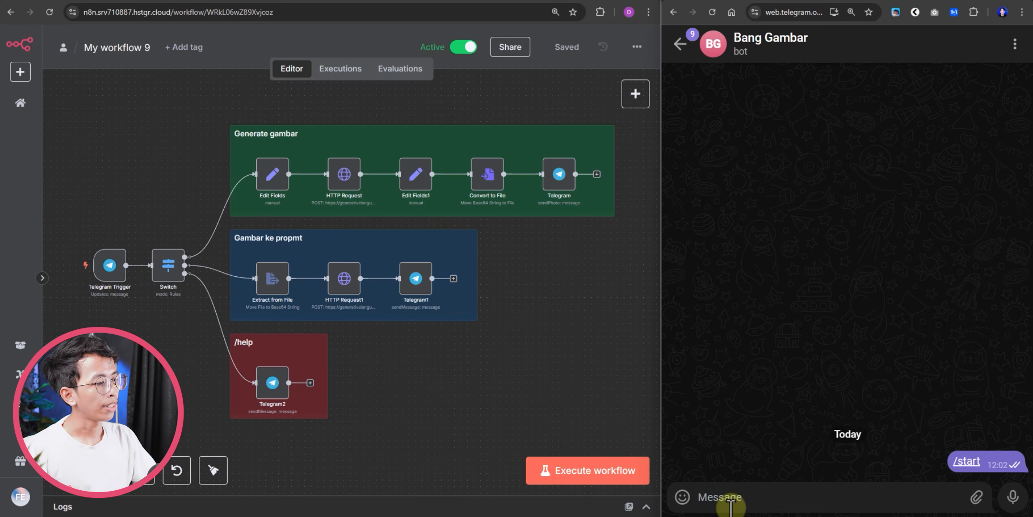
# - Send the Bang Gambar bot the message "/generate kucing orange sedang tidur santai dibelakang rumah. suasana menenangkan. style gambar anime"
pyautogui.write('/generate kucing orange sedang tidur santai dibelakang rumah. suasana menenangkan. style gambar anime')
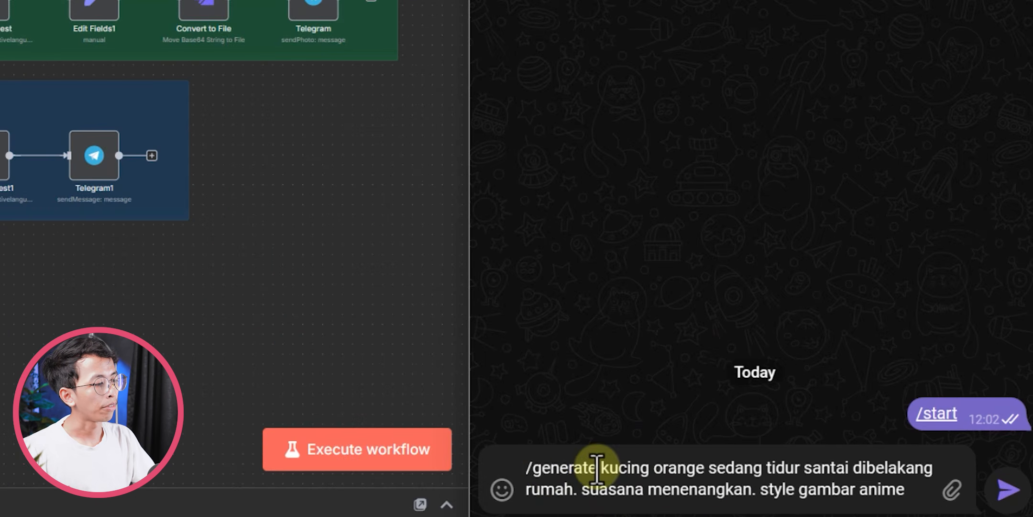
pyautogui.moveTo(745, 480); pyautogui.dragTo(684, 488)
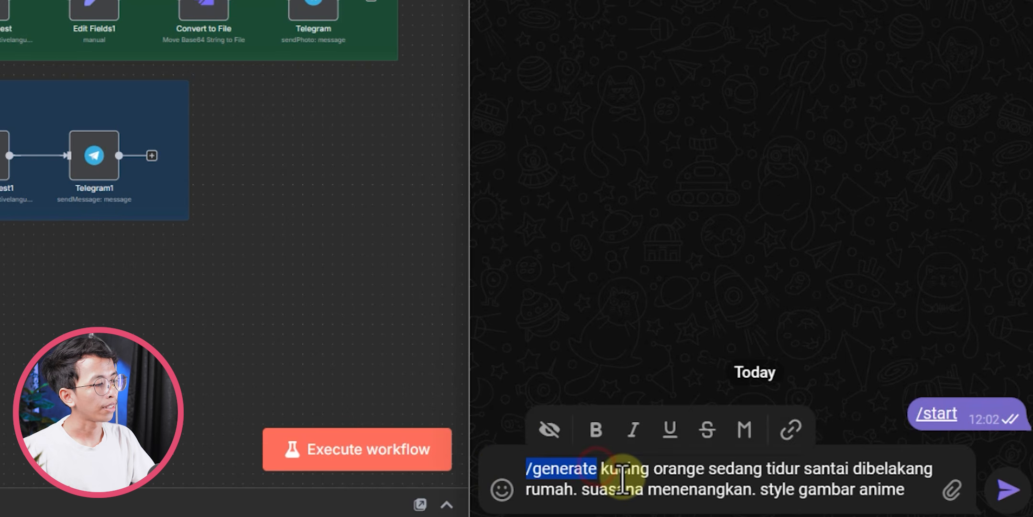
pyautogui.click(759, 488)
pyautogui.moveTo(599, 468); pyautogui.dragTo(910, 492)
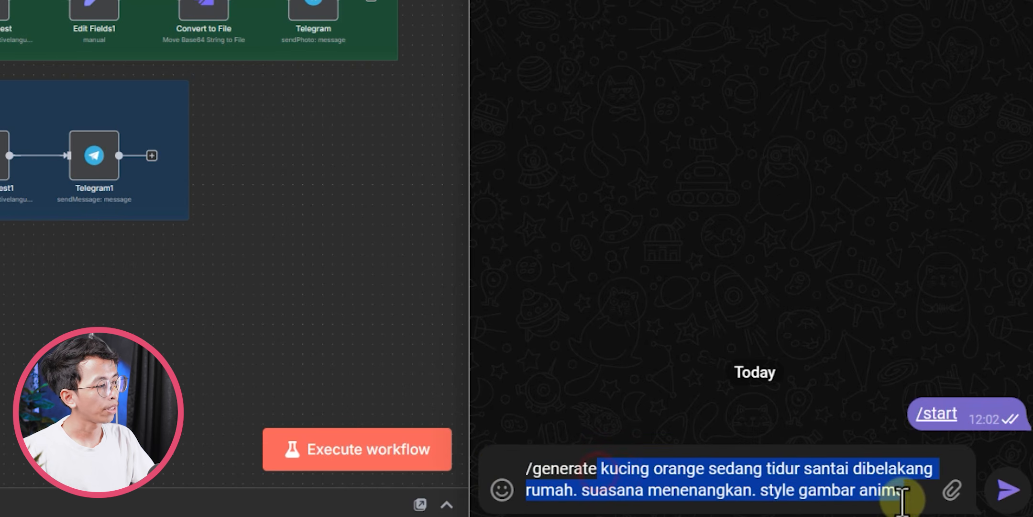
pyautogui.click(882, 492)
pyautogui.click(1002, 491)
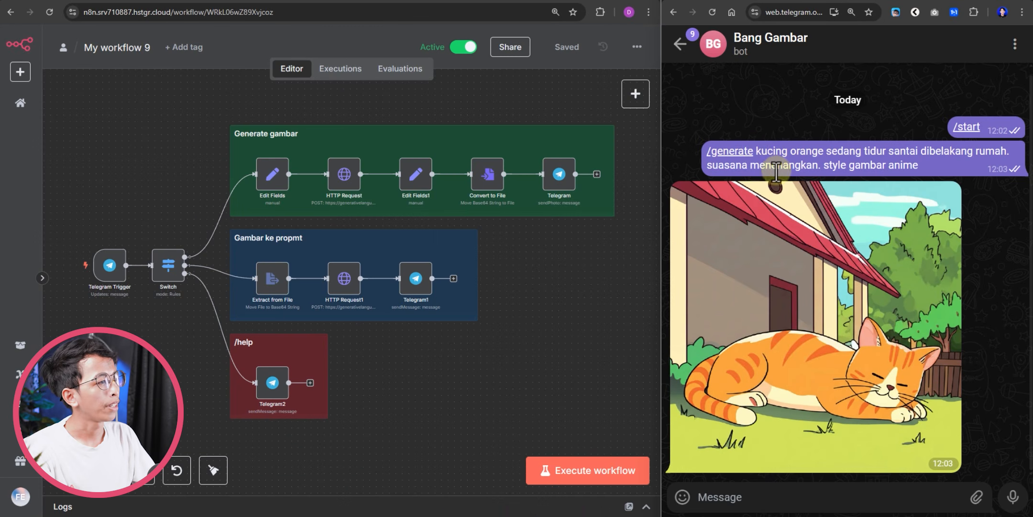
pyautogui.moveTo(758, 153); pyautogui.dragTo(959, 172)
pyautogui.click(936, 167)
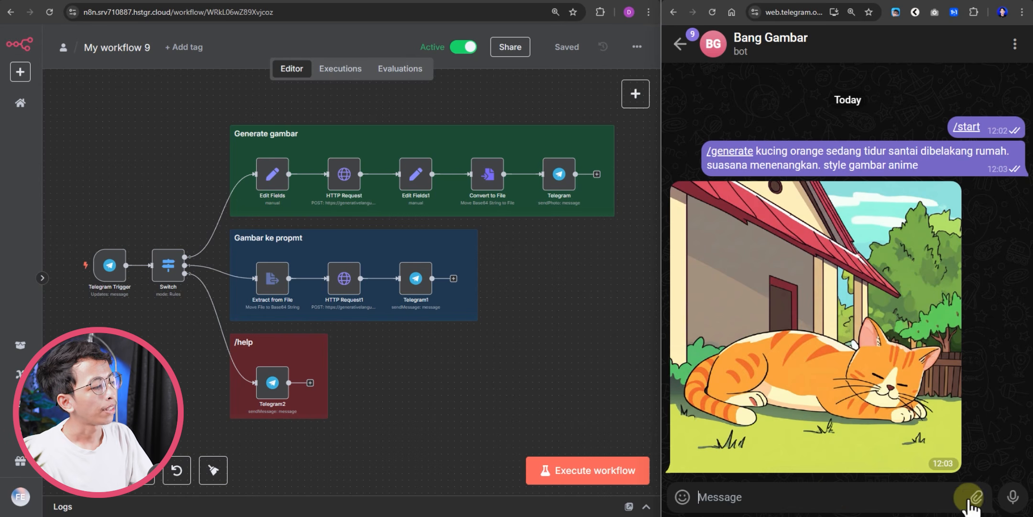
# - Attach the photo Room.png from the Pictures BOT folder to the bot chat
pyautogui.moveTo(976, 497)
pyautogui.click(913, 417)
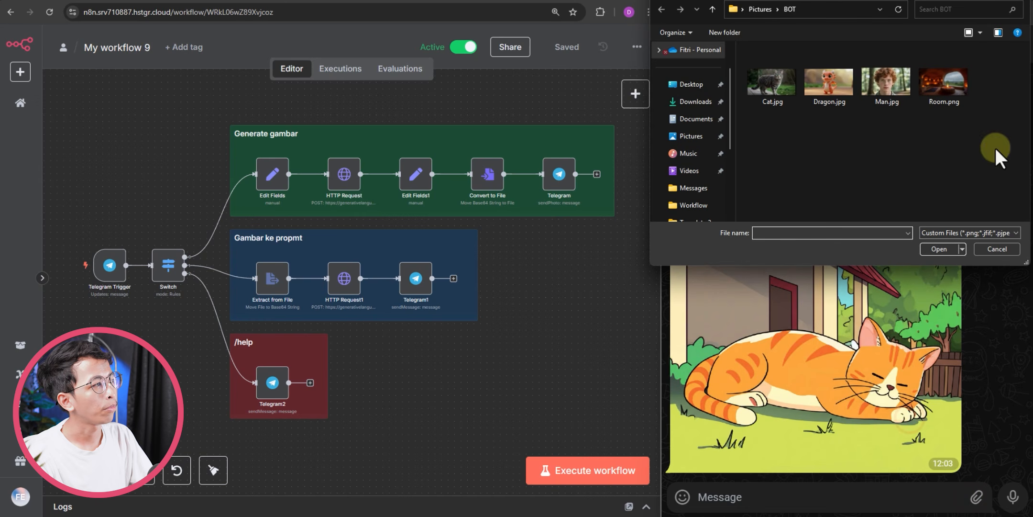
pyautogui.doubleClick(947, 84)
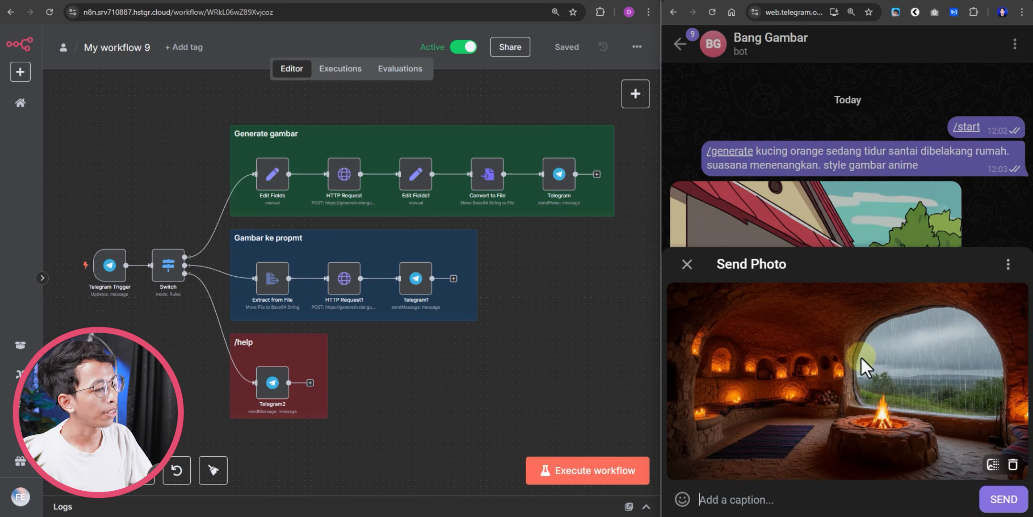
# - Caption the attached photo "/prompt ubah cuaca jadi turun salju" and send it to the bot
pyautogui.write('.pr')
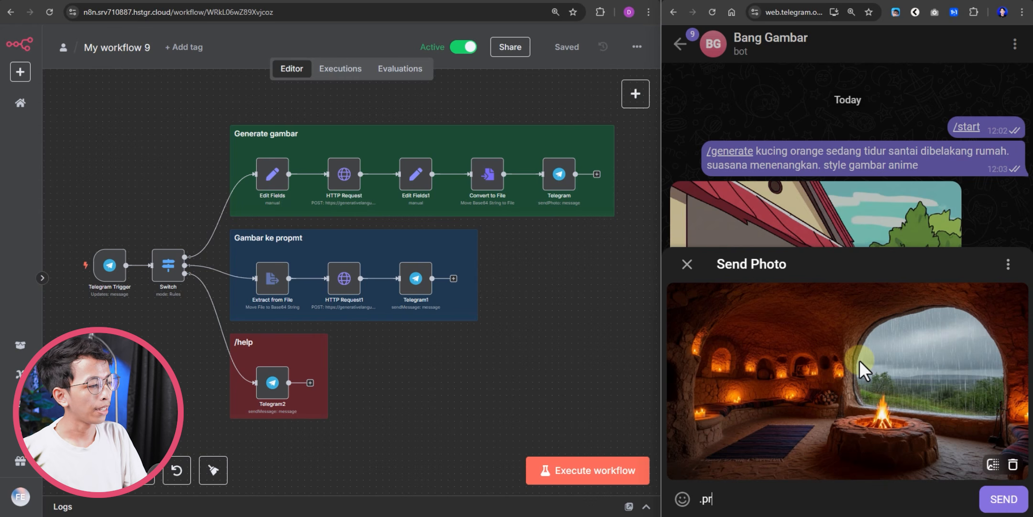
pyautogui.press('BackSpace')
pyautogui.press('BackSpace')
pyautogui.press('BackSpace')
pyautogui.write('/')
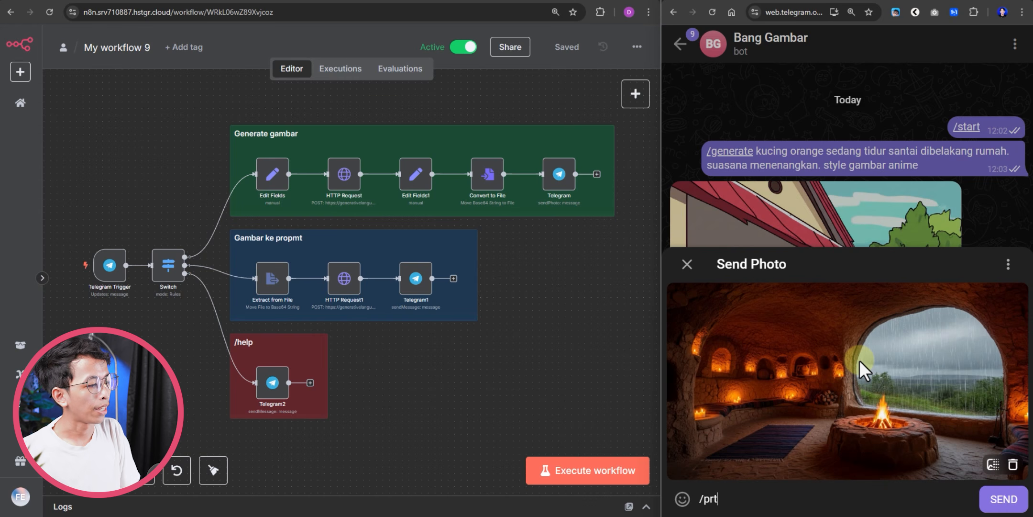
pyautogui.write('prompt ubah cuaca jadi turun salju')
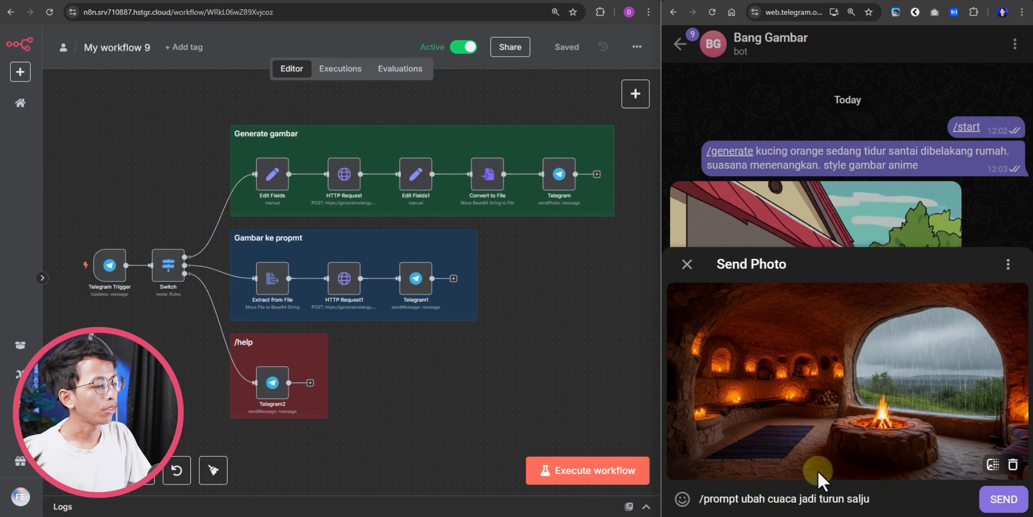
pyautogui.moveTo(742, 500); pyautogui.dragTo(884, 499)
pyautogui.click(884, 499)
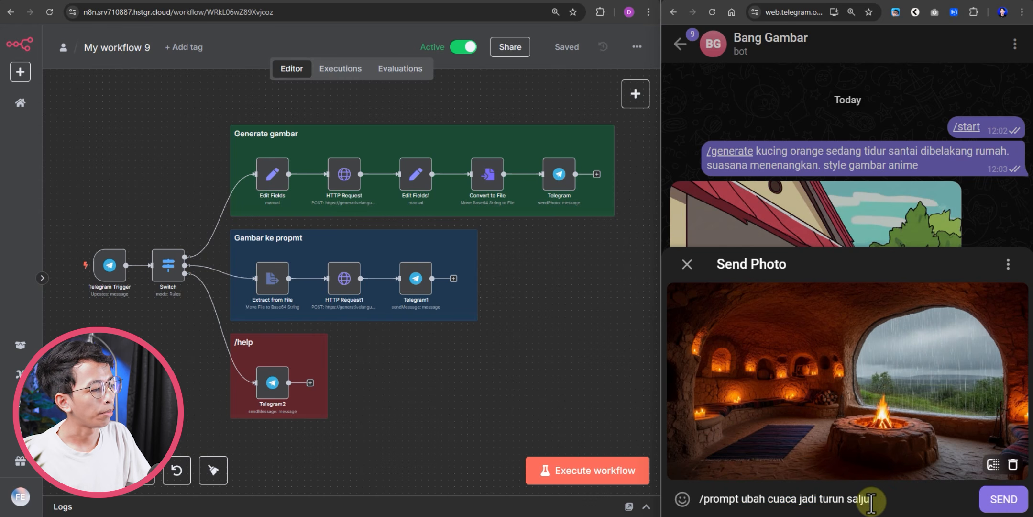
pyautogui.click(994, 499)
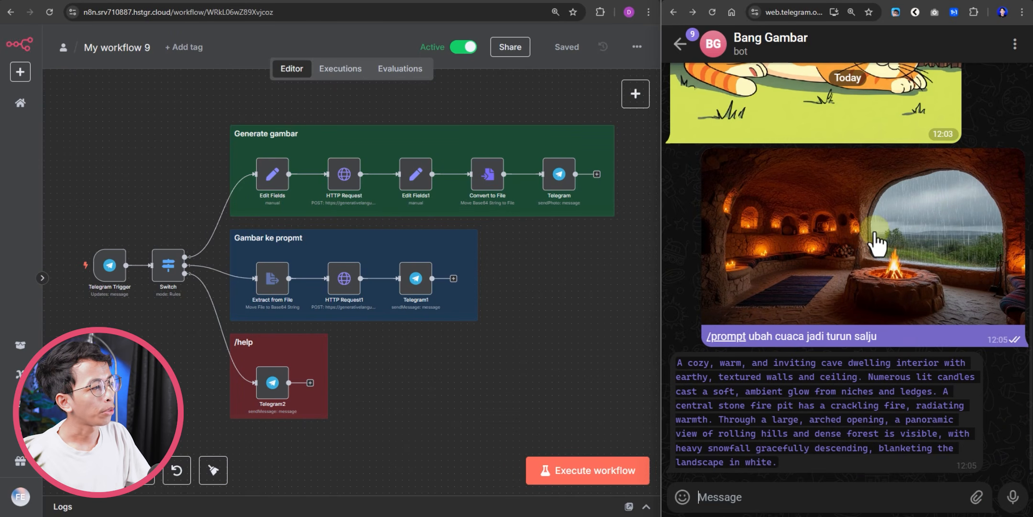
# - Copy the bot's cave-dwelling prompt and send it back as a /generate message
pyautogui.click(792, 395)
pyautogui.click(765, 503)
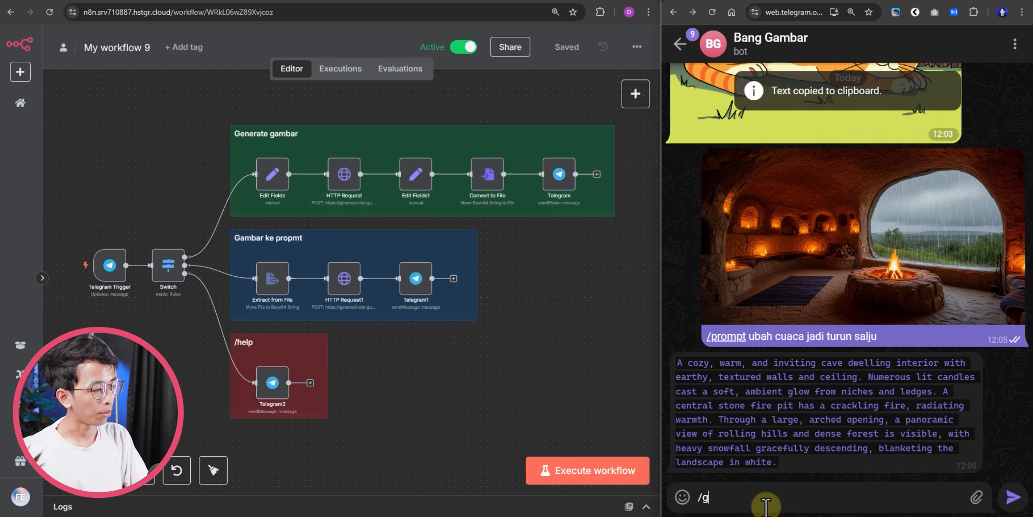
pyautogui.write('/generate')
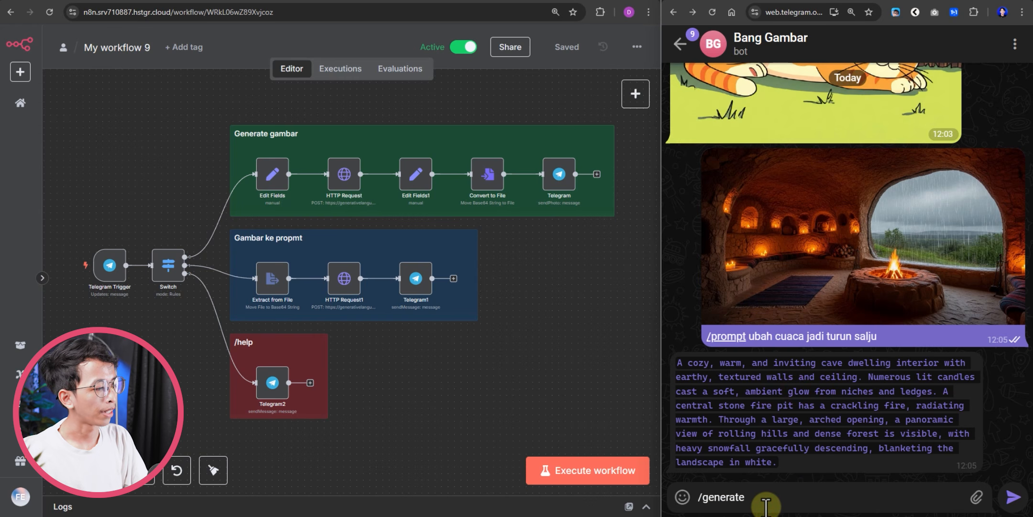
pyautogui.hotkey('ctrl', 'v')
pyautogui.press('Return')
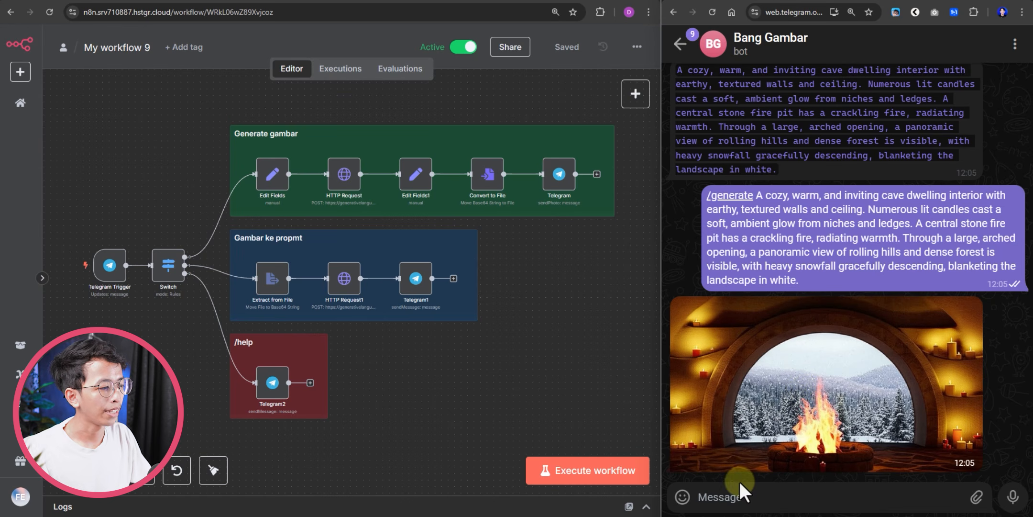
# - Send the /help command to the bot
pyautogui.write('/help')
pyautogui.press('Return')
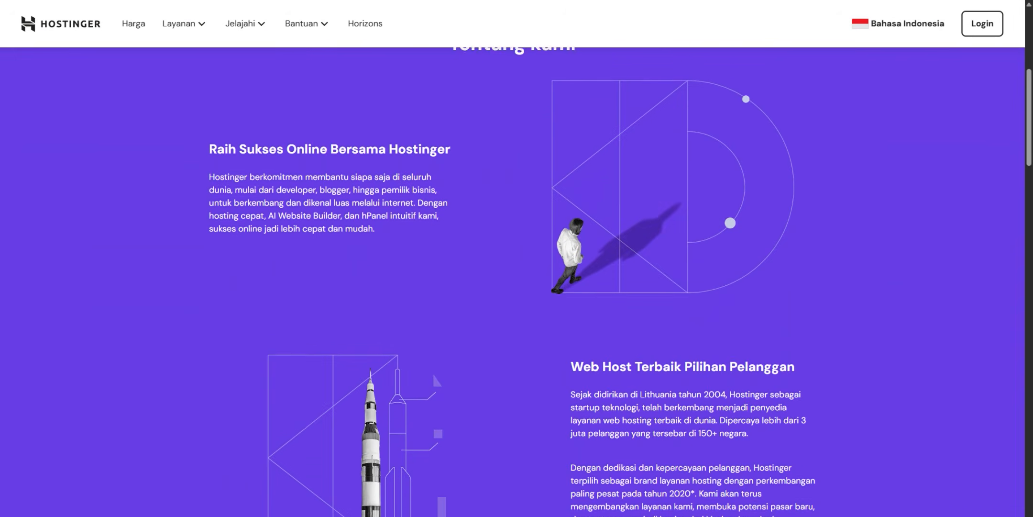
# - Examine Hostinger's company profile, history, advantages, data center and infrastructure information on its website
pyautogui.scroll(-3, 517, 258)
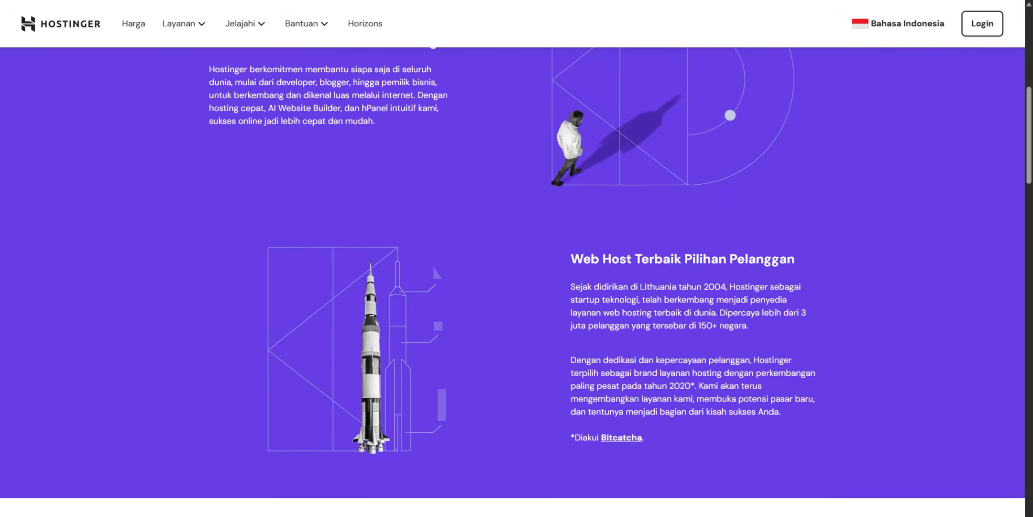
pyautogui.scroll(-4, 517, 258)
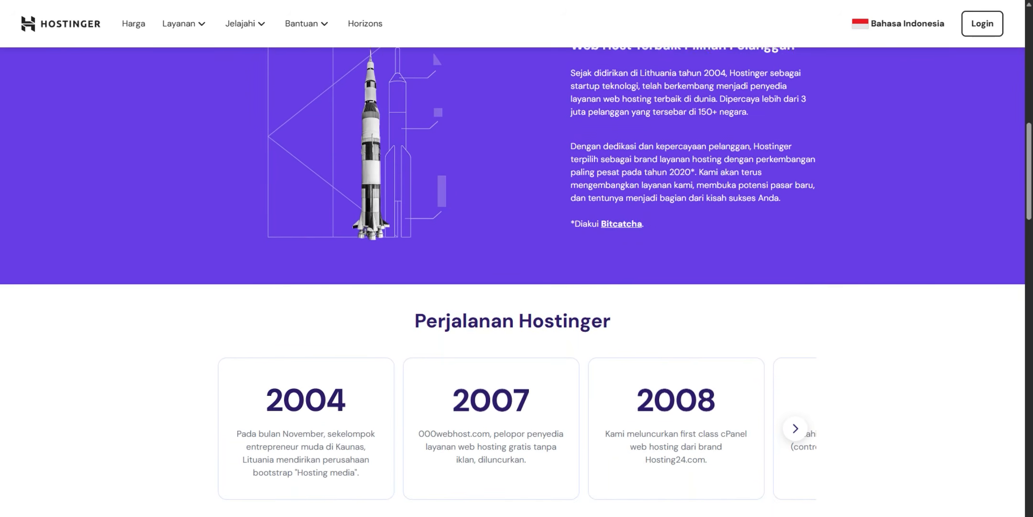
pyautogui.scroll(-4, 516, 259)
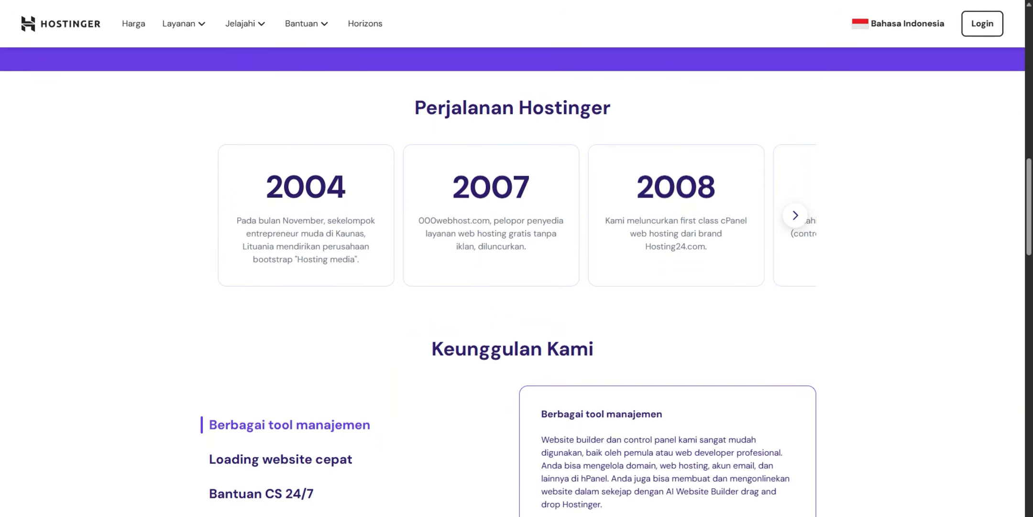
pyautogui.scroll(-4, 516, 258)
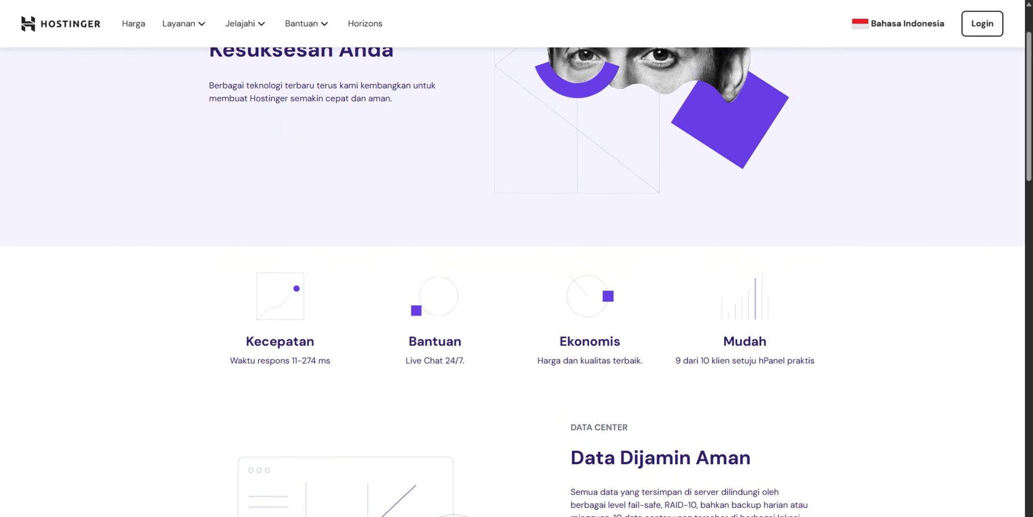
pyautogui.scroll(-2, 516, 258)
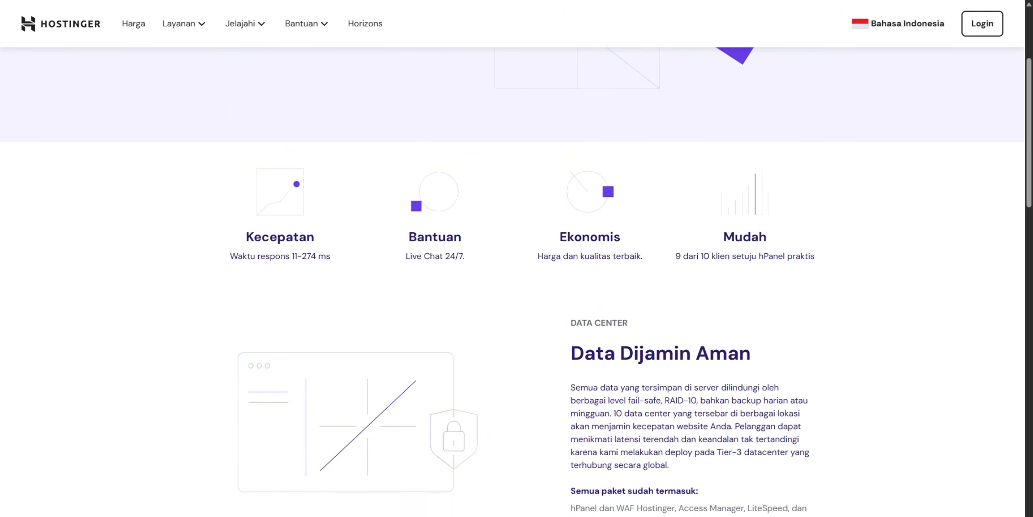
pyautogui.scroll(-4, 517, 258)
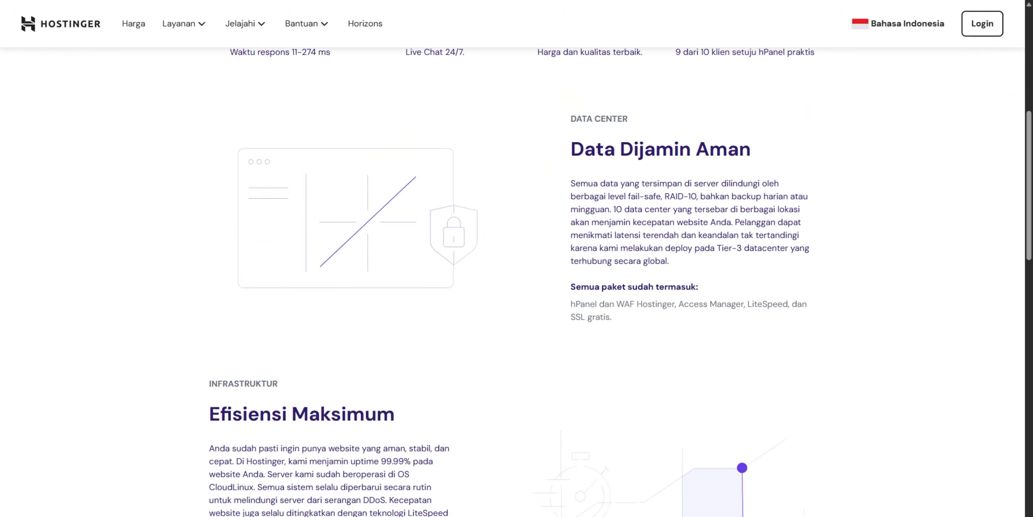
pyautogui.scroll(-4, 516, 258)
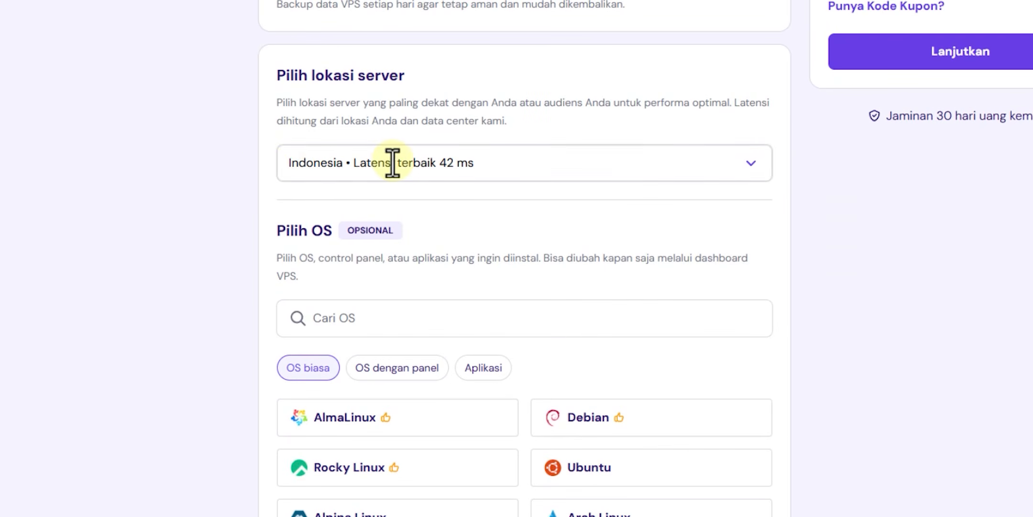
# - Review the available VPS server locations and choose Indonesia
pyautogui.click(392, 163)
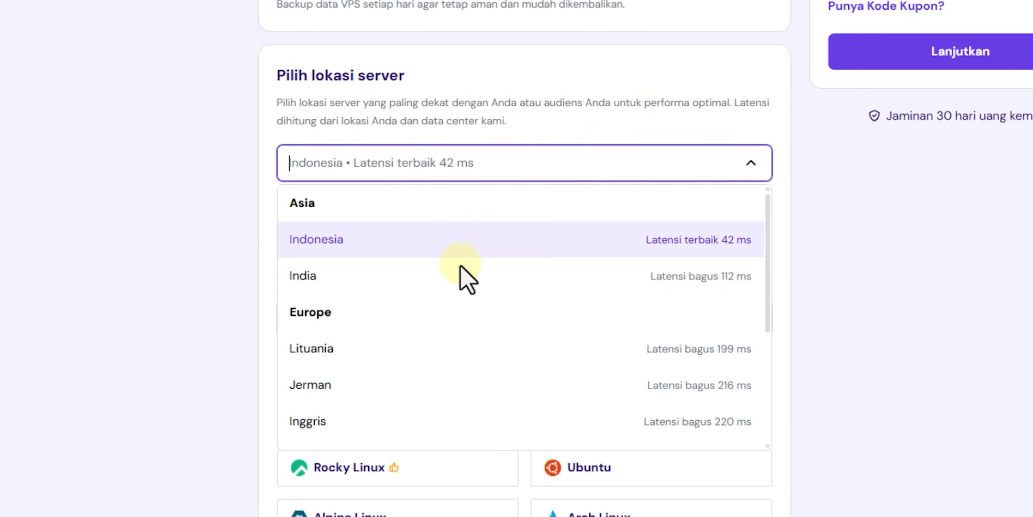
pyautogui.scroll(-4, 461, 276)
pyautogui.scroll(4, 438, 368)
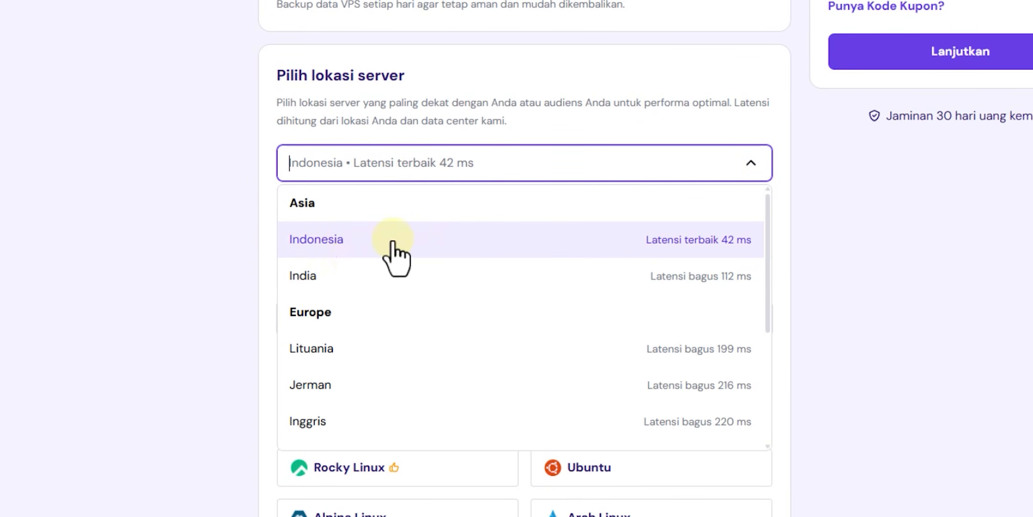
pyautogui.click(352, 243)
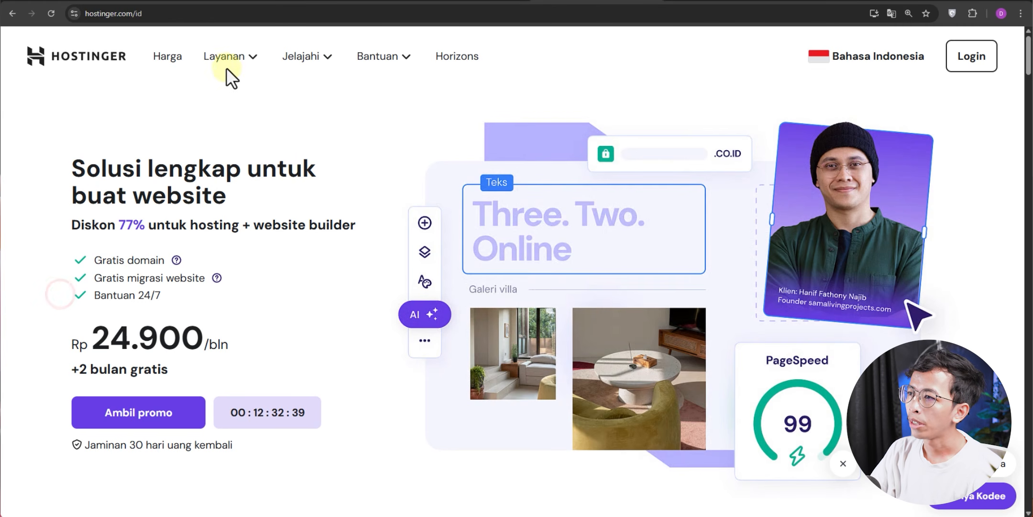
# - Open Hostinger's n8n VPS hosting service page, compare the packages and choose the KVM 2 package
pyautogui.click(230, 60)
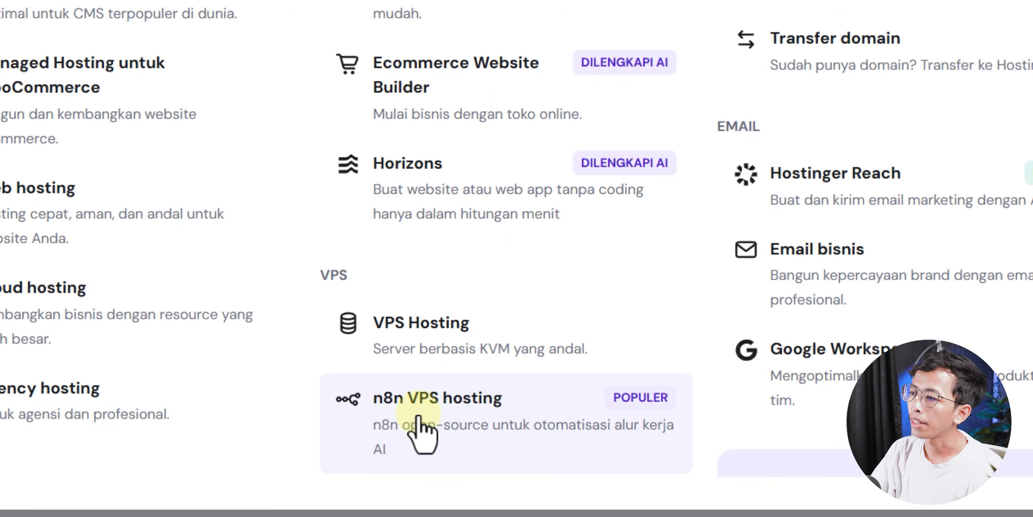
pyautogui.click(510, 415)
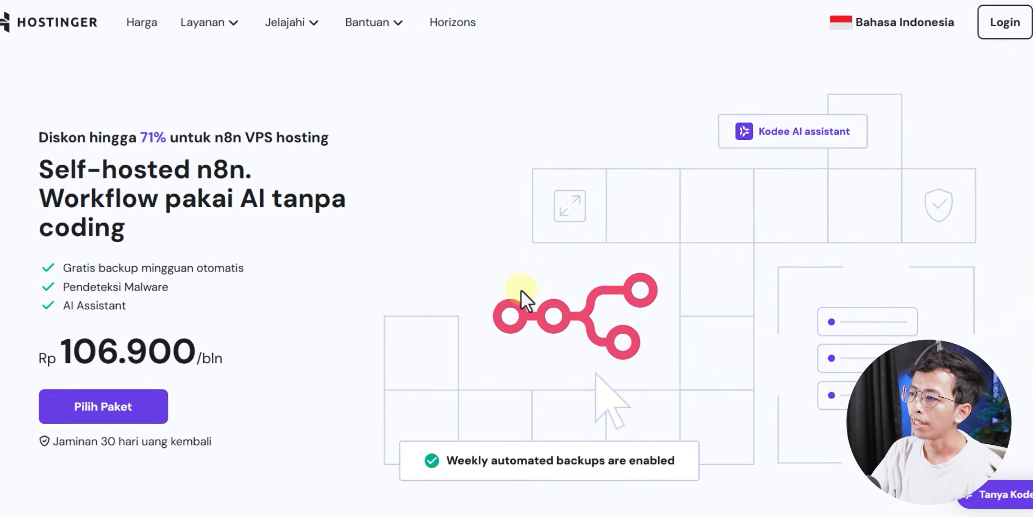
pyautogui.scroll(-10, 516, 287)
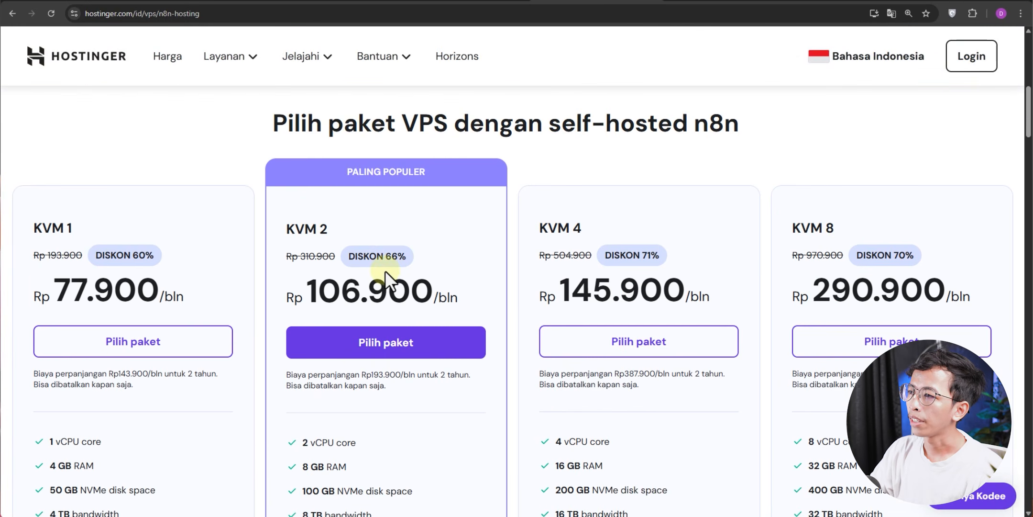
pyautogui.scroll(-1, 385, 270)
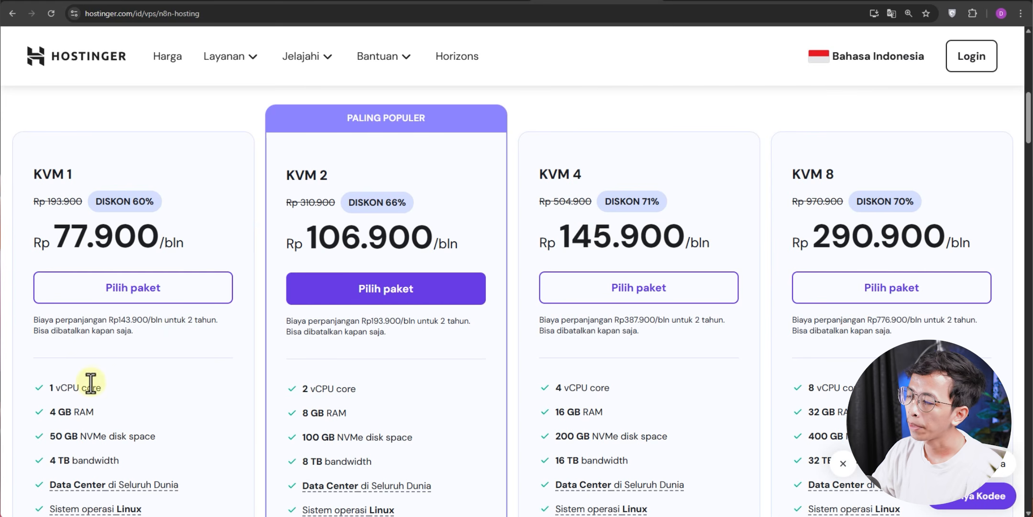
pyautogui.scroll(-1, 87, 370)
pyautogui.scroll(-2, 86, 370)
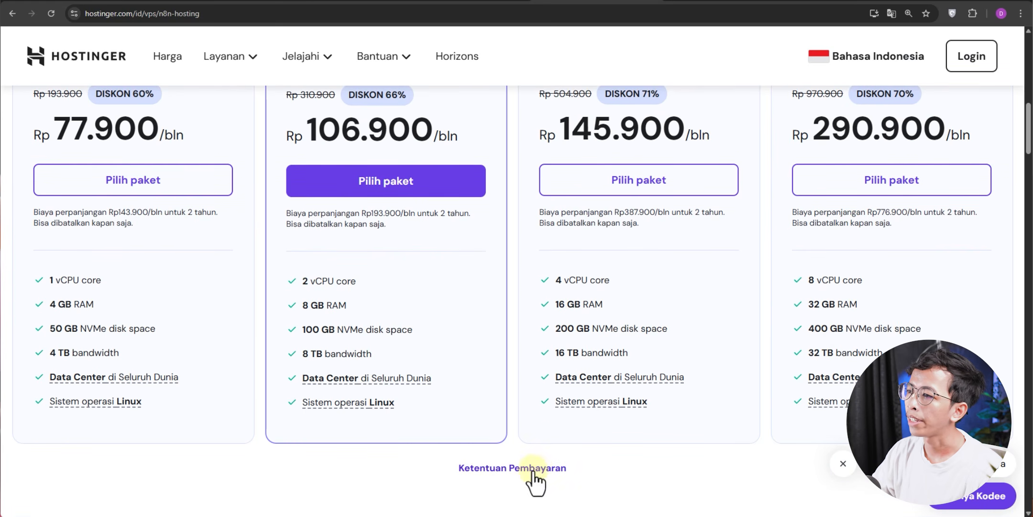
pyautogui.scroll(3, 330, 170)
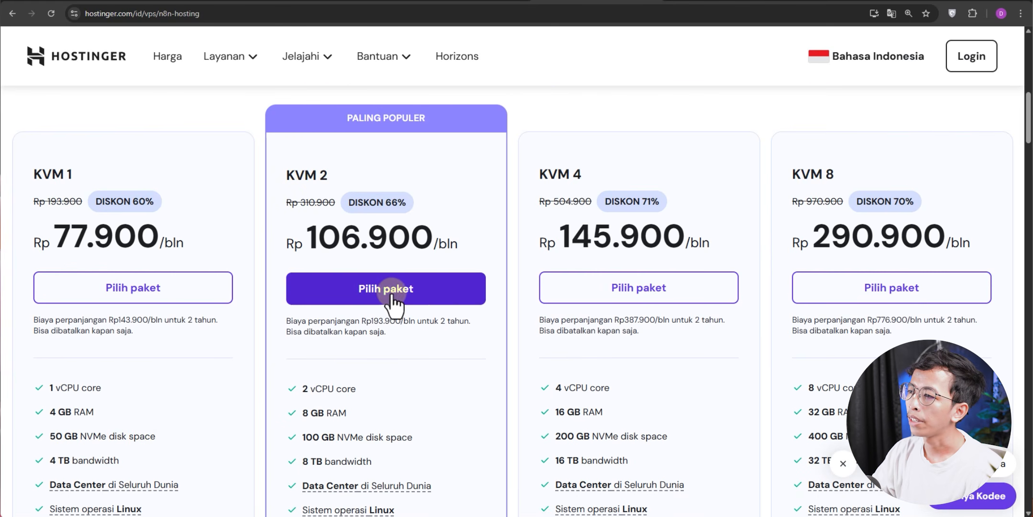
pyautogui.click(436, 291)
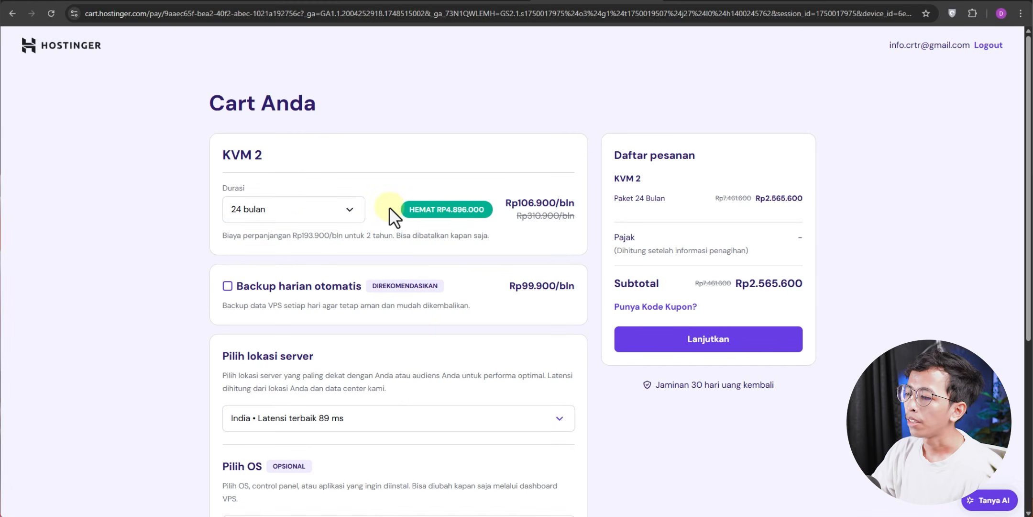
# - Set the KVM 2 subscription duration in the cart to 12 months (12 bulan)
pyautogui.click(309, 210)
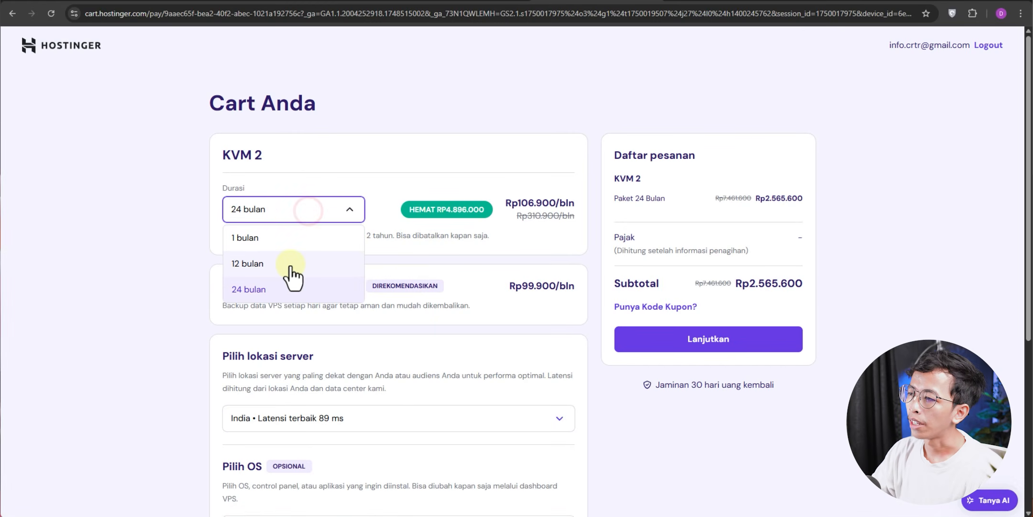
pyautogui.click(290, 265)
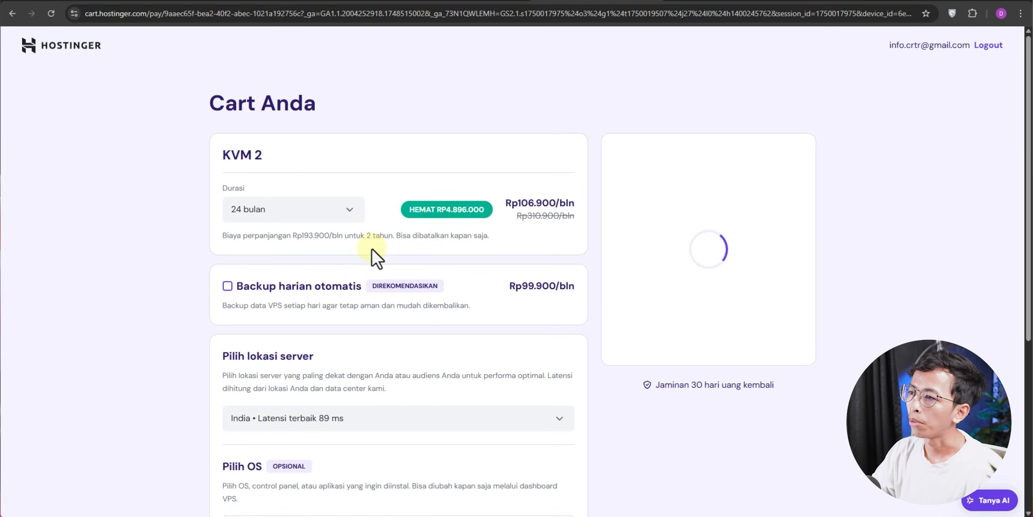
# - Review the server location options in the cart without changing the selection, and check the application choices under Pilih OS
pyautogui.scroll(-2, 247, 251)
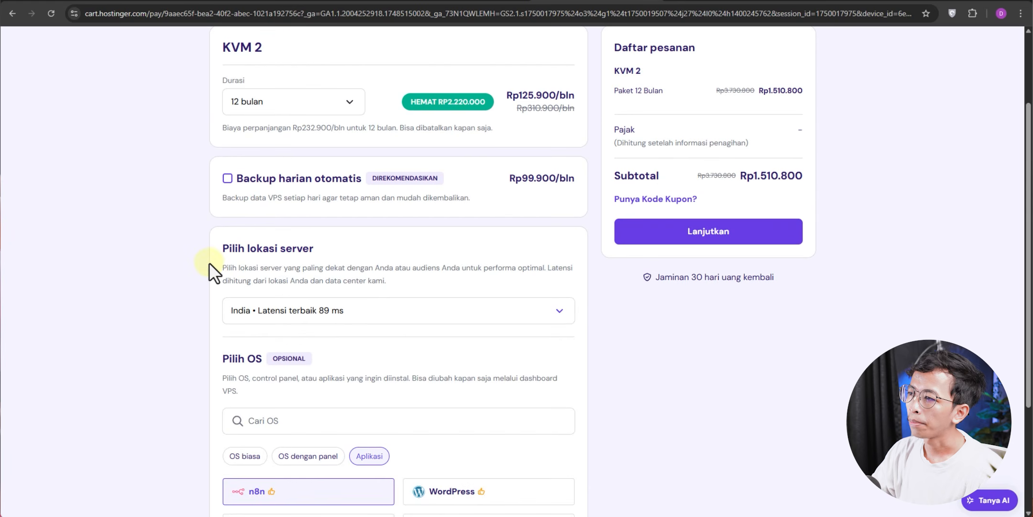
pyautogui.click(290, 311)
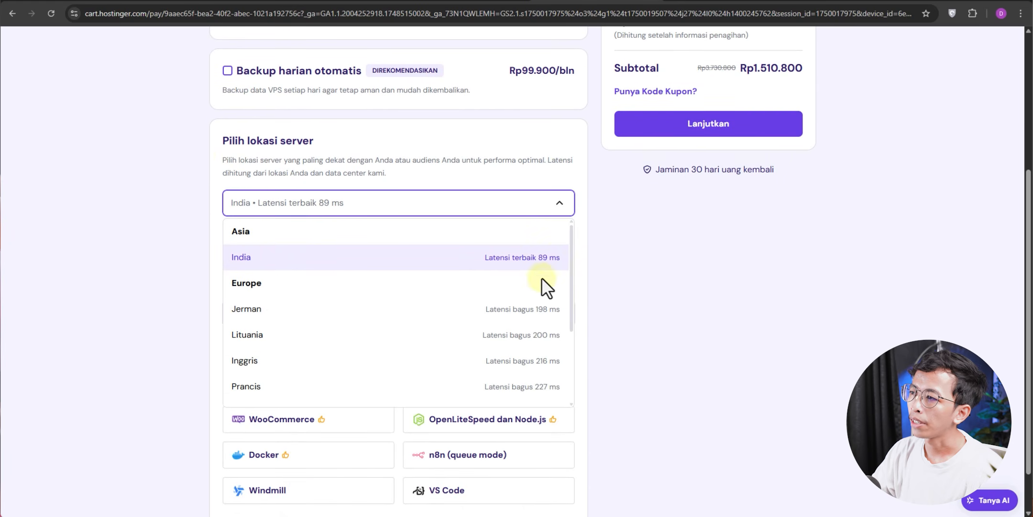
pyautogui.scroll(-2, 552, 292)
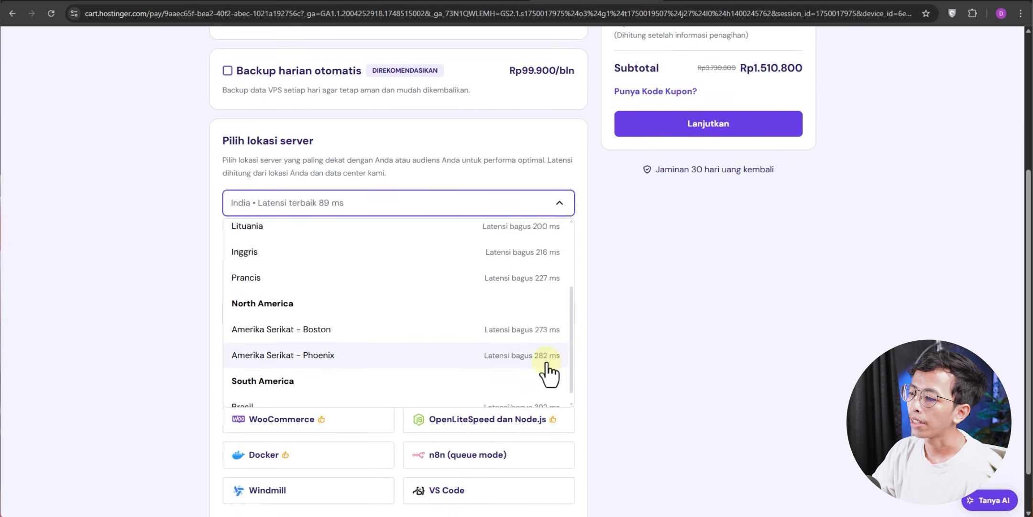
pyautogui.scroll(3, 545, 363)
pyautogui.click(177, 258)
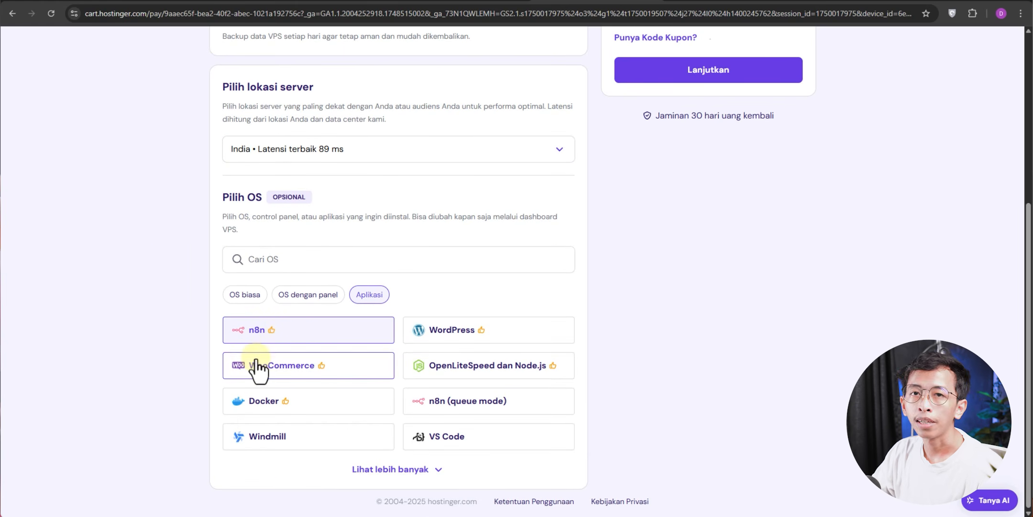
# - Apply the coupon code BANGTUTORIAL10 to the KVM 2 order and continue to checkout
pyautogui.scroll(5, 676, 341)
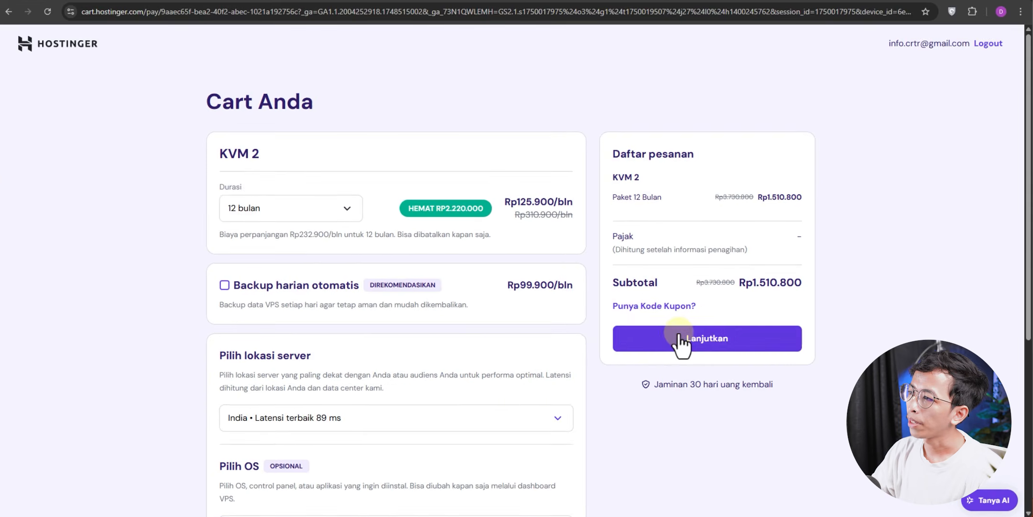
pyautogui.click(641, 311)
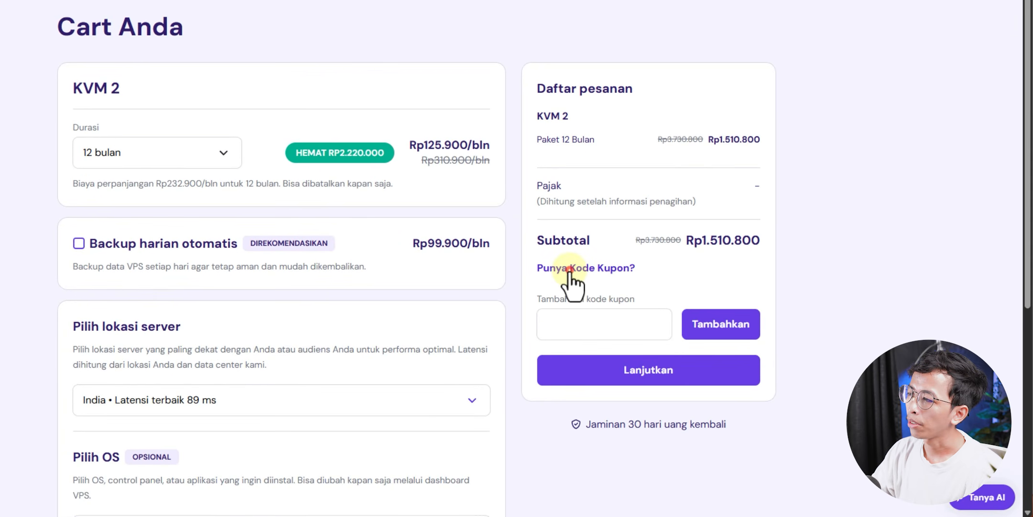
pyautogui.click(558, 326)
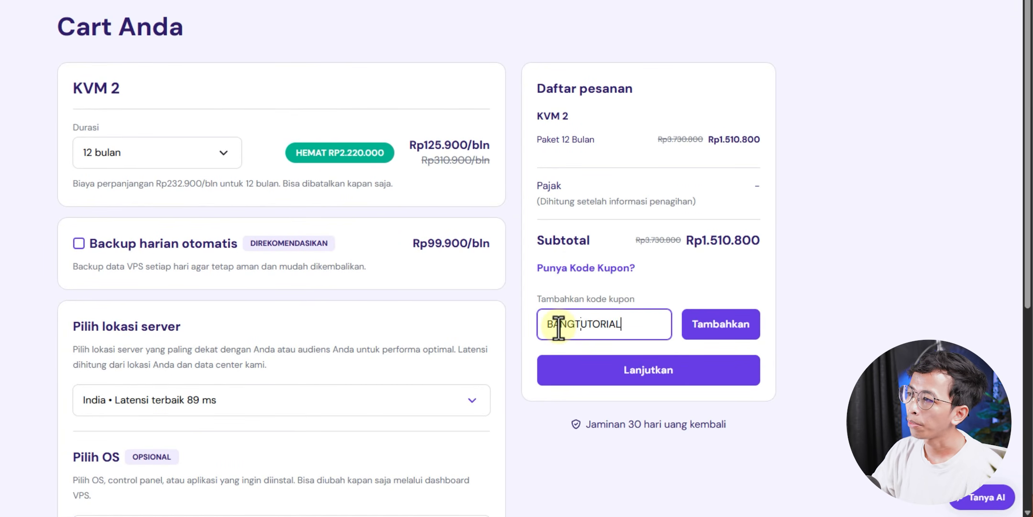
pyautogui.write('BANGTUTORIAL10')
pyautogui.press('Return')
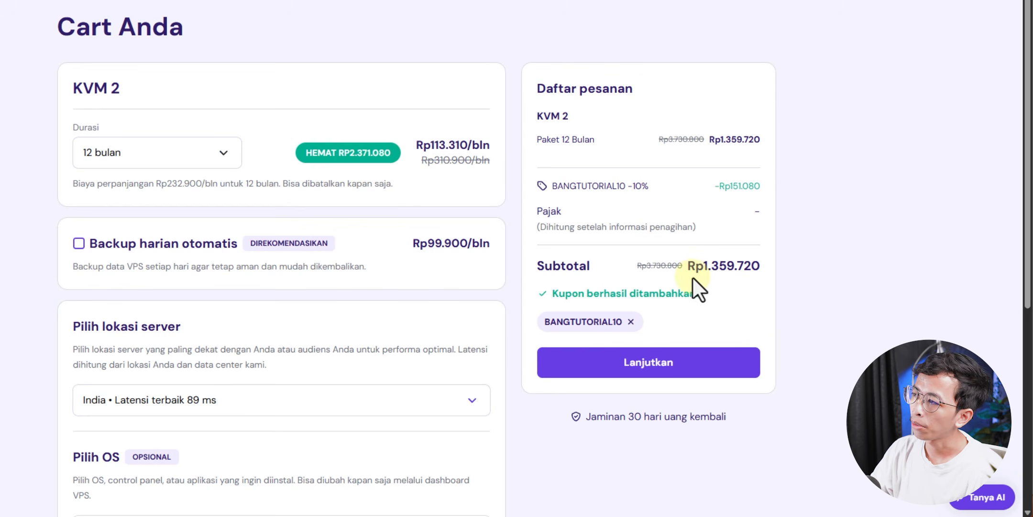
pyautogui.click(660, 365)
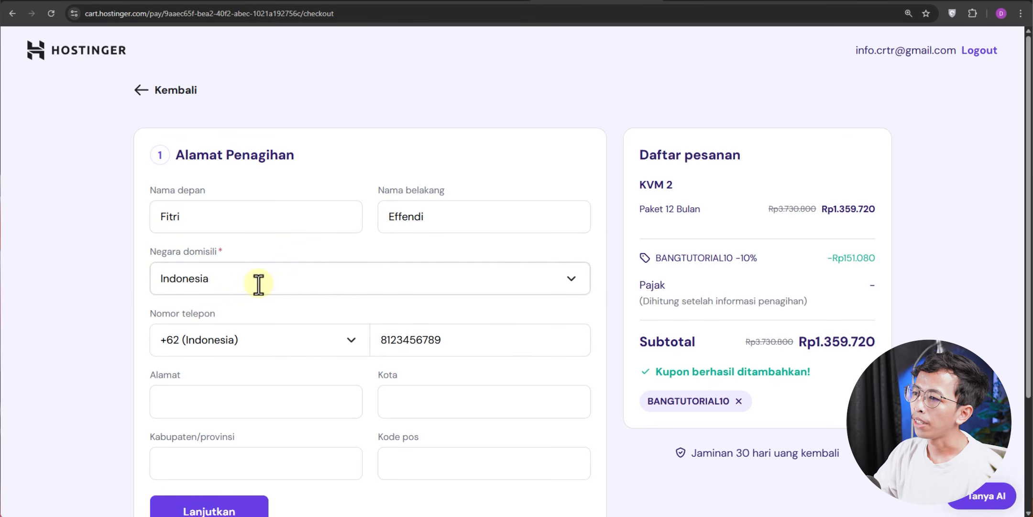
# - Submit the prefilled billing address, choose QRIS as the payment method and create the payment bill
pyautogui.scroll(-3, 141, 278)
pyautogui.click(209, 374)
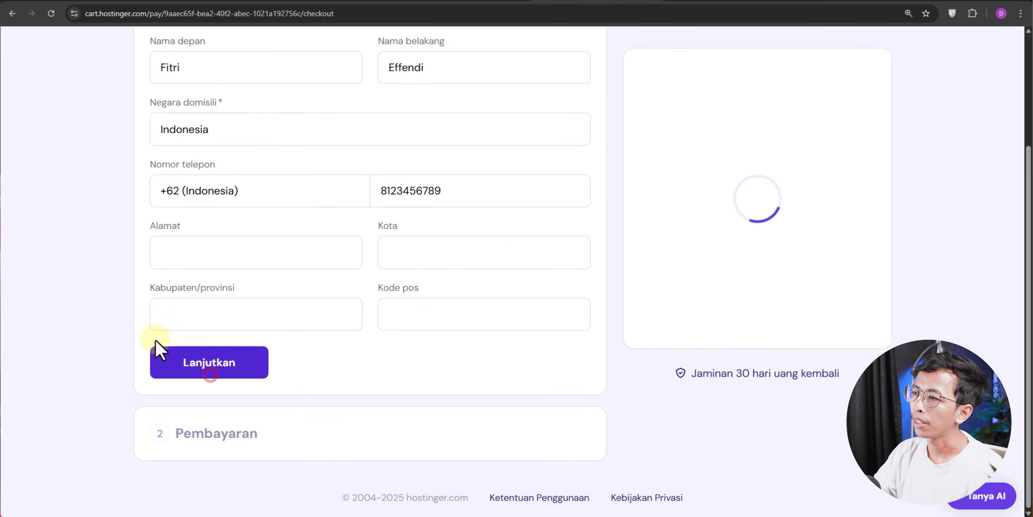
pyautogui.scroll(-3, 221, 382)
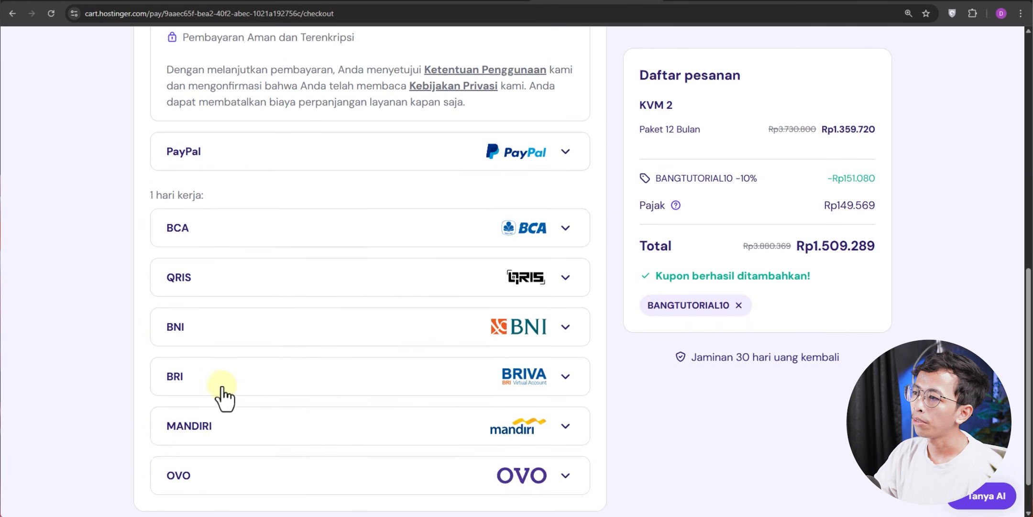
pyautogui.scroll(5, 221, 383)
pyautogui.scroll(-3, 221, 383)
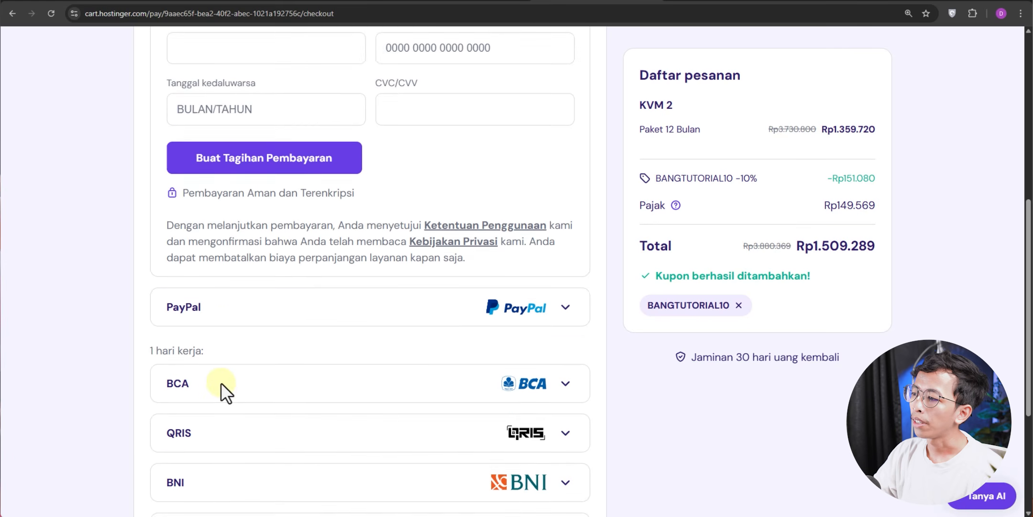
pyautogui.click(388, 349)
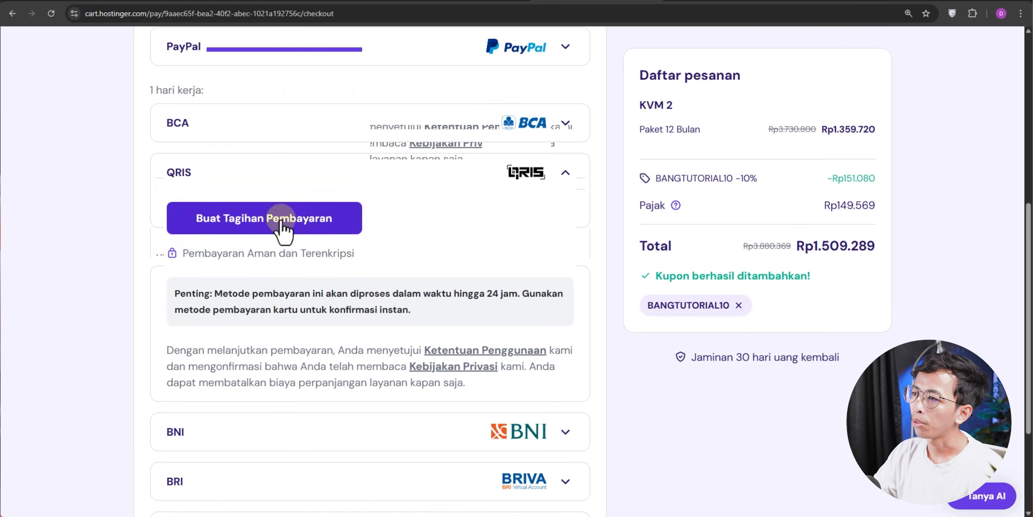
pyautogui.click(311, 233)
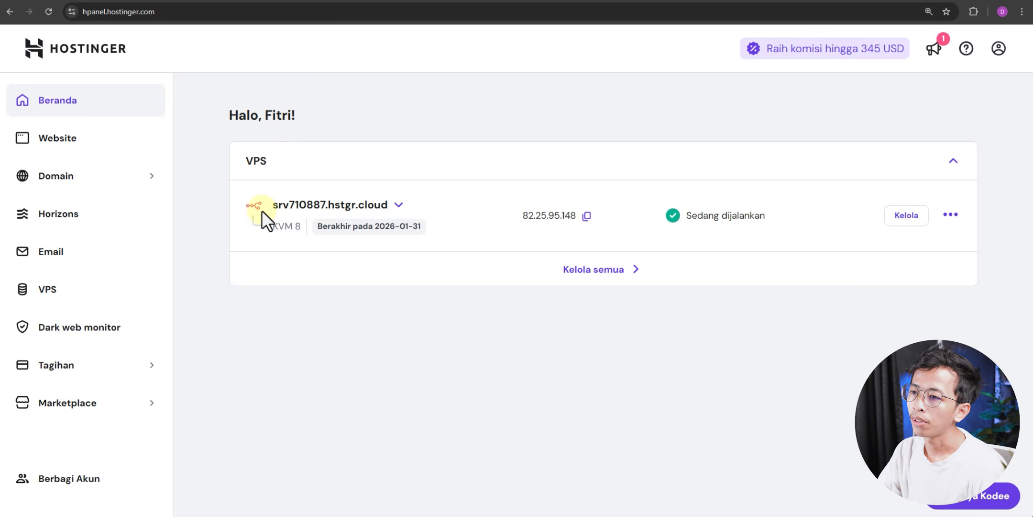
# - Open the management page of the running VPS in hPanel and go to its operating system settings
pyautogui.moveTo(258, 211)
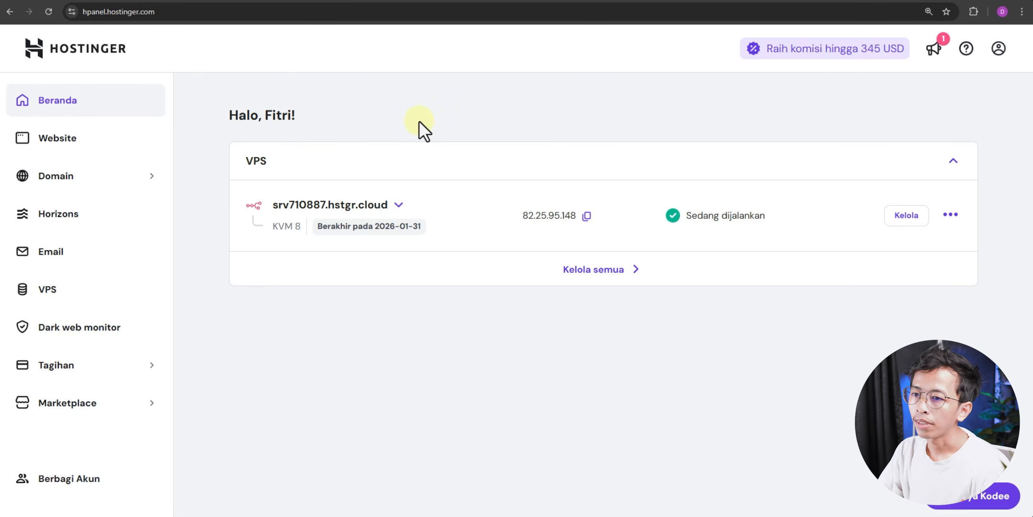
pyautogui.click(898, 219)
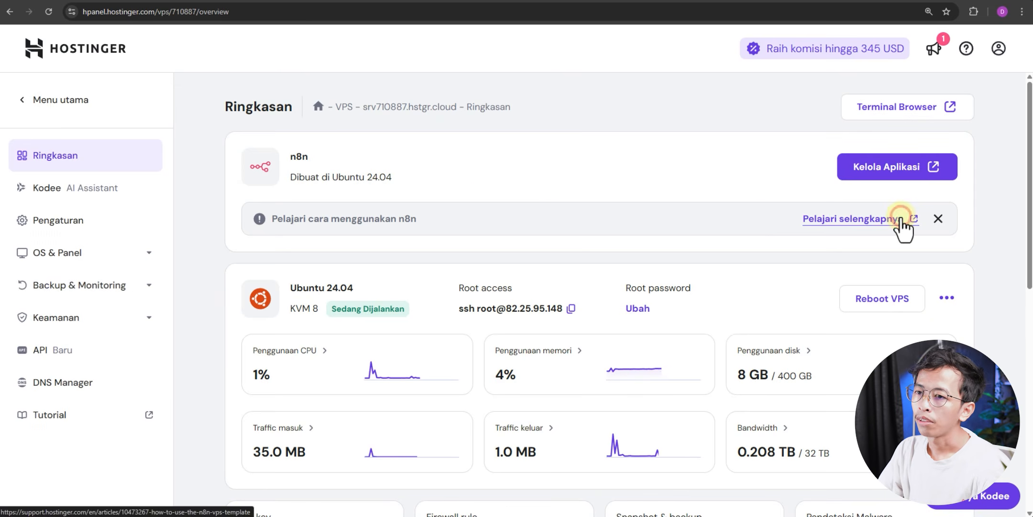
pyautogui.click(149, 253)
pyautogui.click(132, 286)
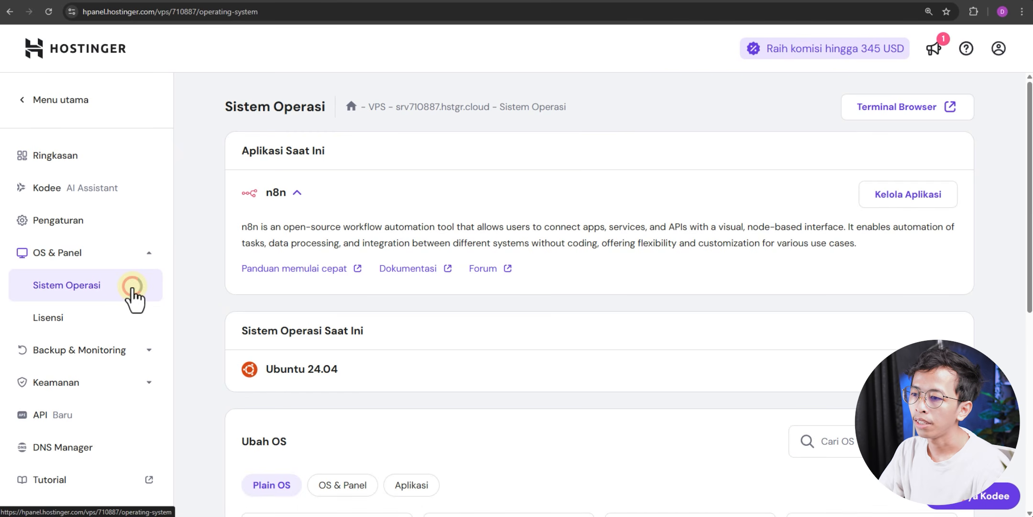
# - Review the applications available for changing the VPS's OS, including the n8n option, and back out without replacing the system
pyautogui.scroll(-5, 487, 222)
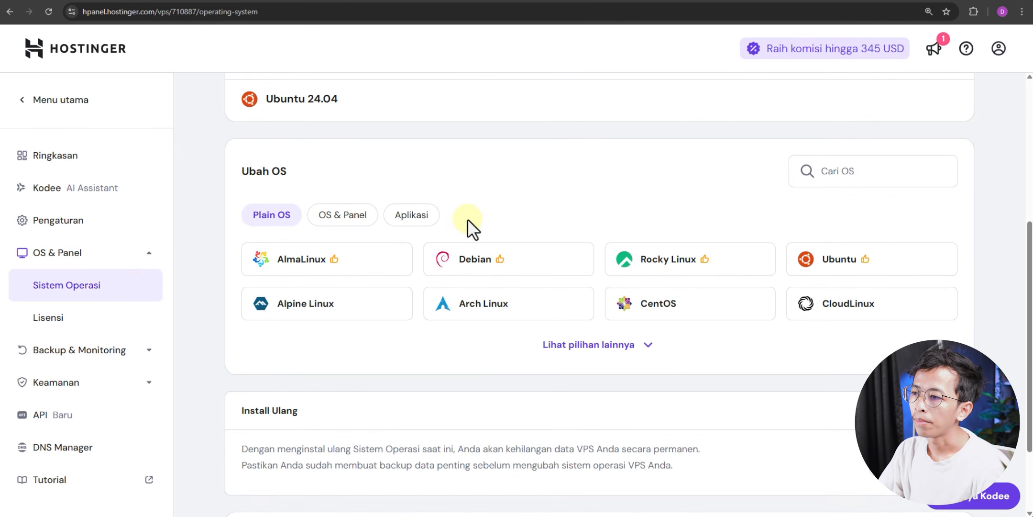
pyautogui.click(420, 219)
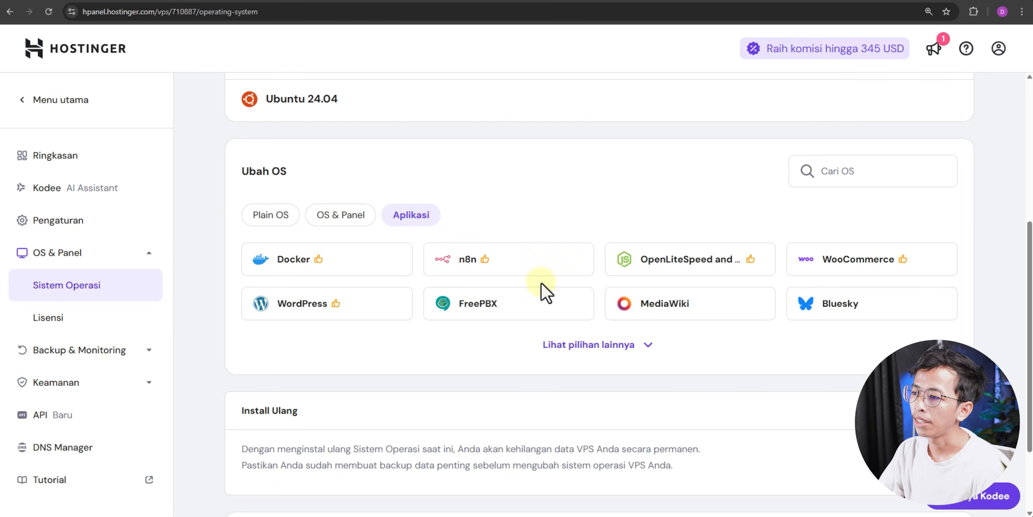
pyautogui.click(571, 345)
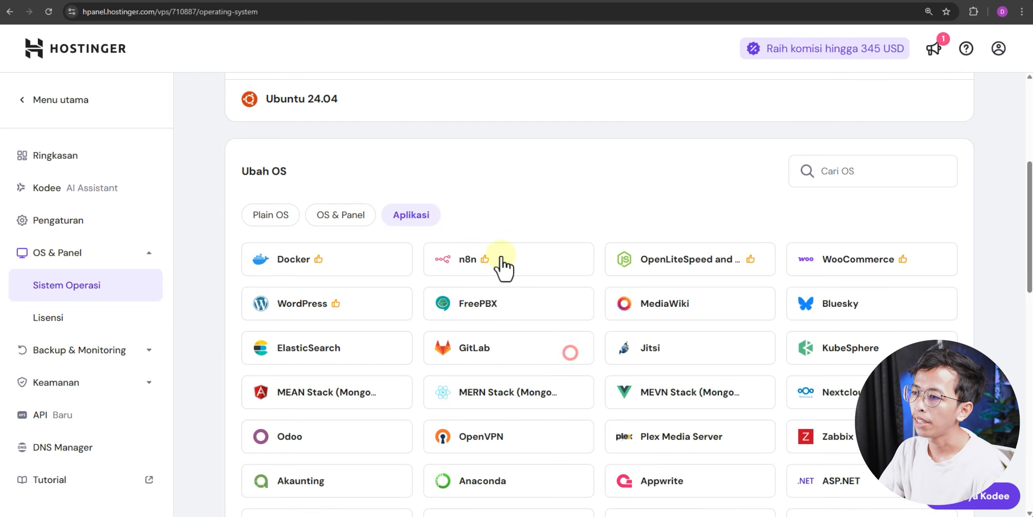
pyautogui.click(526, 269)
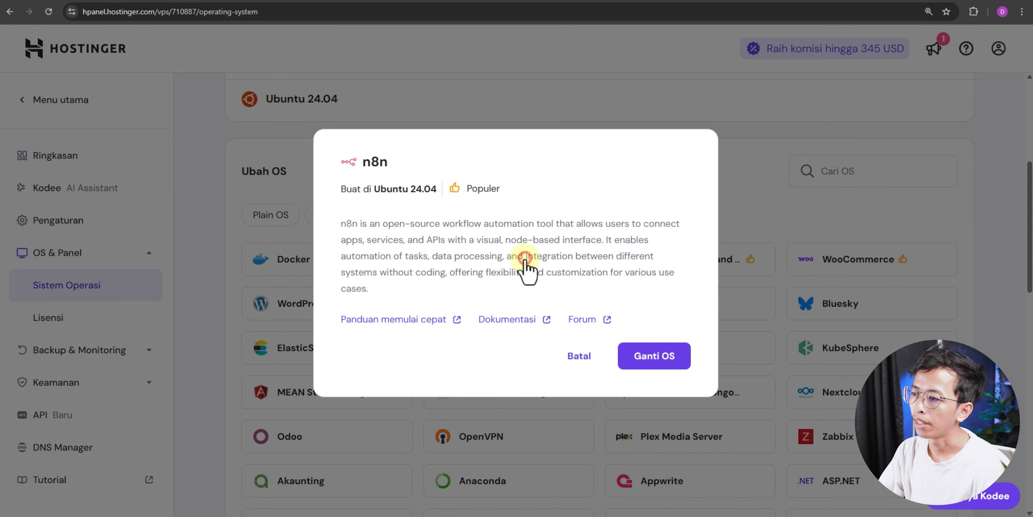
pyautogui.click(644, 359)
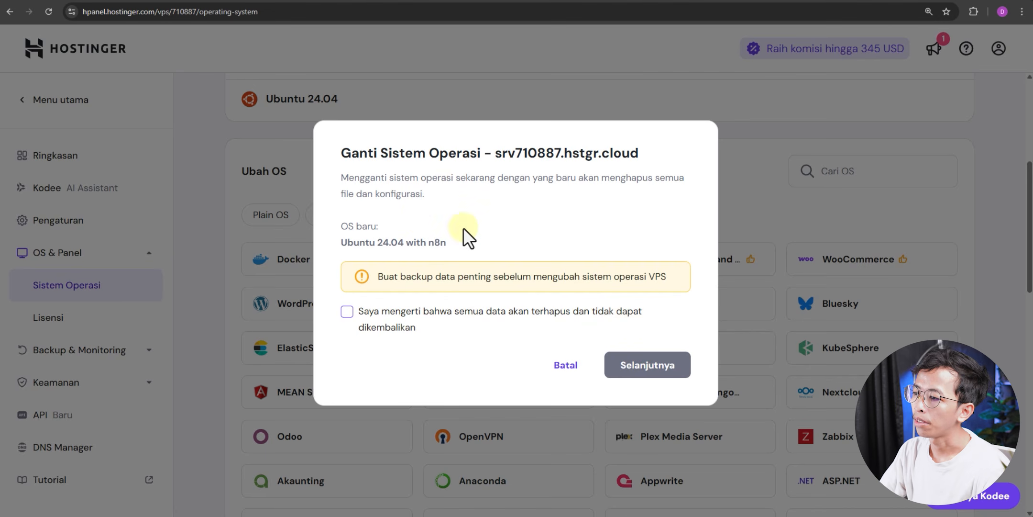
pyautogui.click(565, 366)
pyautogui.scroll(1, 533, 216)
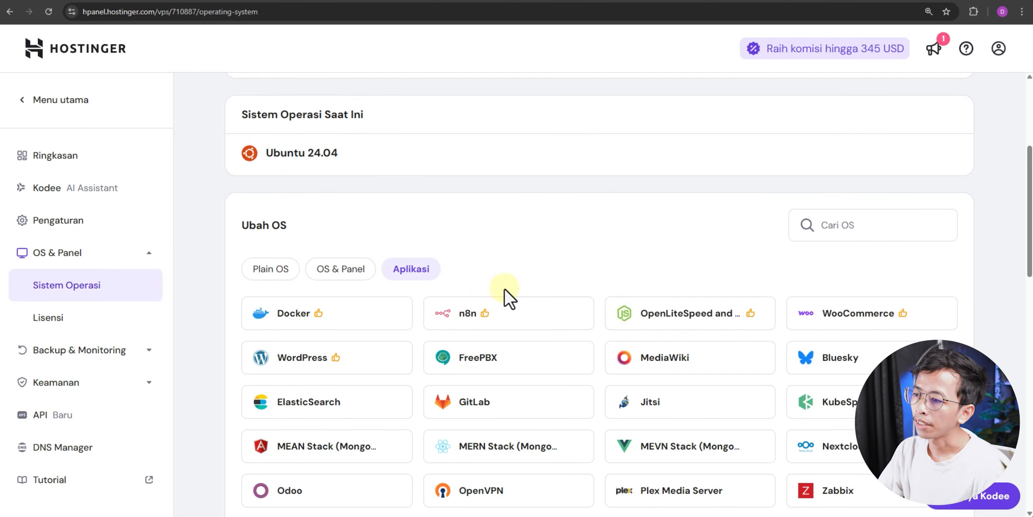
# - Launch the n8n application from the VPS overview and create a new workflow
pyautogui.click(75, 165)
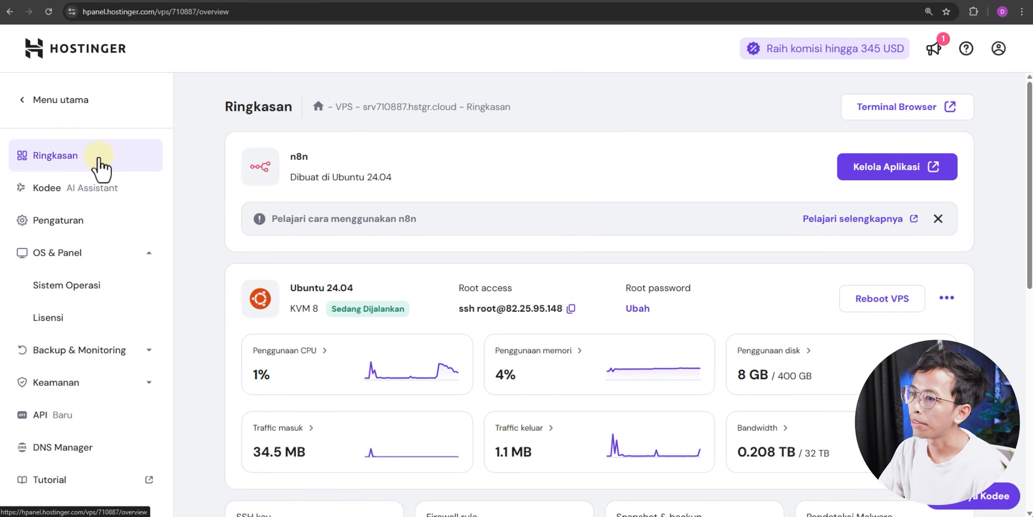
pyautogui.click(873, 170)
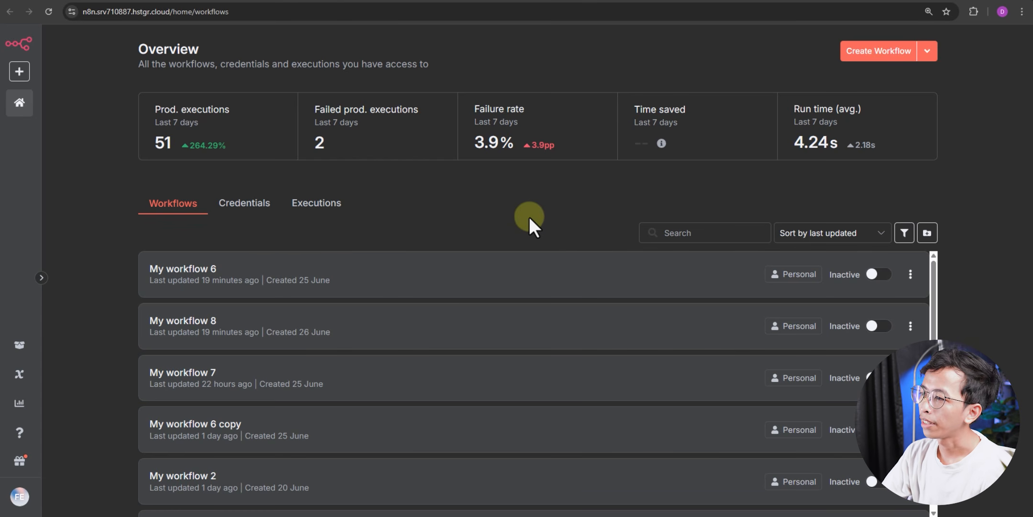
pyautogui.click(883, 52)
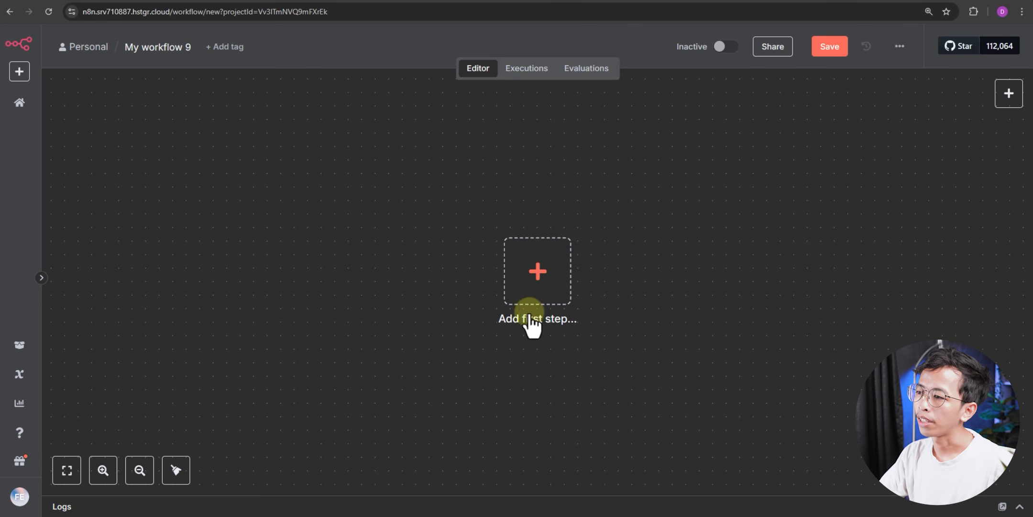
# - Add a Telegram "On message" trigger as the workflow's first step
pyautogui.click(545, 287)
pyautogui.write('tele')
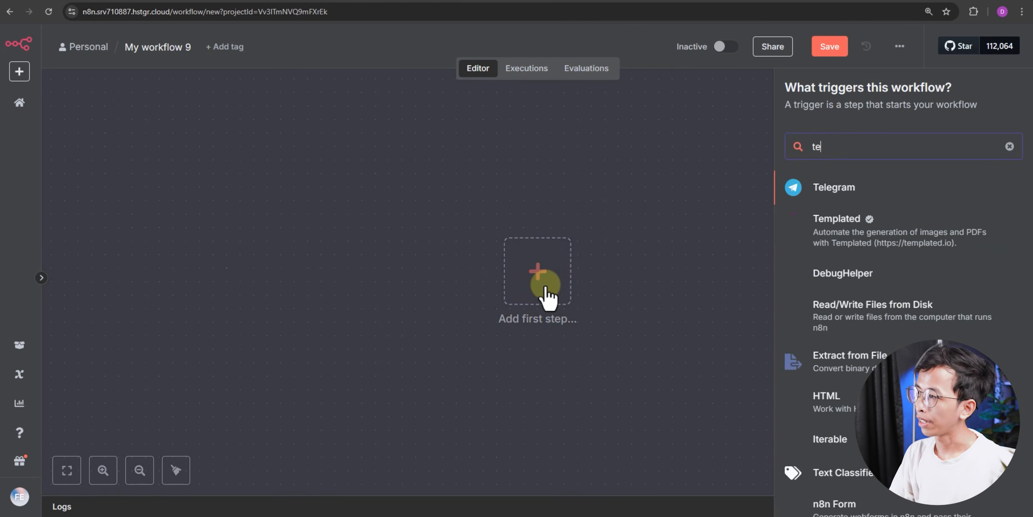
pyautogui.click(912, 194)
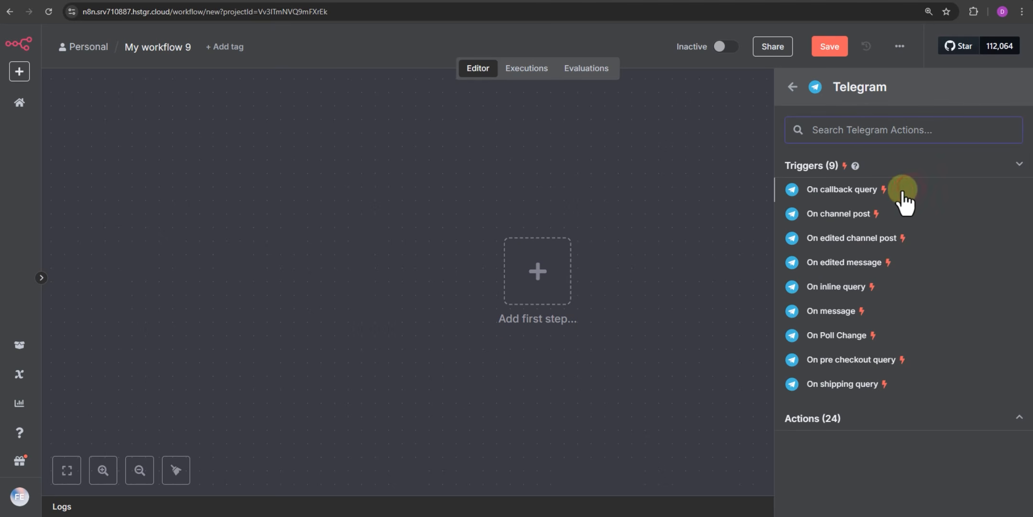
pyautogui.click(834, 312)
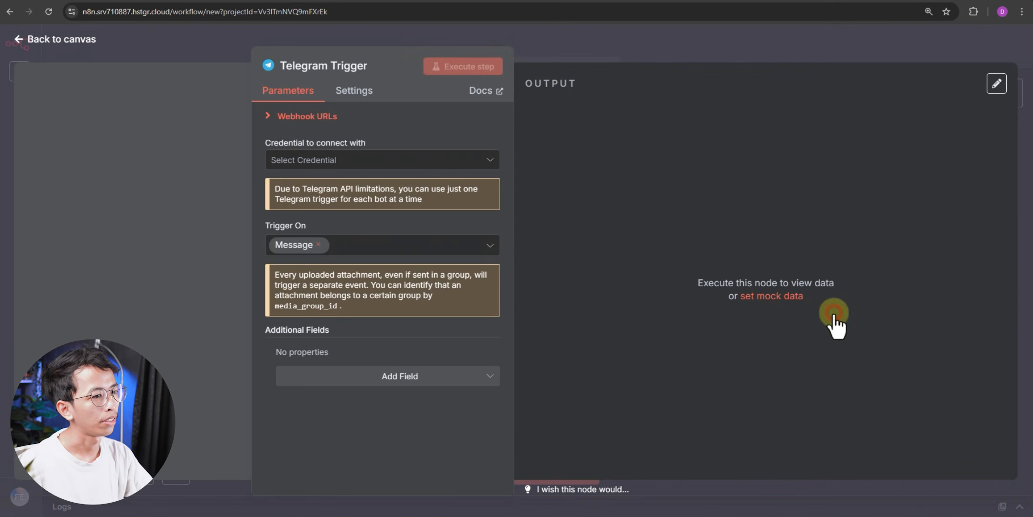
# - Start a new Telegram API credential for the Telegram Trigger node
pyautogui.click(320, 160)
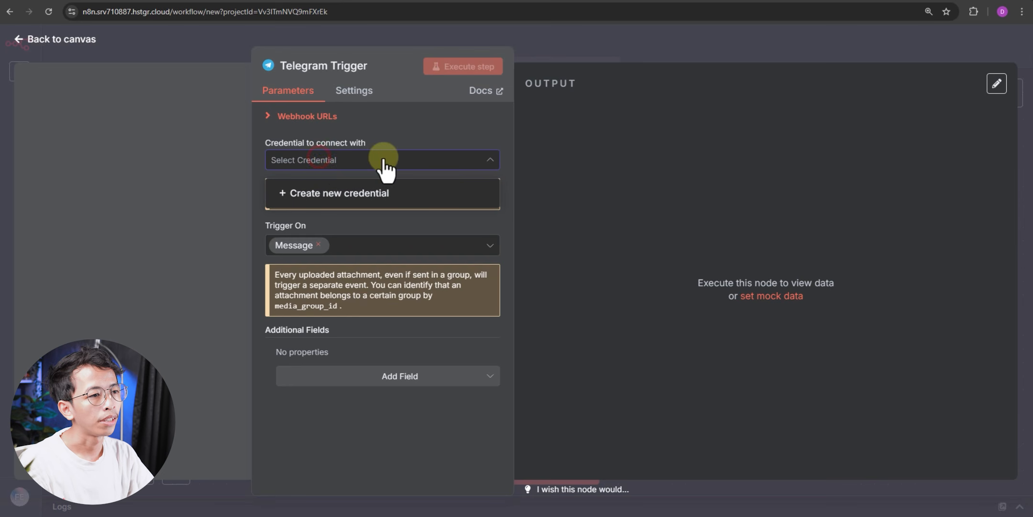
pyautogui.click(324, 196)
pyautogui.click(346, 200)
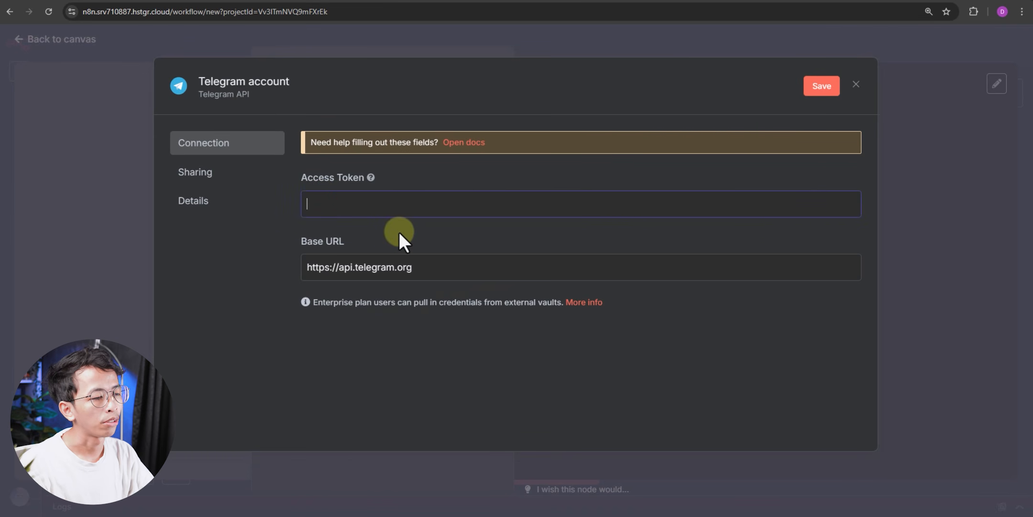
pyautogui.click(399, 231)
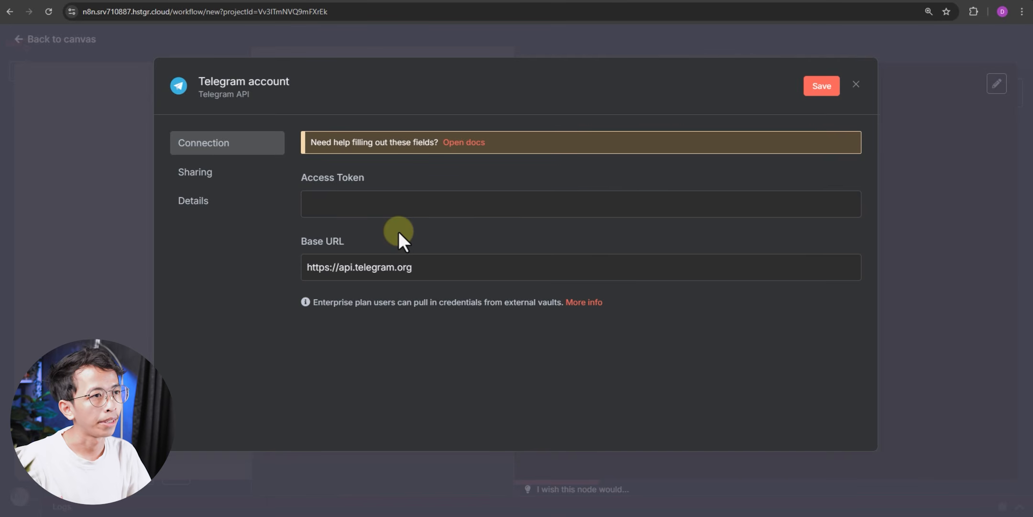
# - Place n8n beside Telegram Web, search Telegram for "botfather" and start a chat with the verified BotFather
pyautogui.press('super+Left')
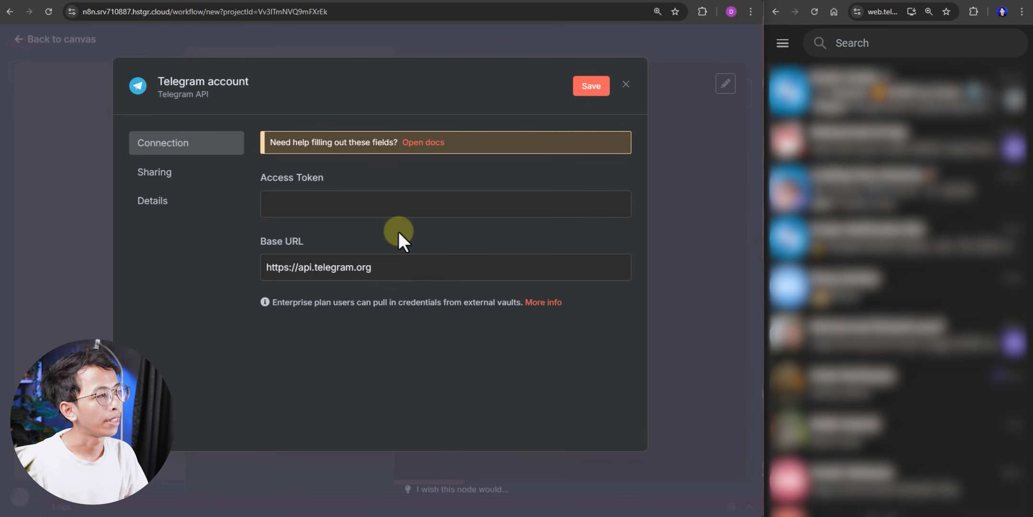
pyautogui.click(879, 43)
pyautogui.write('bot')
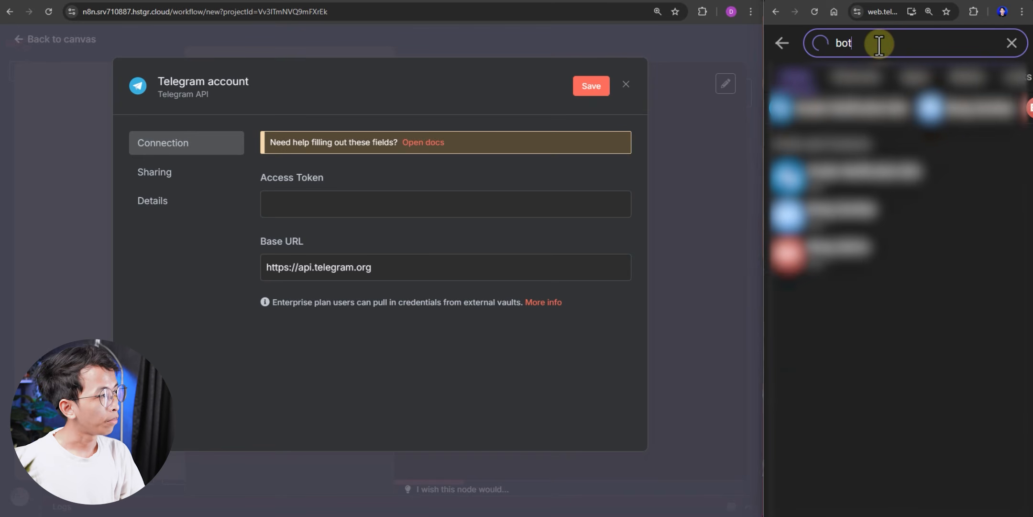
pyautogui.write('father')
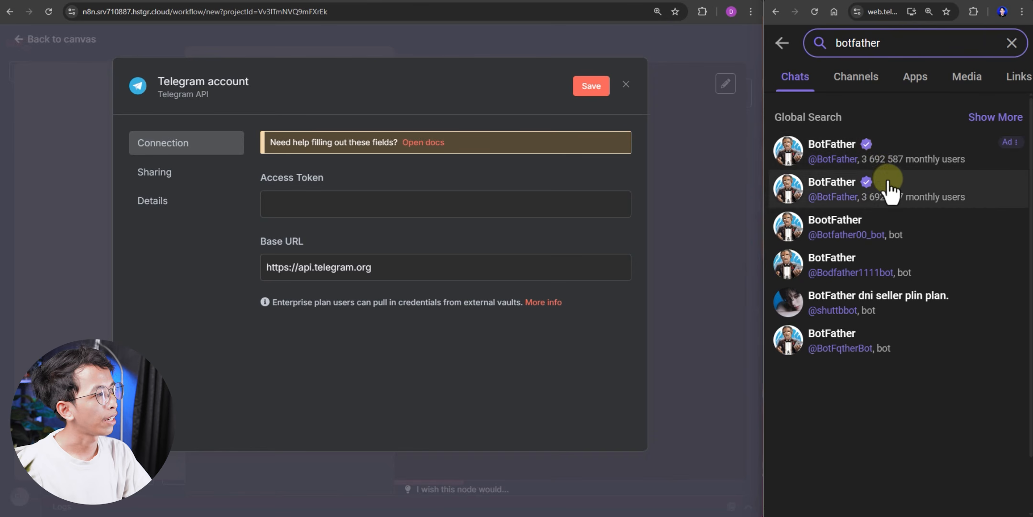
pyautogui.click(861, 158)
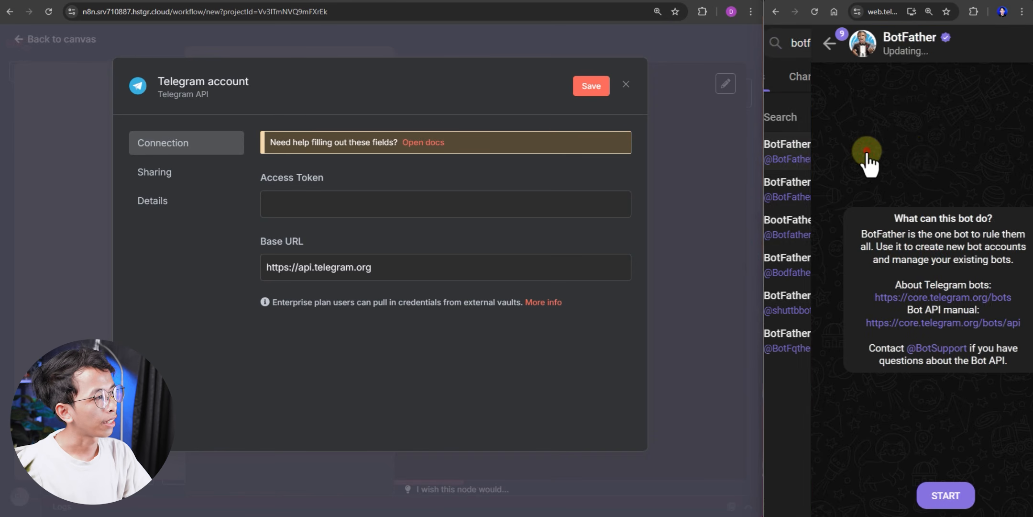
pyautogui.click(885, 495)
# - Create a new bot through BotFather with the name "Bang Gambar" and the username "banggambar_bot"
pyautogui.scroll(4, 889, 348)
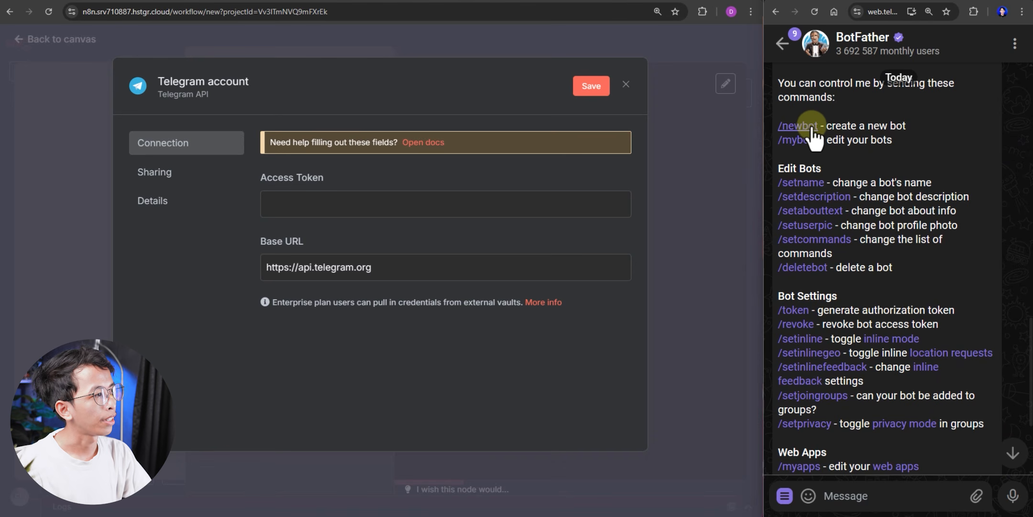
pyautogui.scroll(-3, 809, 134)
pyautogui.click(809, 134)
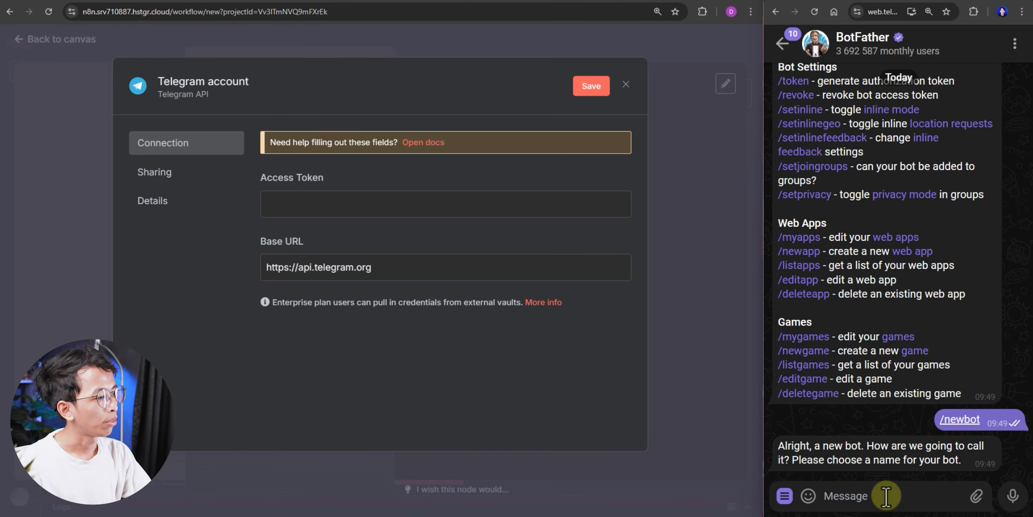
pyautogui.write('Bang Gambar')
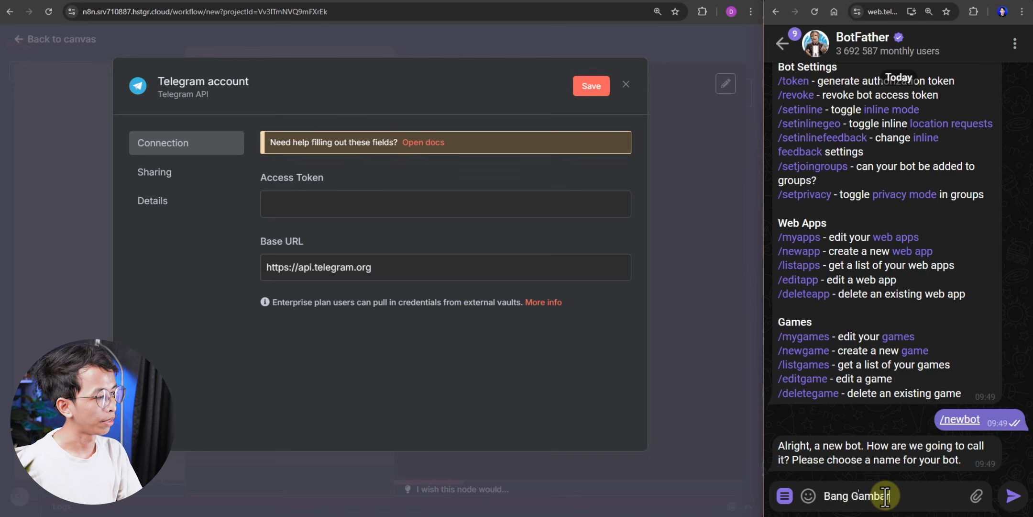
pyautogui.press('Return')
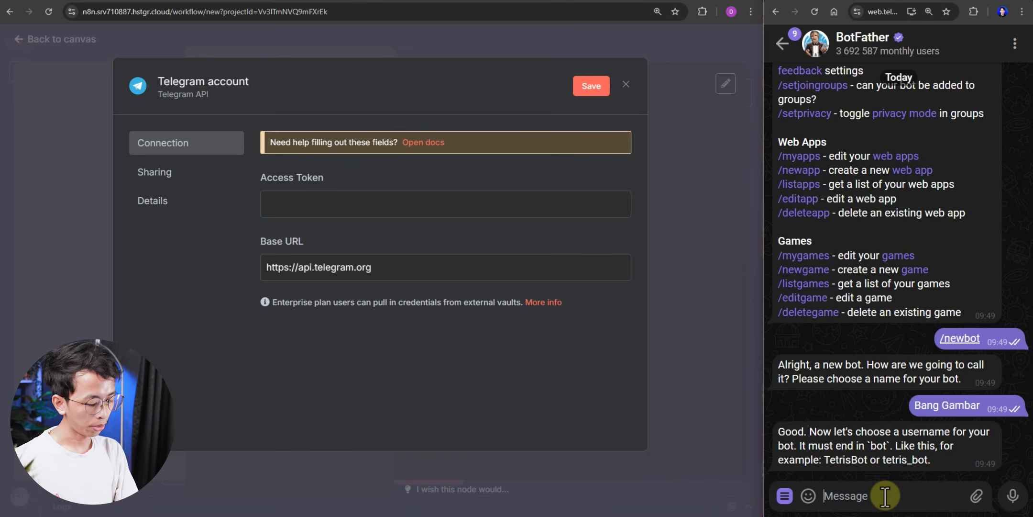
pyautogui.write('banggamb')
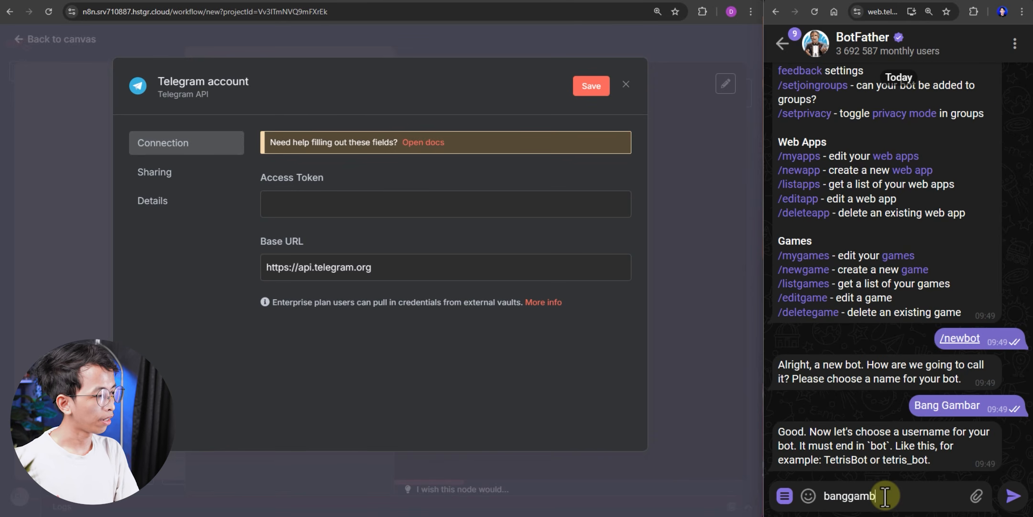
pyautogui.write('ar_bot')
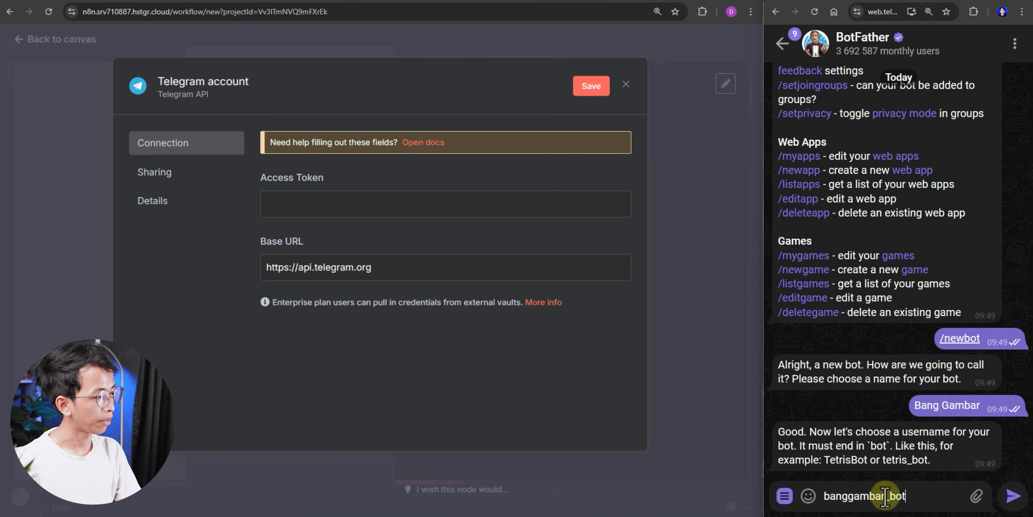
pyautogui.click(1012, 495)
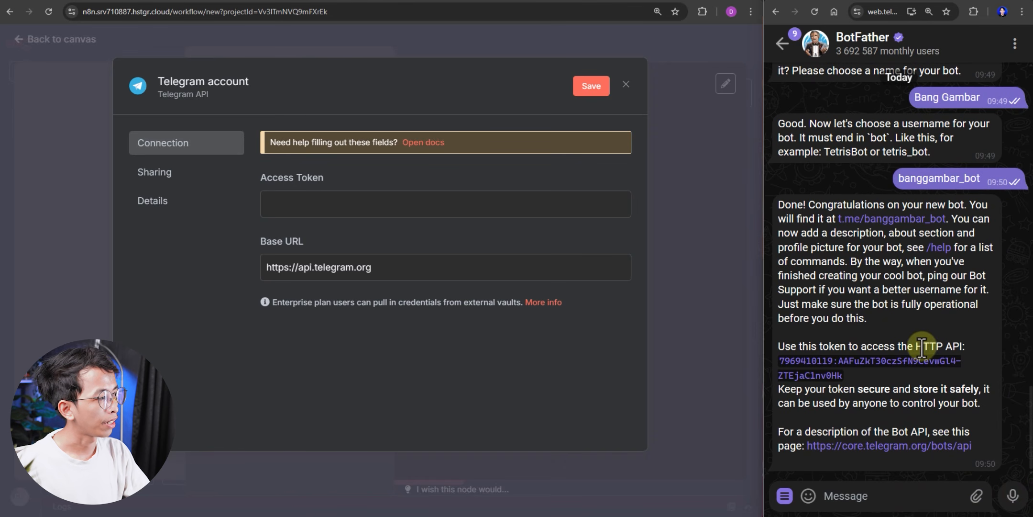
# - Copy the new bot's API token from BotFather into the Telegram credential's Access Token, then save and close the credential
pyautogui.click(821, 368)
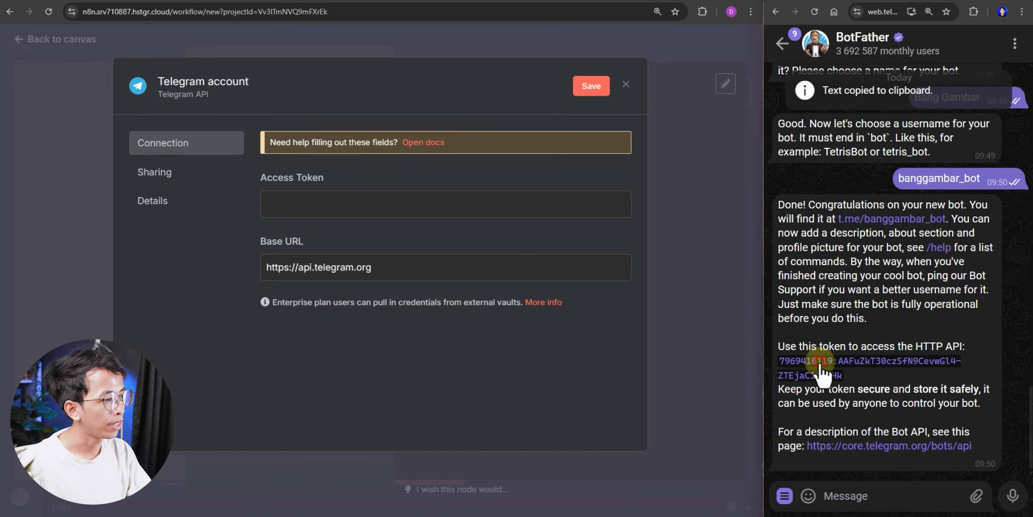
pyautogui.click(304, 197)
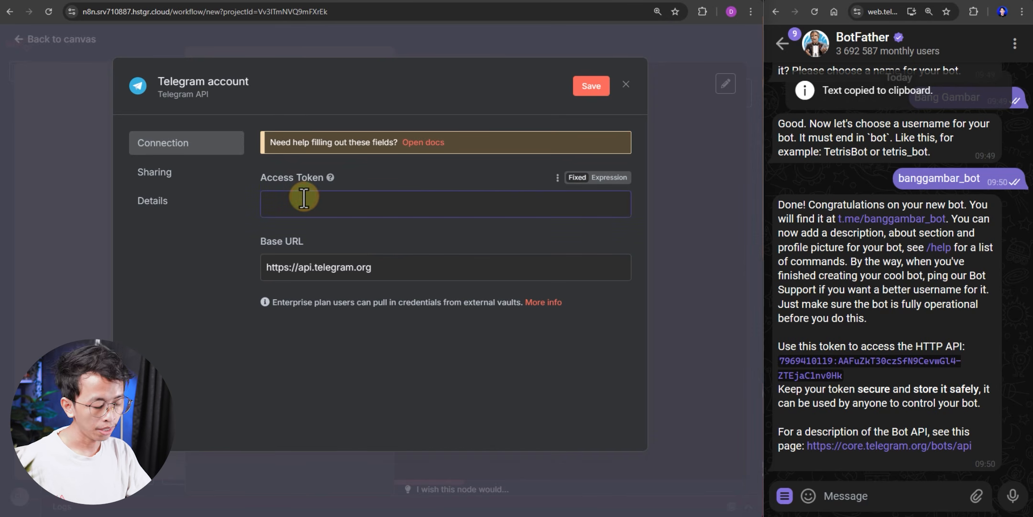
pyautogui.hotkey('ctrl', 'v')
pyautogui.click(592, 86)
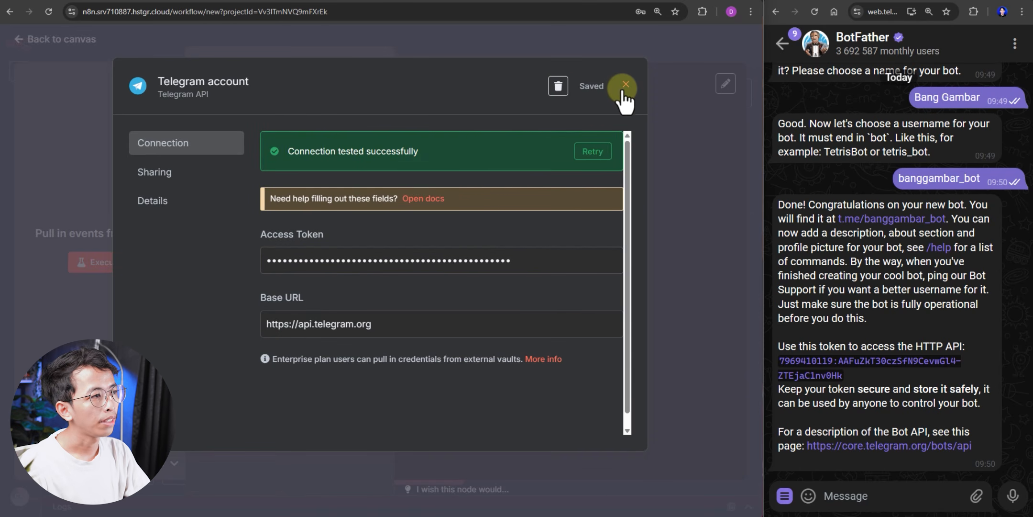
pyautogui.click(624, 87)
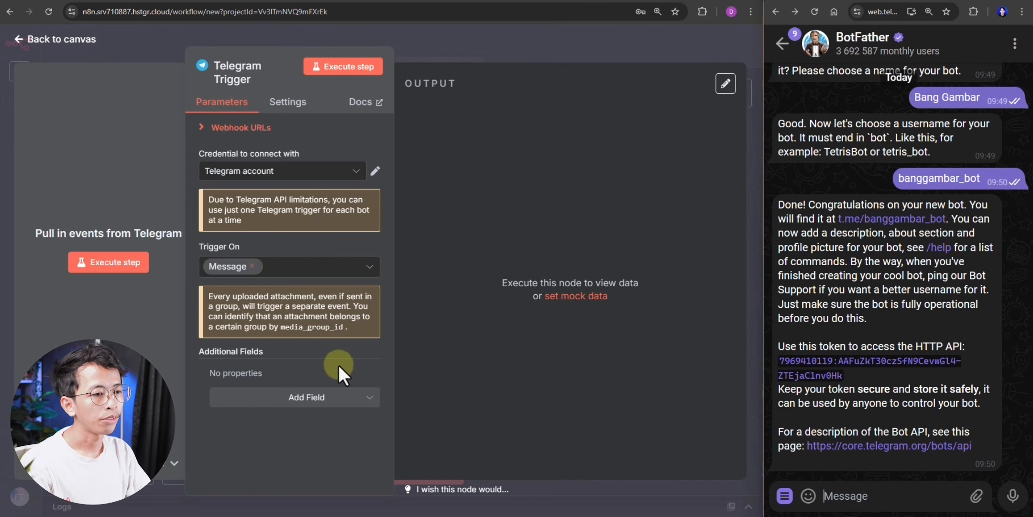
# - Add the Download Images/Files field to the Telegram Trigger and enable it
pyautogui.click(336, 396)
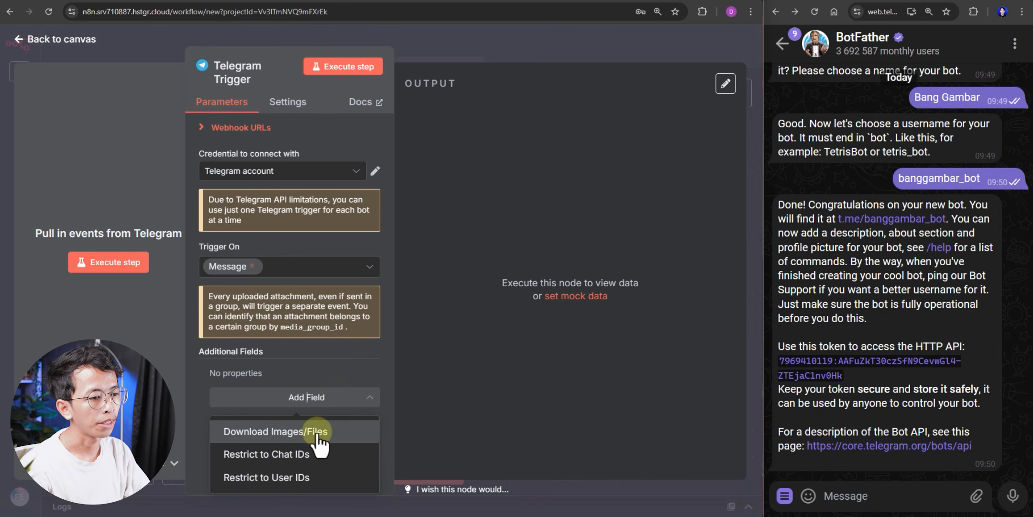
pyautogui.click(296, 431)
pyautogui.click(233, 392)
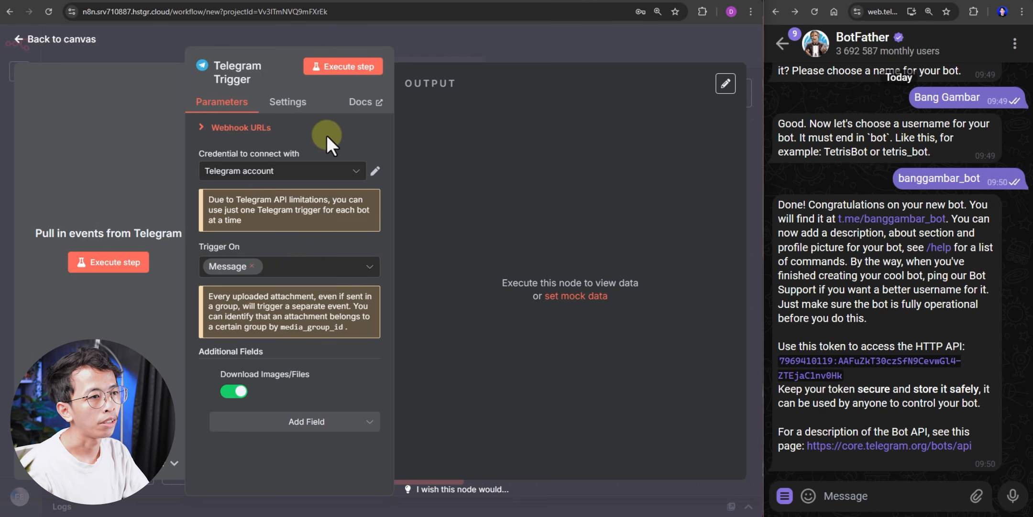
# - Execute the Telegram Trigger and send banggambar_bot "/generate kucing orange sedang tidur santai dibelakang rumah. suasana menenangkan. style gambar anime" as a test message
pyautogui.click(339, 68)
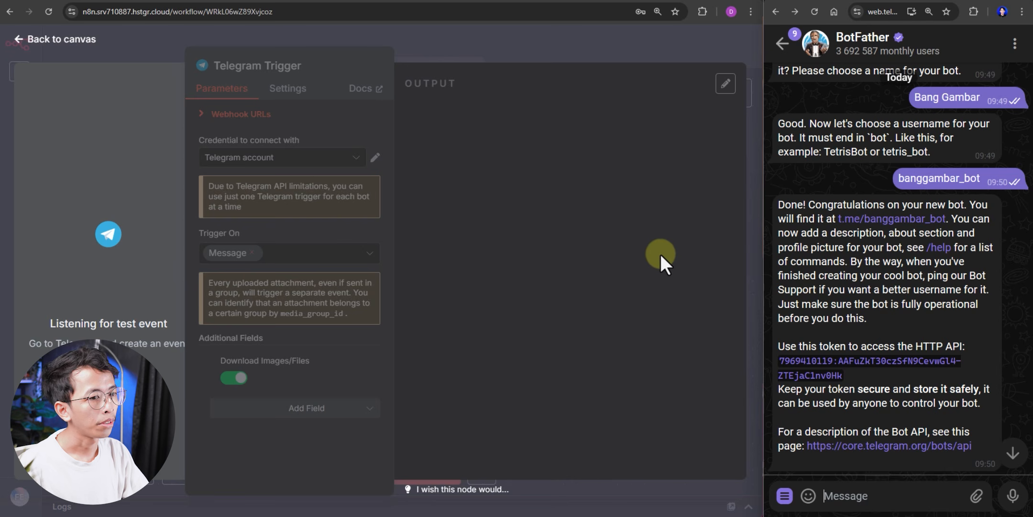
pyautogui.click(878, 220)
pyautogui.click(898, 495)
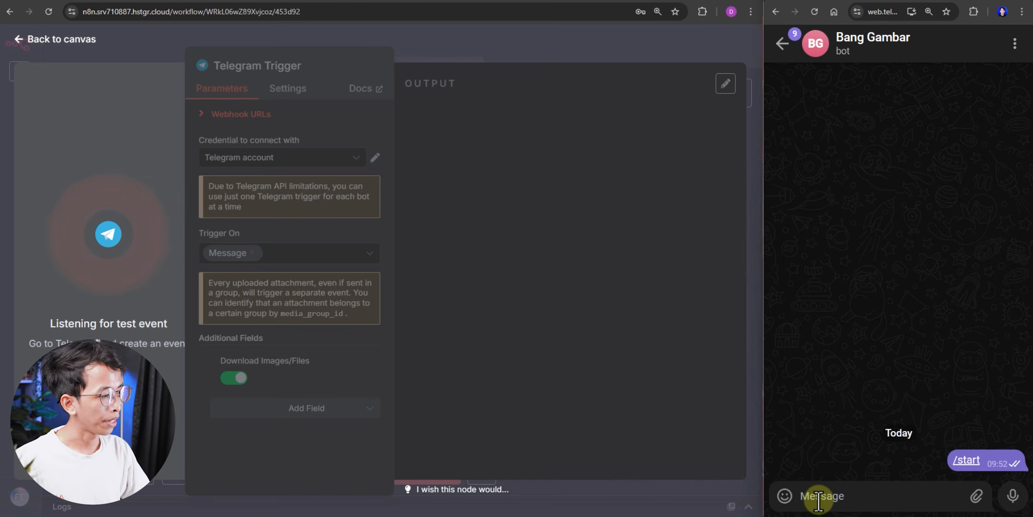
pyautogui.hotkey('ctrl', 'v')
pyautogui.click(1019, 498)
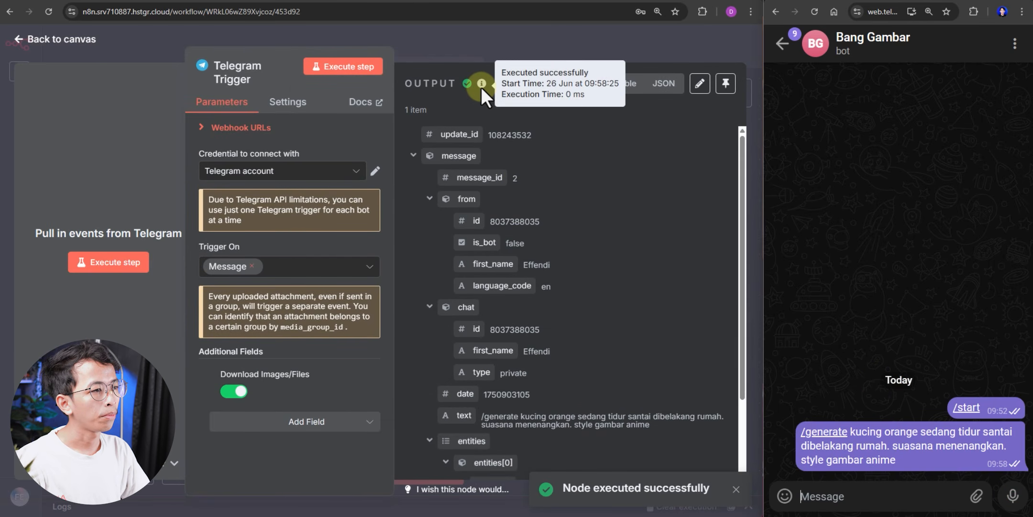
pyautogui.scroll(-2, 580, 285)
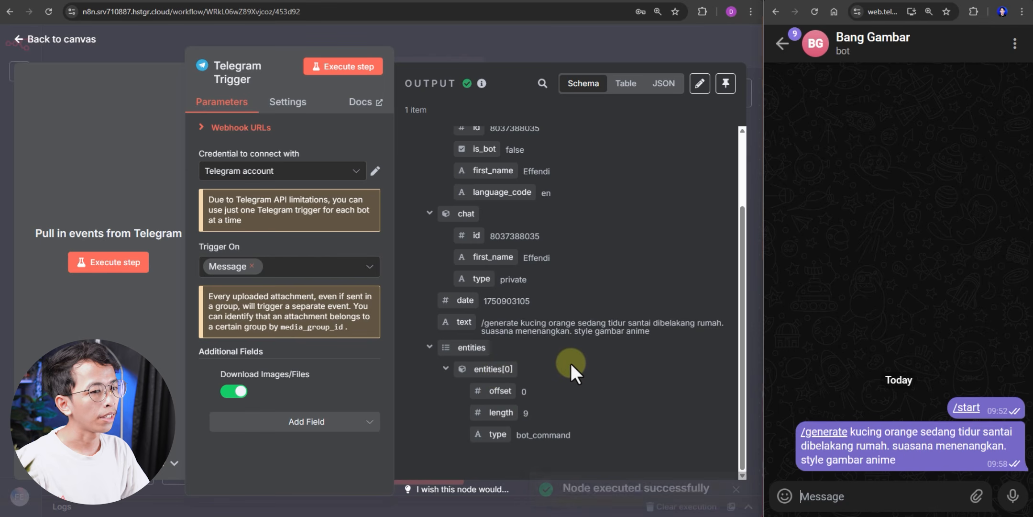
pyautogui.scroll(2, 572, 360)
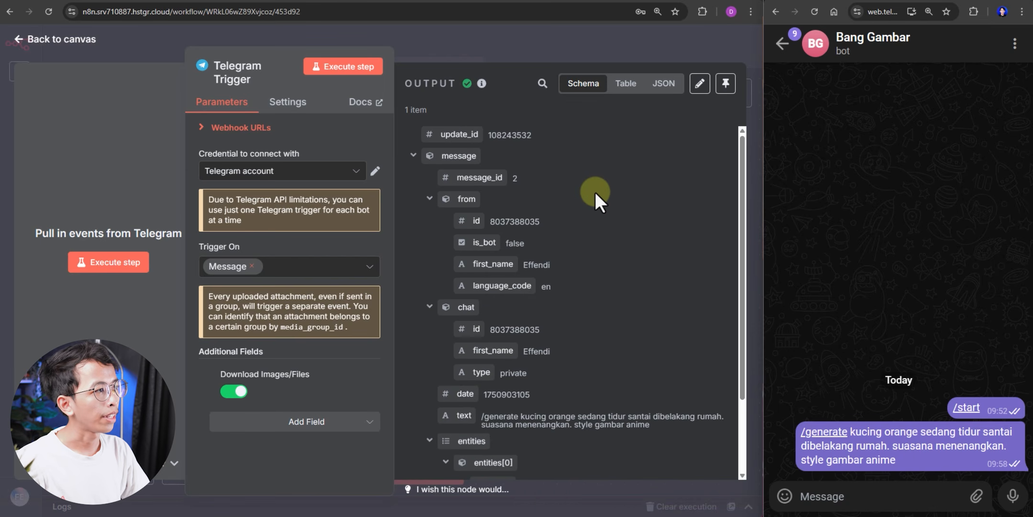
pyautogui.click(827, 162)
pyautogui.click(658, 166)
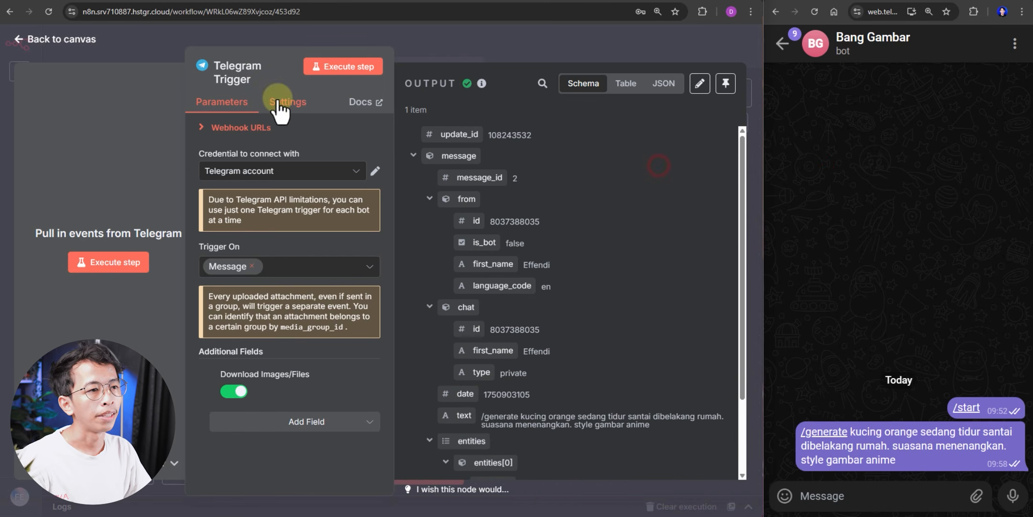
# - Return to the canvas, maximize the n8n window and add a Switch node after the Telegram Trigger
pyautogui.click(82, 41)
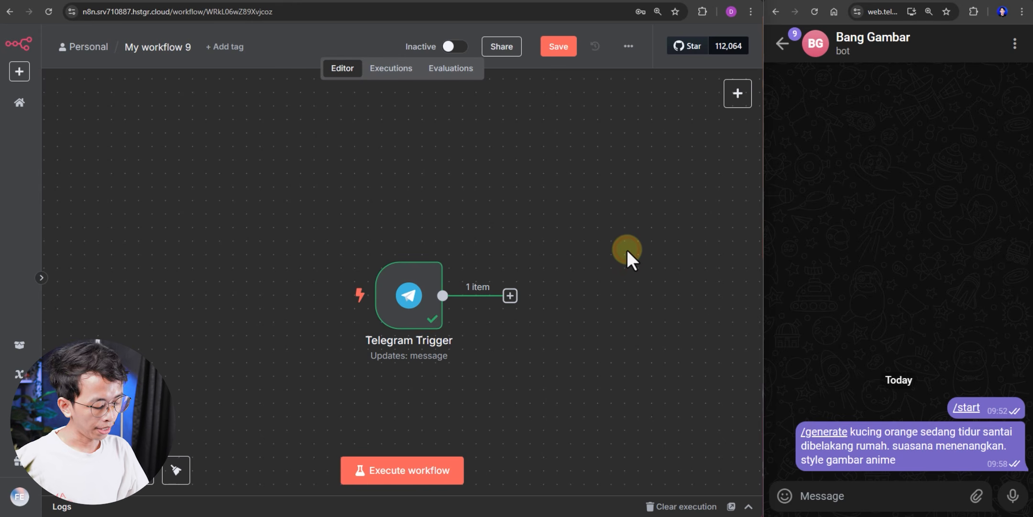
pyautogui.press('super+Up')
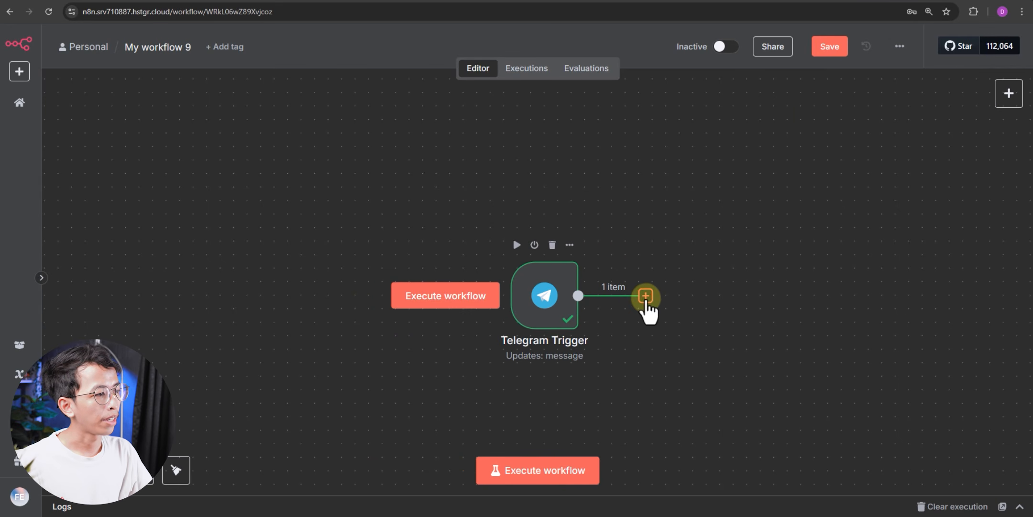
pyautogui.click(646, 295)
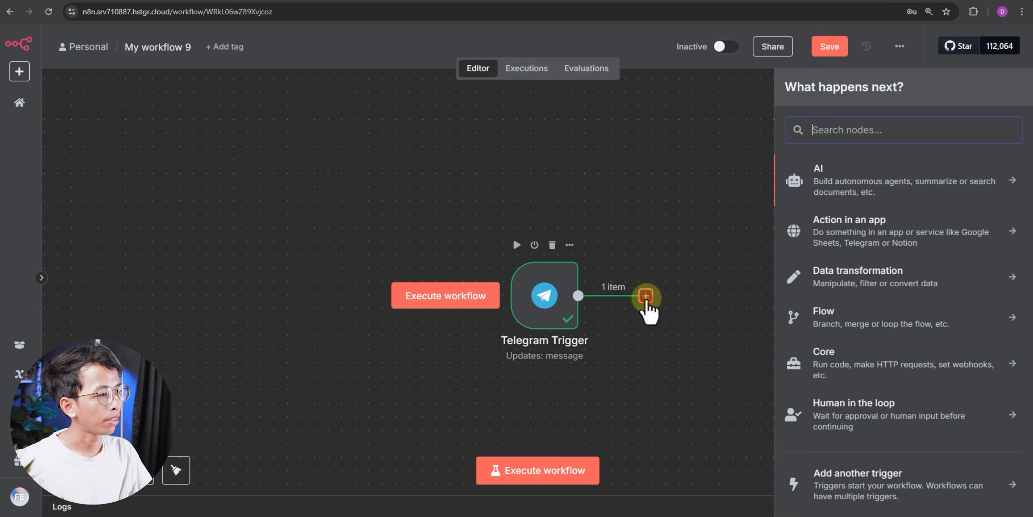
pyautogui.write('swit')
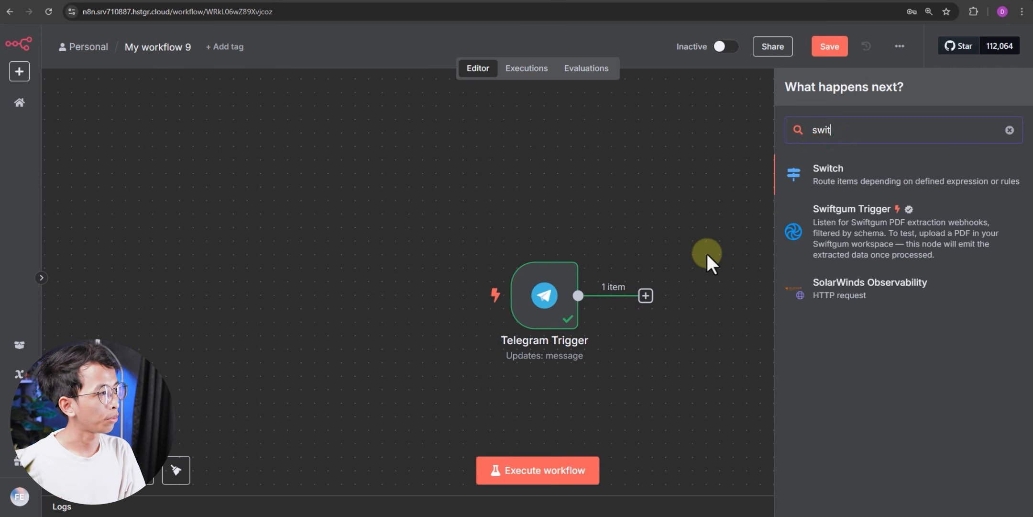
pyautogui.click(870, 187)
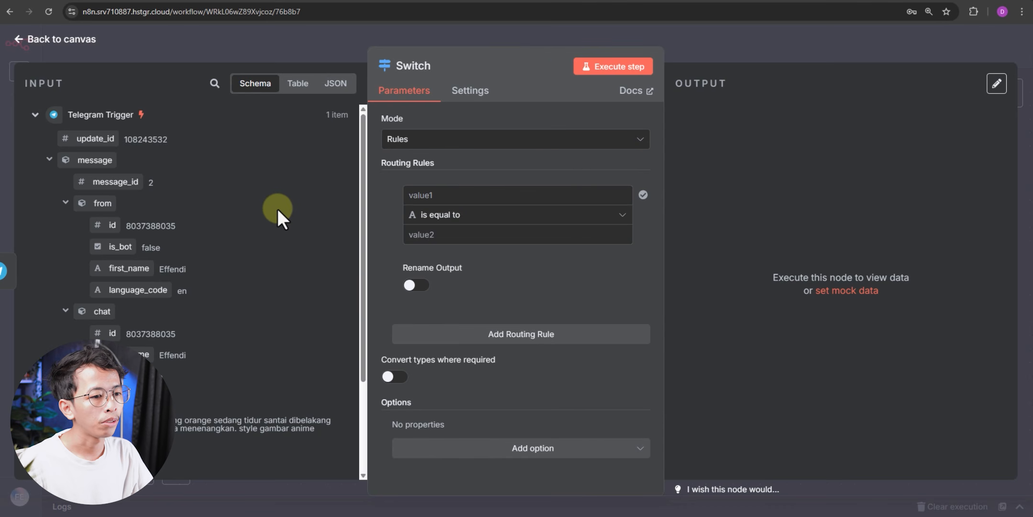
# - Set the Switch node's first routing rule to check that {{ $json.message.text }} starts with "/generate"
pyautogui.scroll(-2, 278, 210)
pyautogui.scroll(-1, 277, 208)
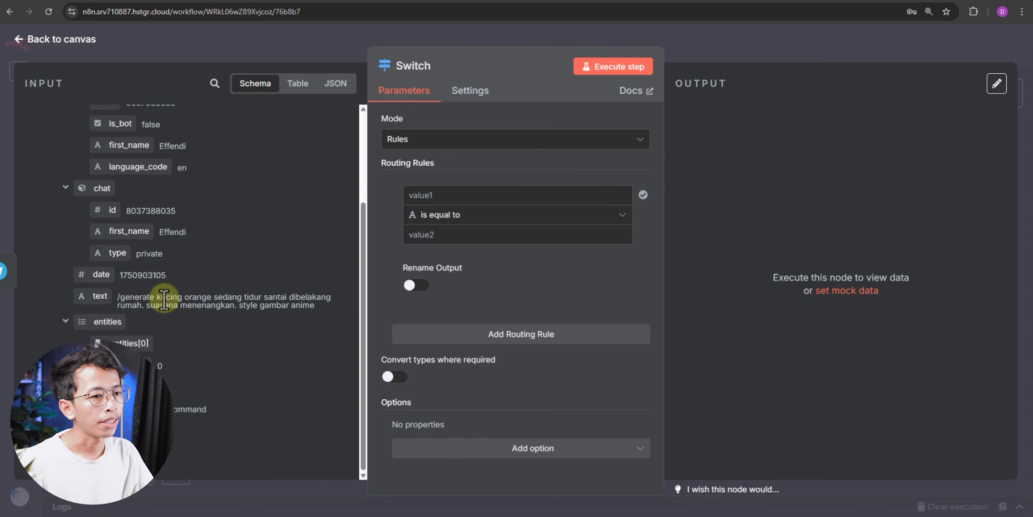
pyautogui.moveTo(106, 301); pyautogui.dragTo(451, 196)
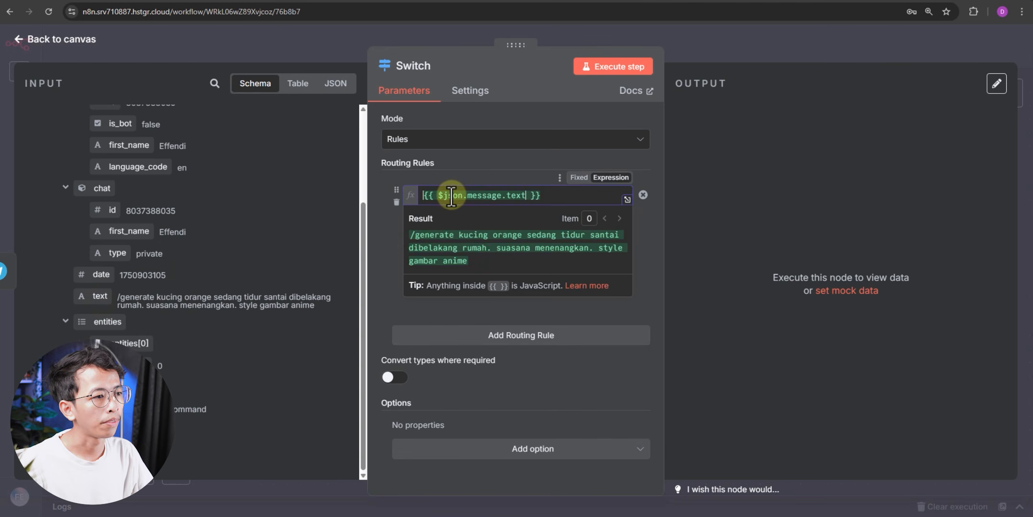
pyautogui.click(460, 225)
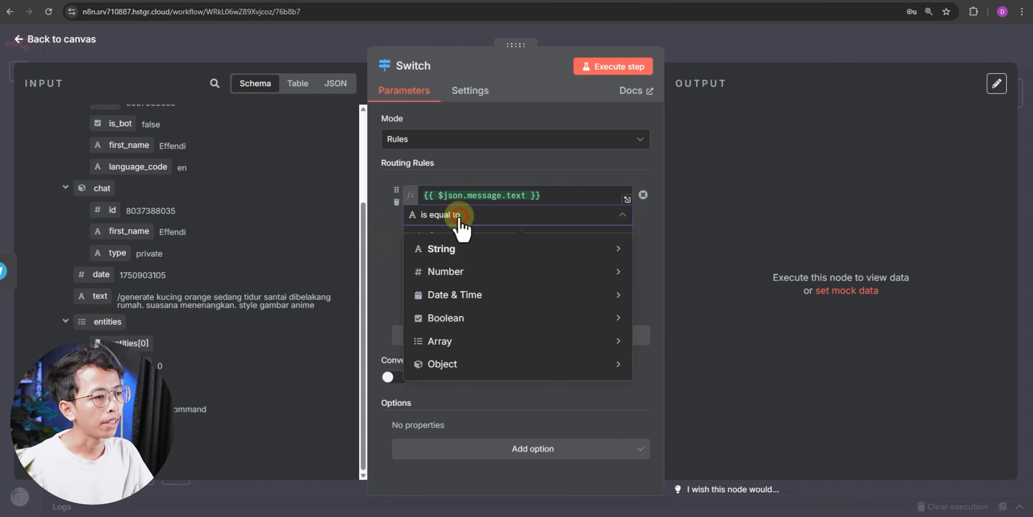
pyautogui.moveTo(459, 248)
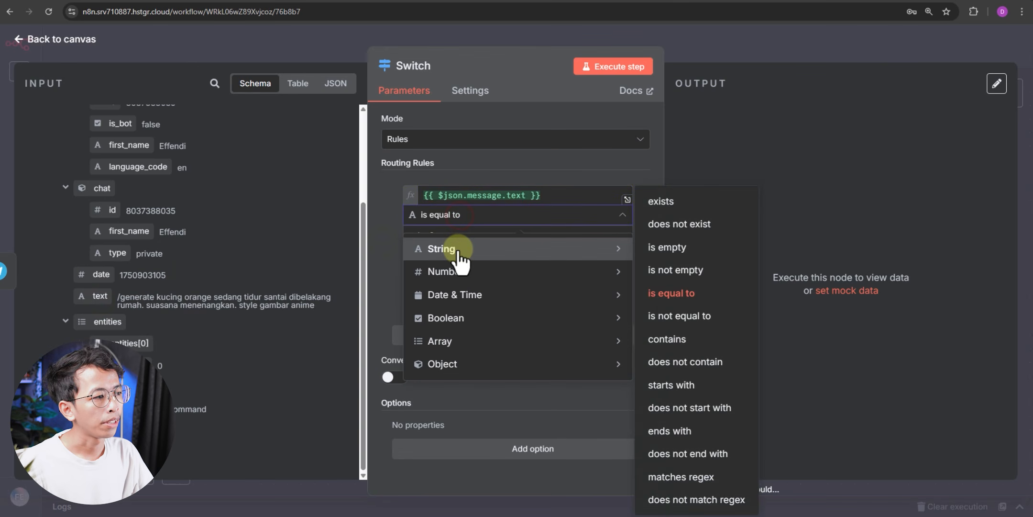
pyautogui.click(670, 386)
pyautogui.click(430, 235)
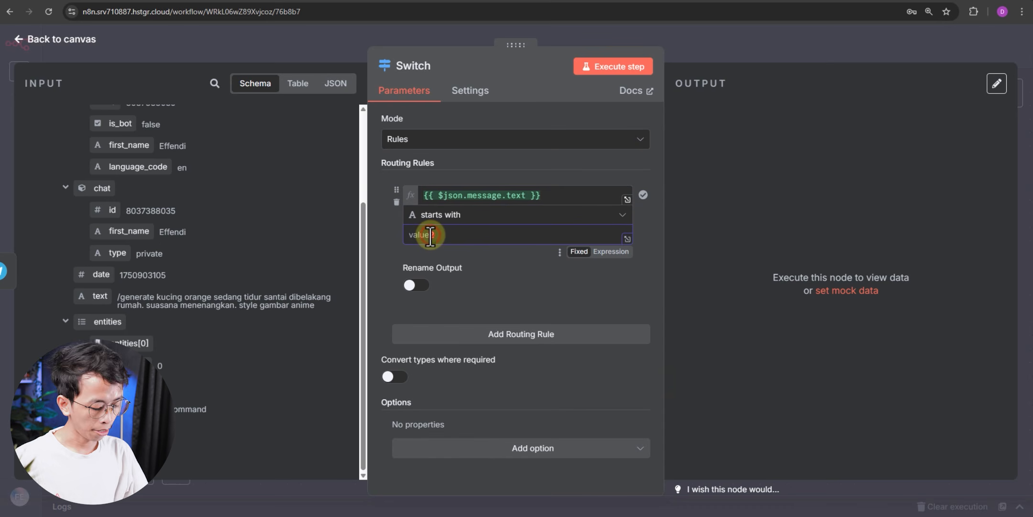
pyautogui.write('/generate')
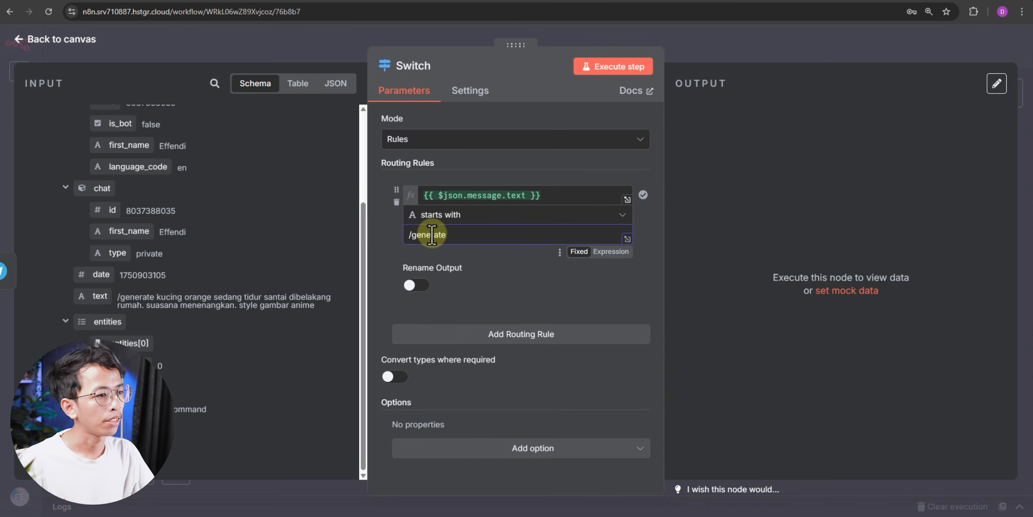
pyautogui.click(373, 239)
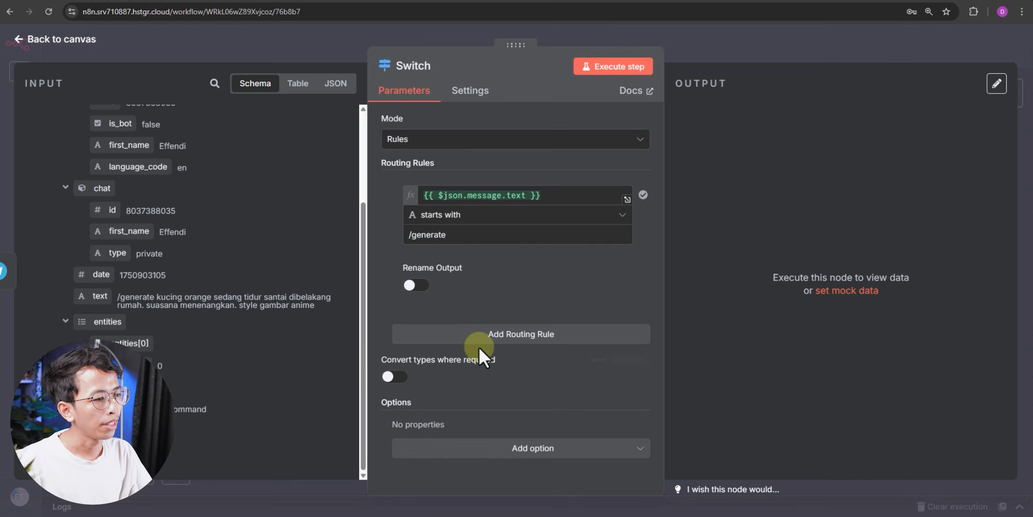
# - Add a second routing rule to the Switch node that checks whether {{ $json.message.text }} starts with "/propmt"
pyautogui.click(513, 335)
pyautogui.scroll(-3, 459, 311)
pyautogui.click(438, 208)
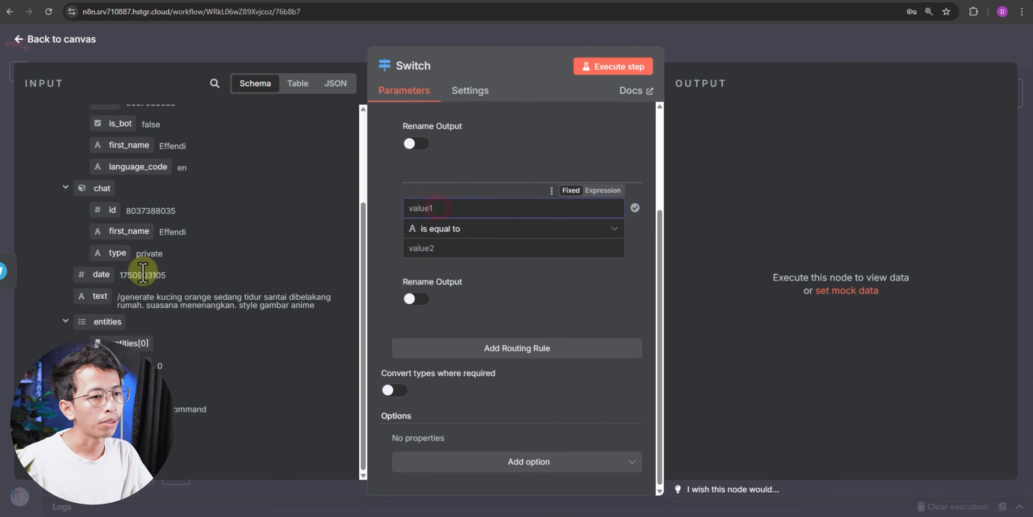
pyautogui.moveTo(96, 296); pyautogui.dragTo(425, 209)
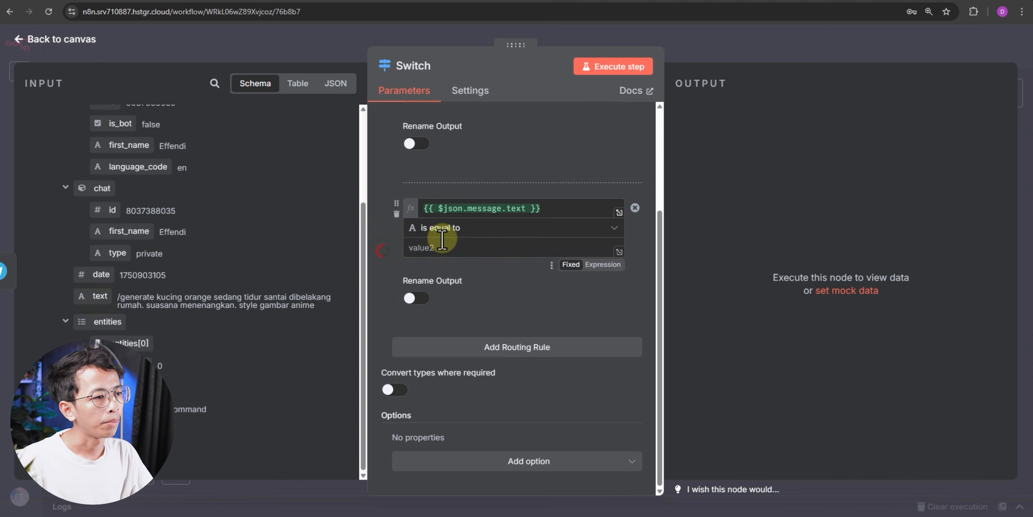
pyautogui.click(442, 228)
pyautogui.moveTo(594, 268)
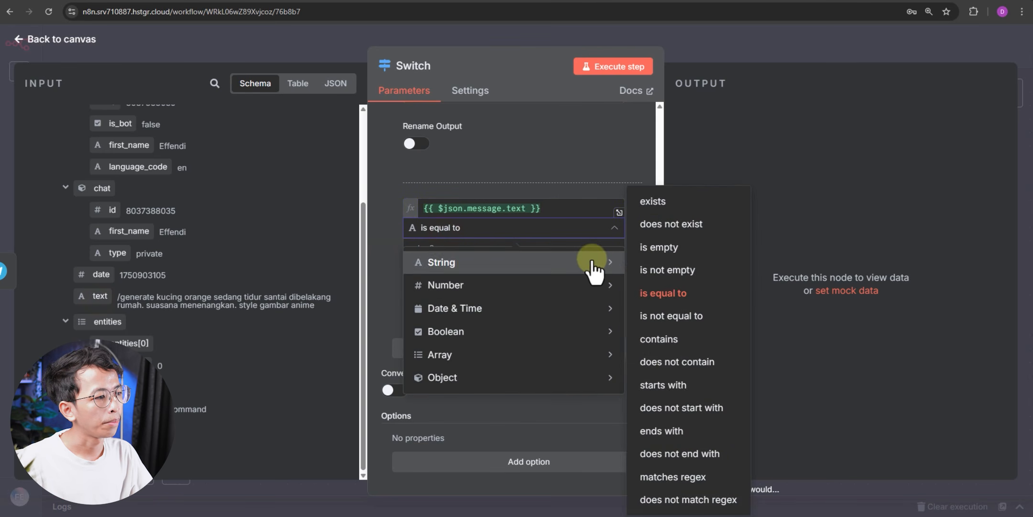
pyautogui.click(665, 385)
pyautogui.click(464, 247)
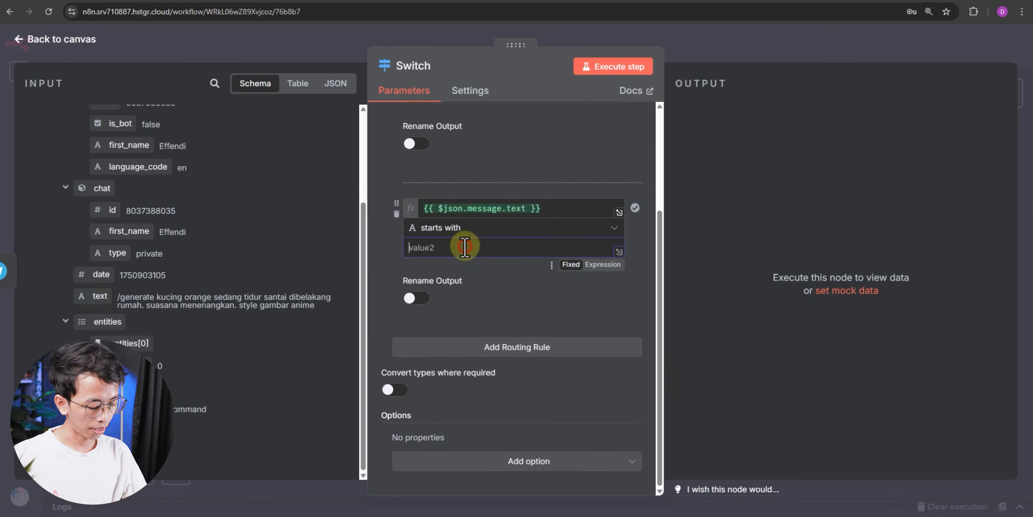
pyautogui.write('/propmt')
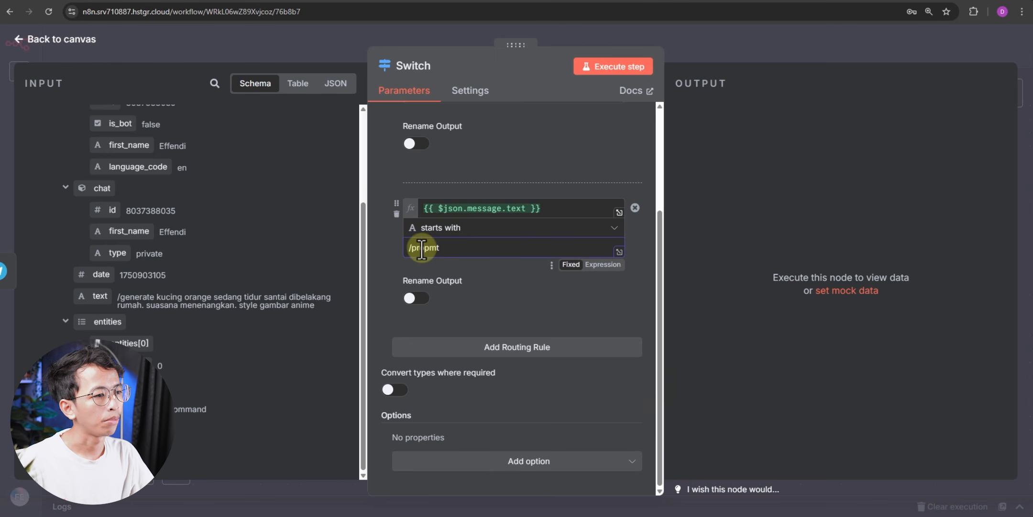
pyautogui.click(388, 253)
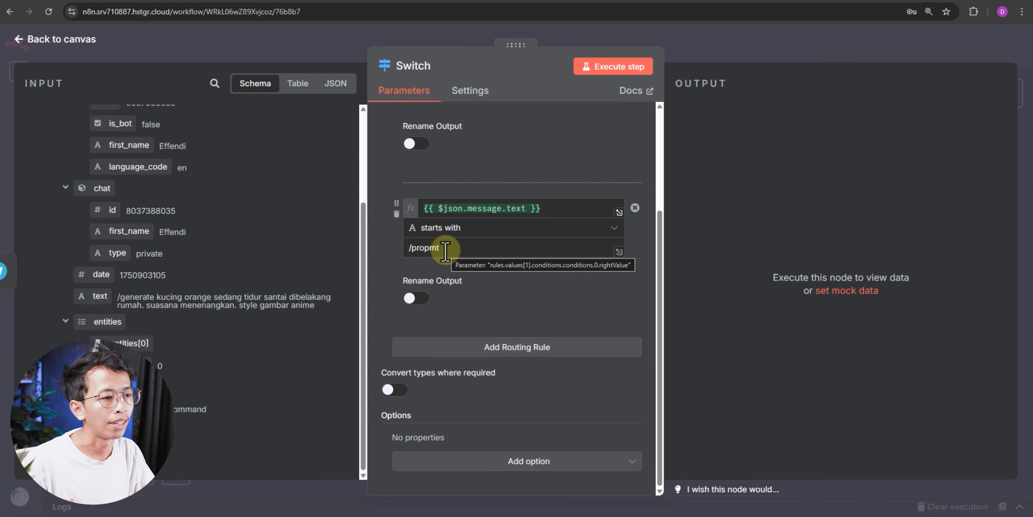
# - Add a third routing rule to the Switch node that checks whether {{ $json.message.text }} starts with "/help"
pyautogui.click(481, 343)
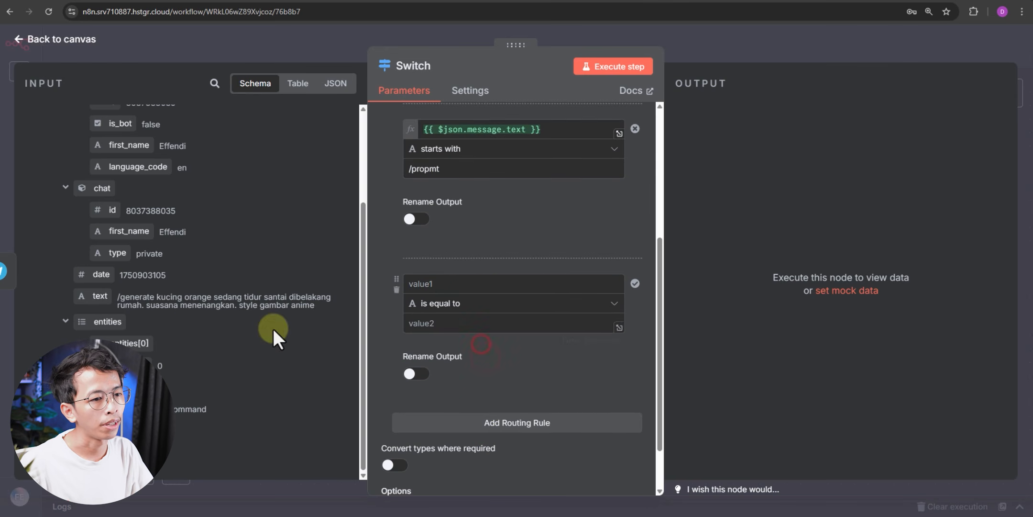
pyautogui.moveTo(98, 296); pyautogui.dragTo(469, 261)
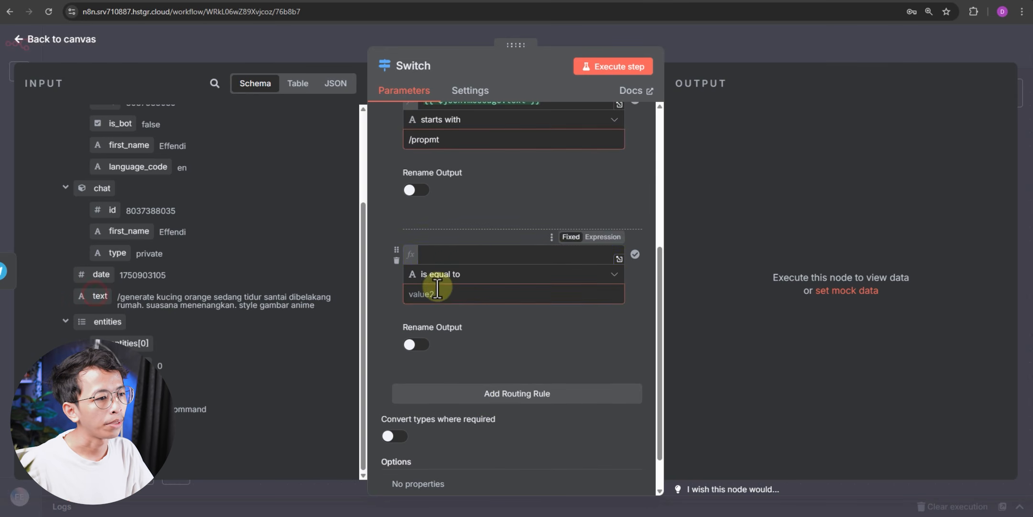
pyautogui.click(667, 376)
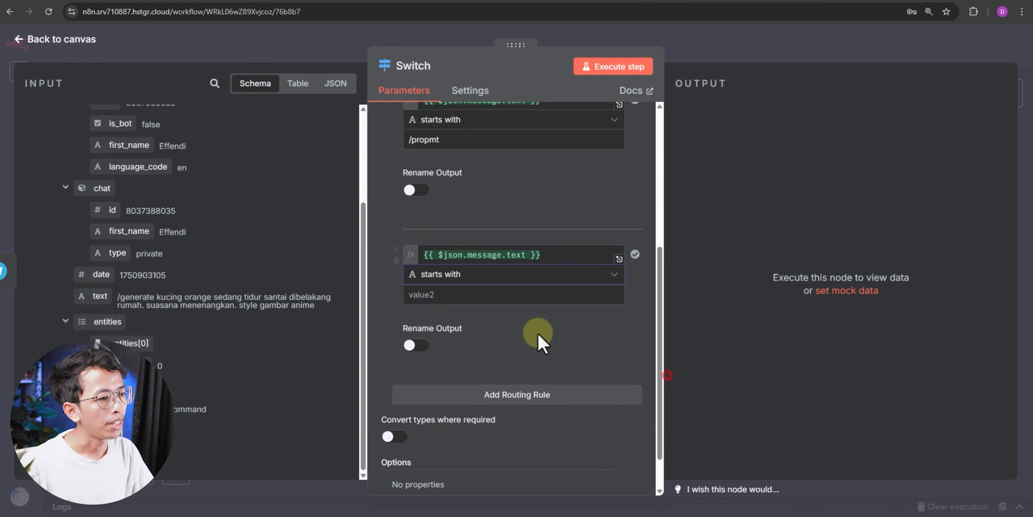
pyautogui.click(452, 294)
pyautogui.write('/help')
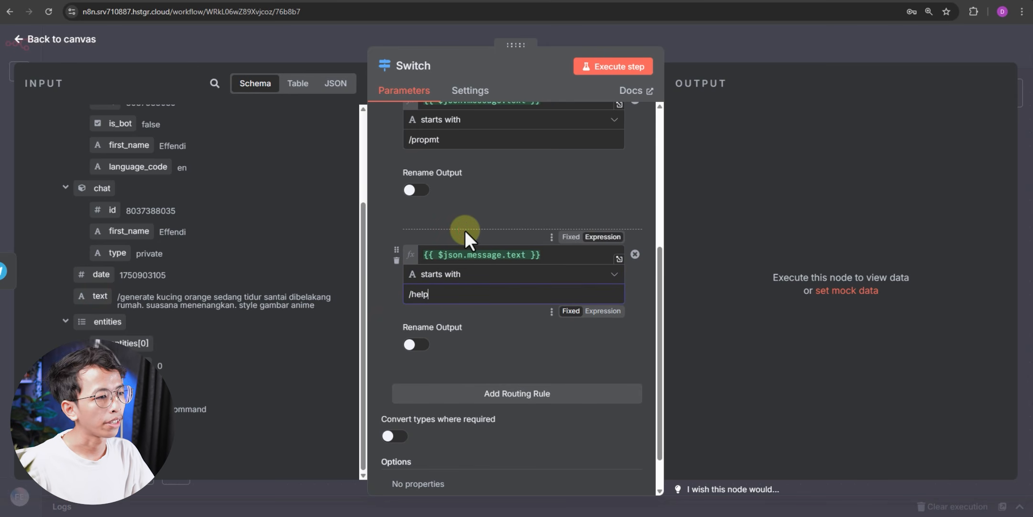
# - Execute the Switch node, review its routed output and rules, and return to the canvas
pyautogui.scroll(5, 507, 287)
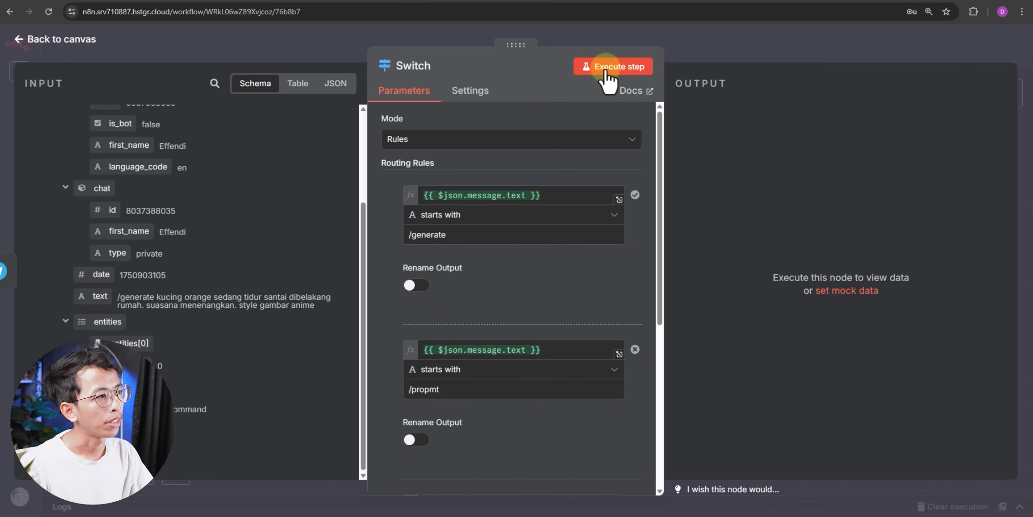
pyautogui.click(606, 70)
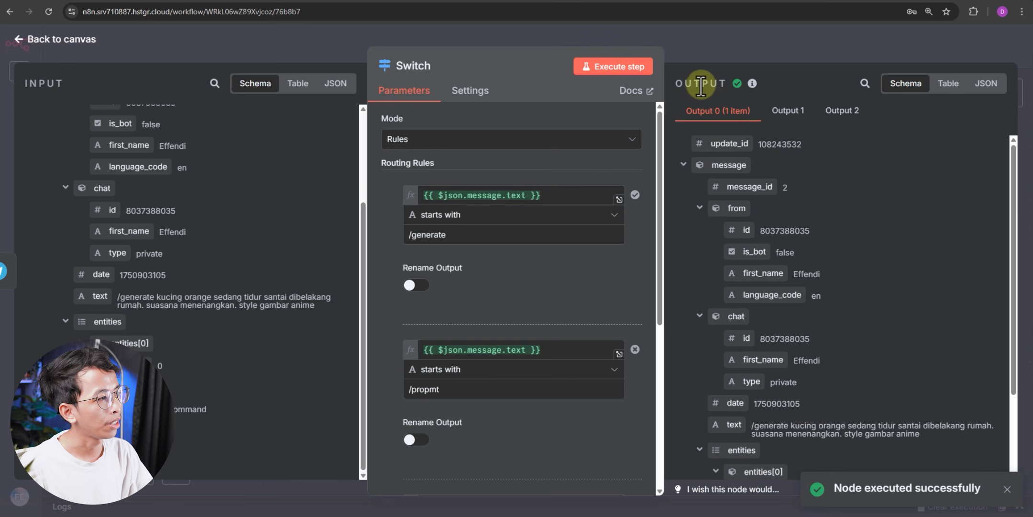
pyautogui.scroll(-5, 836, 358)
pyautogui.scroll(4, 818, 357)
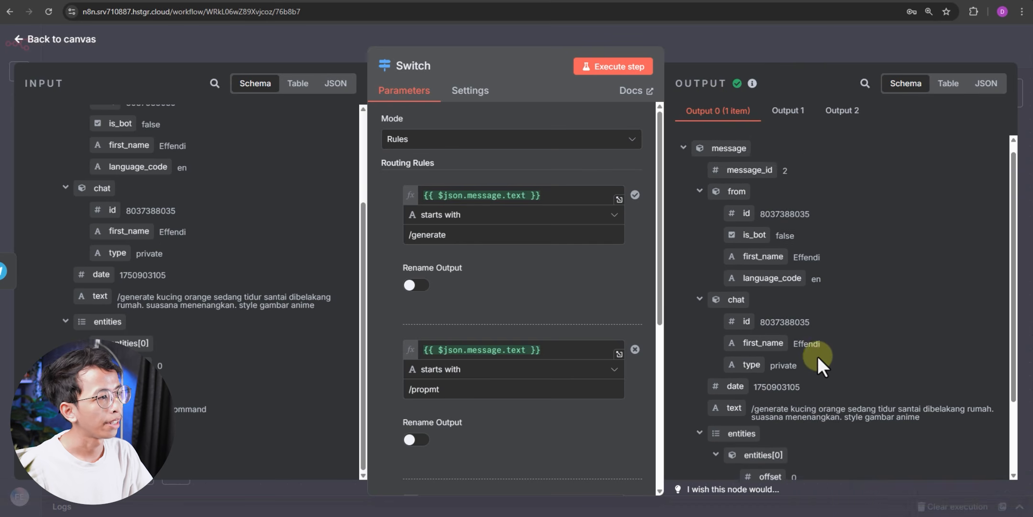
pyautogui.press('Escape')
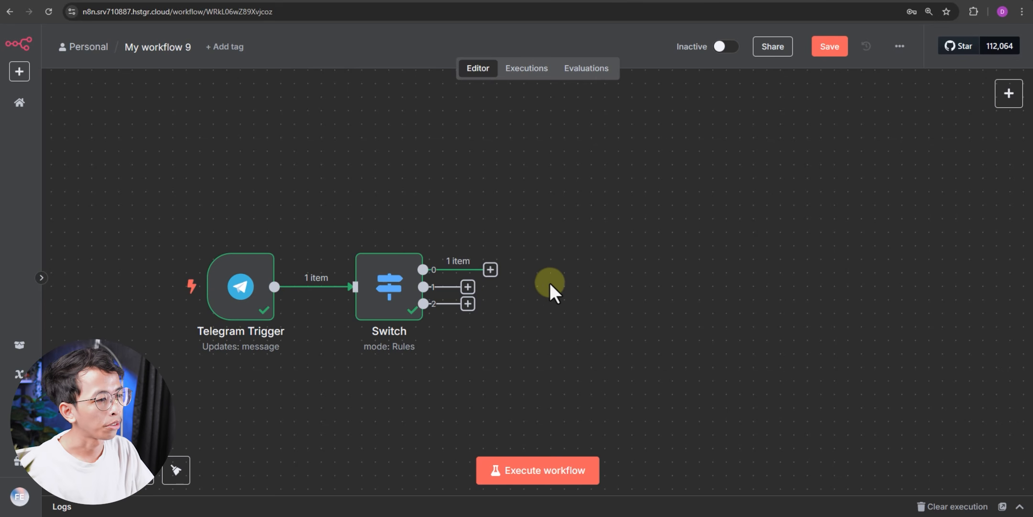
pyautogui.doubleClick(391, 291)
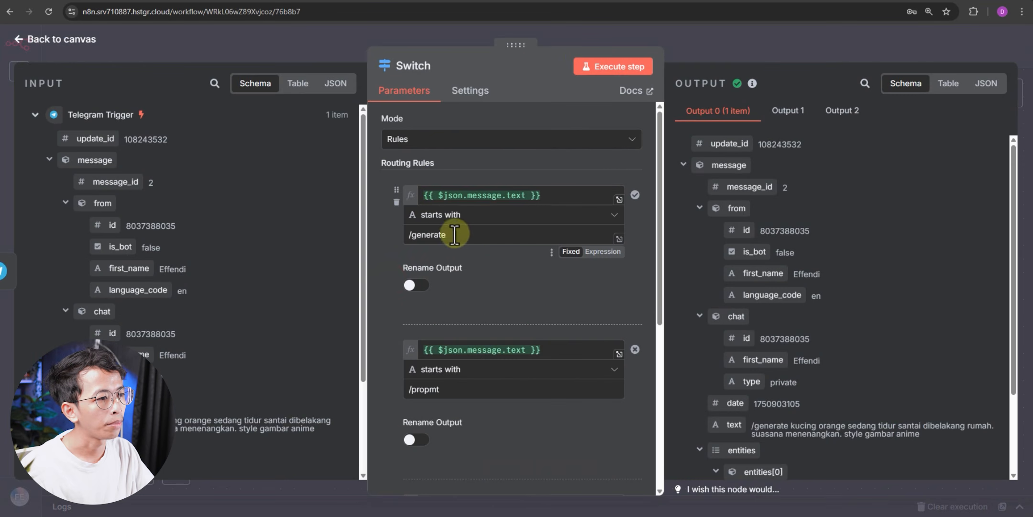
pyautogui.press('Escape')
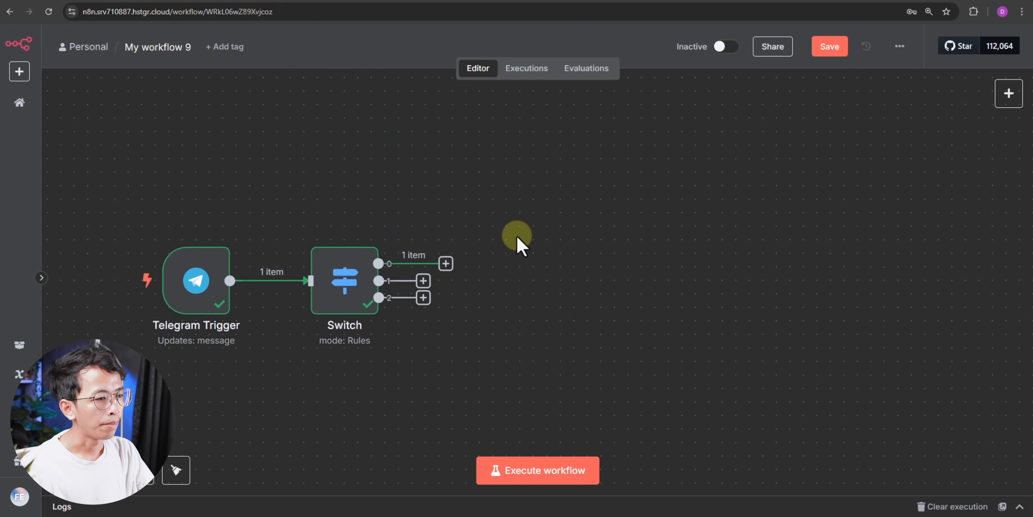
# - Add an Edit Fields node to the Switch node's output 0
pyautogui.click(446, 263)
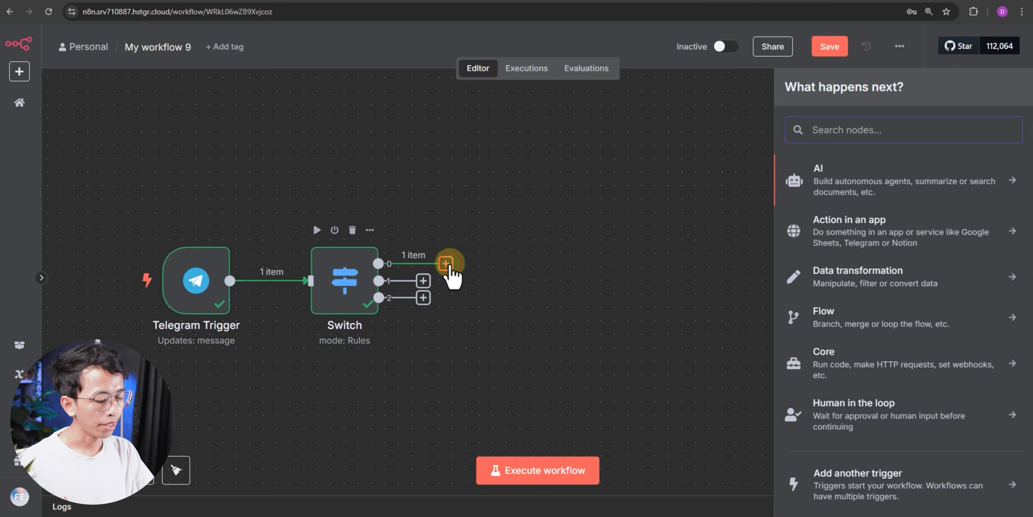
pyautogui.write('set')
pyautogui.click(836, 167)
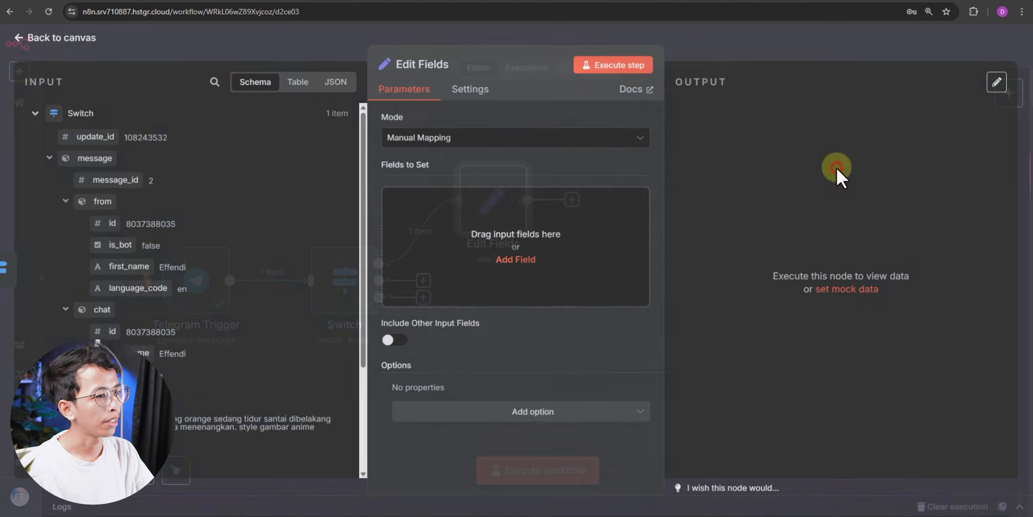
# - Map the incoming message text into the Edit Fields node as a string field named "prompt"
pyautogui.scroll(-3, 206, 344)
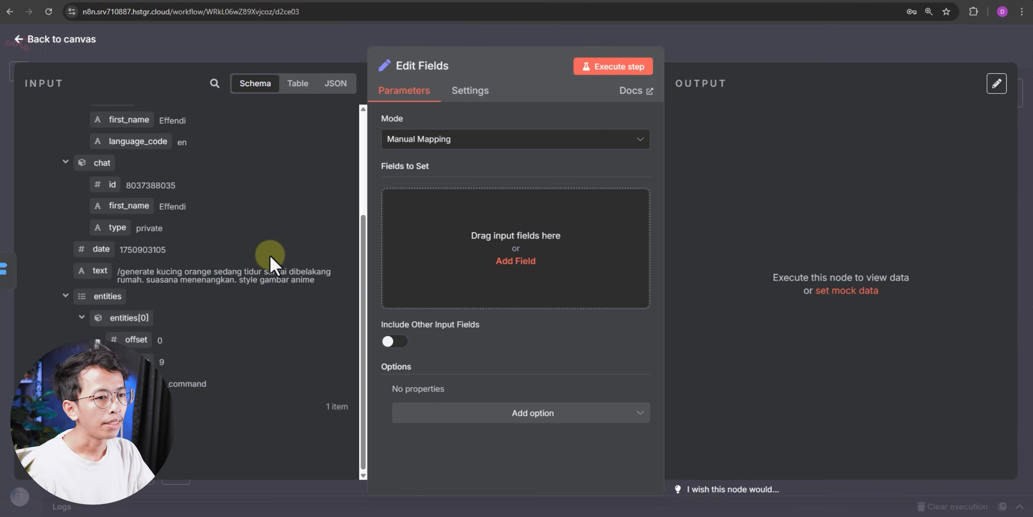
pyautogui.moveTo(117, 274); pyautogui.dragTo(279, 287)
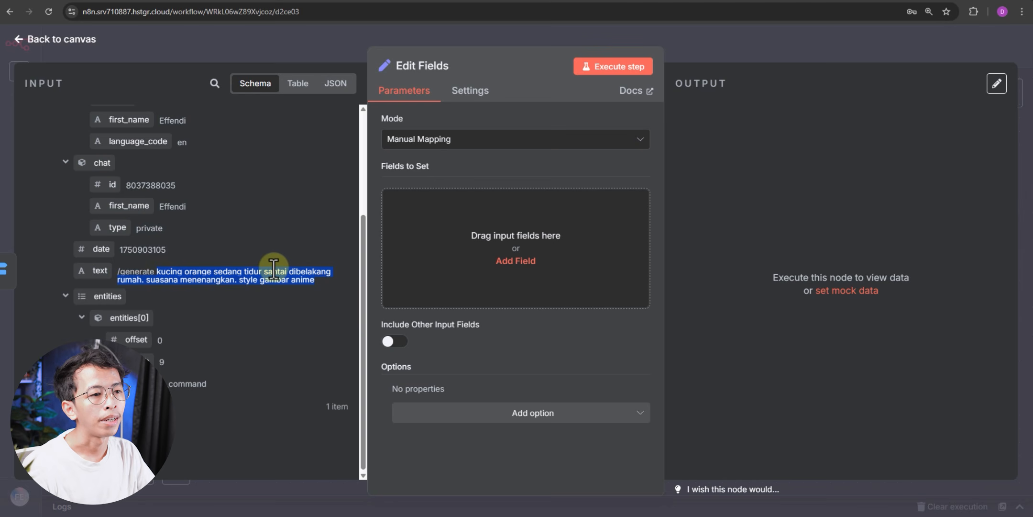
pyautogui.click(211, 264)
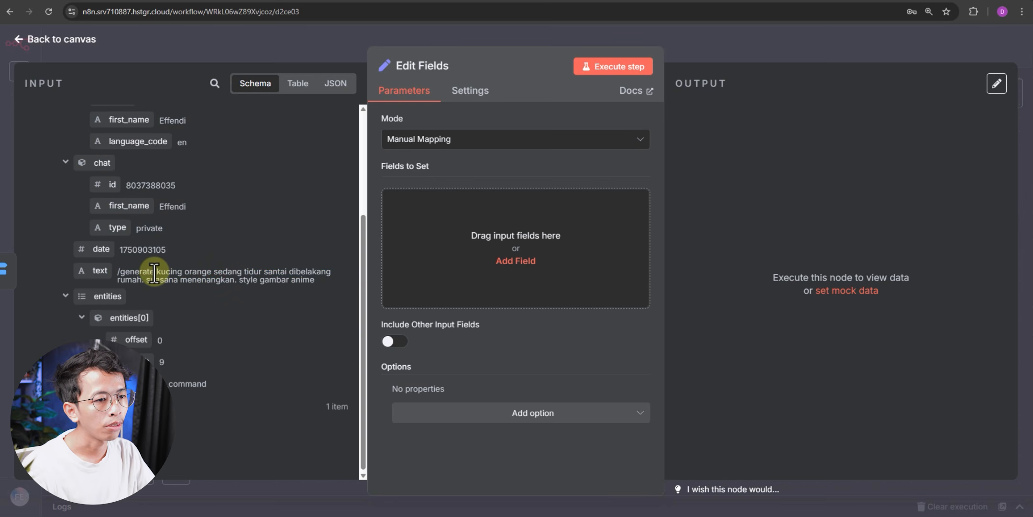
pyautogui.moveTo(155, 272); pyautogui.dragTo(306, 280)
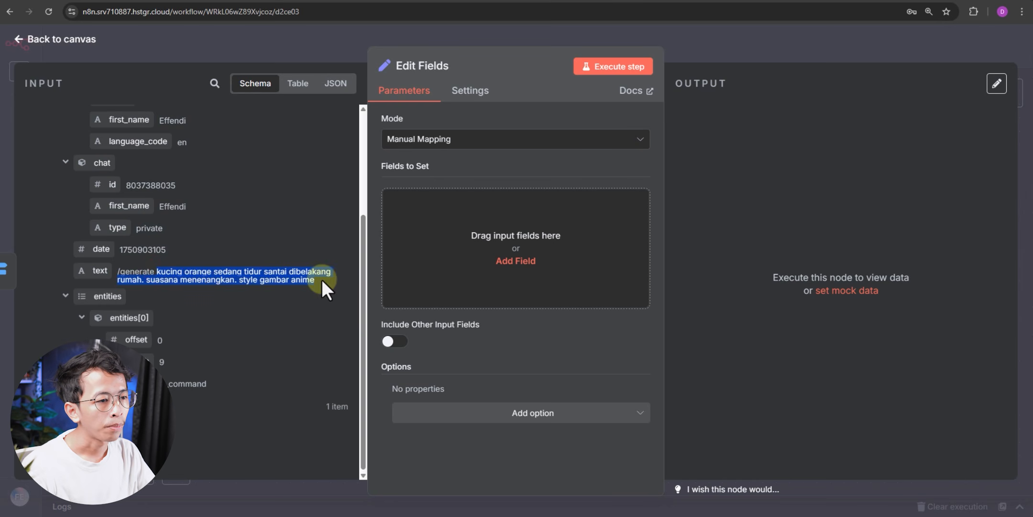
pyautogui.click(152, 270)
pyautogui.moveTo(154, 270); pyautogui.dragTo(123, 275)
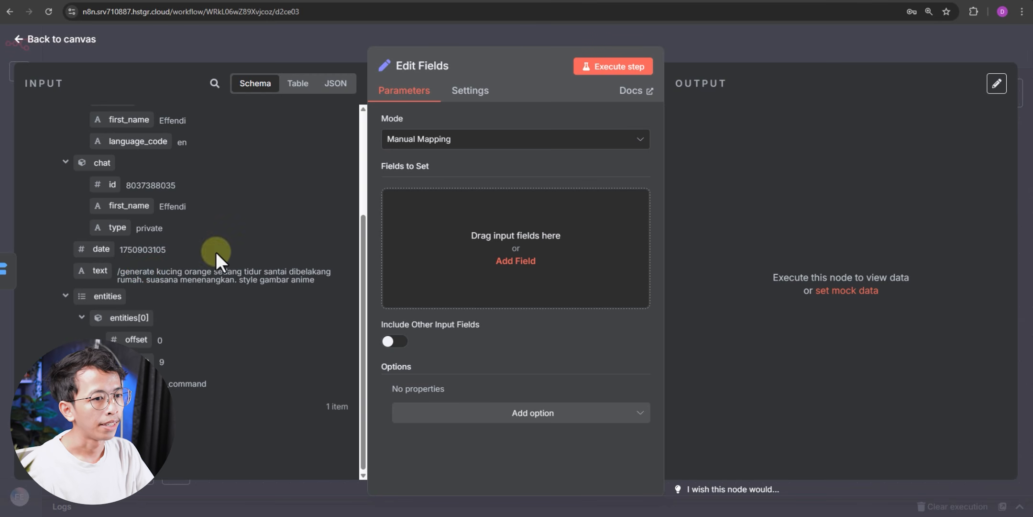
pyautogui.moveTo(99, 270); pyautogui.dragTo(480, 238)
pyautogui.click(474, 205)
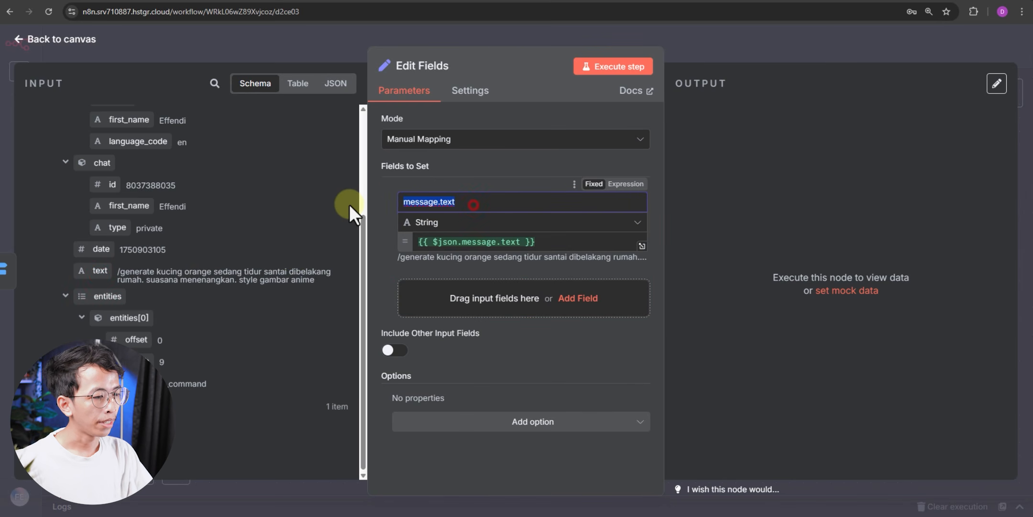
pyautogui.write('prompt')
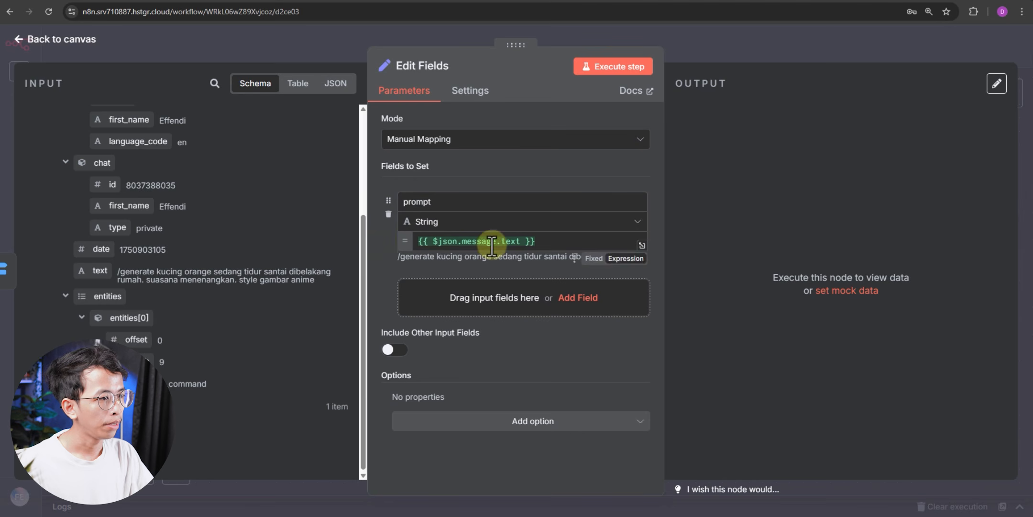
# - Set the prompt field's value to {{ $json.message.text.split(' ').slice(1).join(' ') }} to strip the leading command
pyautogui.click(581, 239)
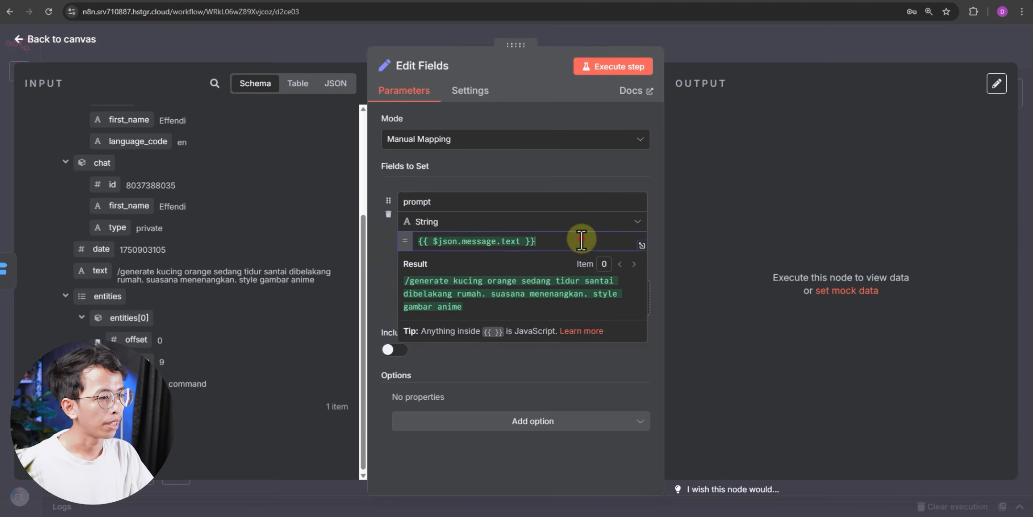
pyautogui.moveTo(406, 282); pyautogui.dragTo(453, 283)
pyautogui.click(454, 283)
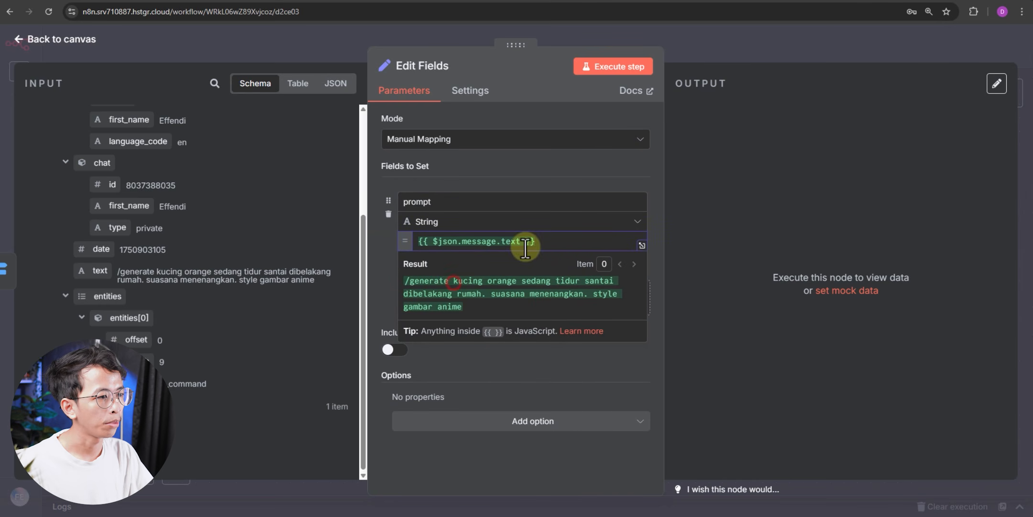
pyautogui.hotkey('ctrl', 'a')
pyautogui.write("{{ $json.message.text.split(' ').slice(1).join(' ') }}")
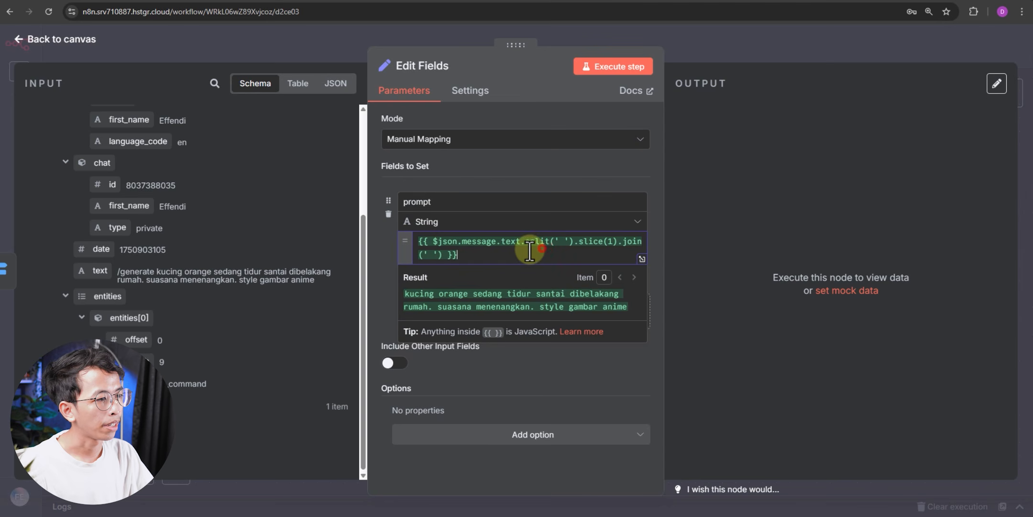
pyautogui.moveTo(524, 241); pyautogui.dragTo(613, 245)
pyautogui.click(506, 252)
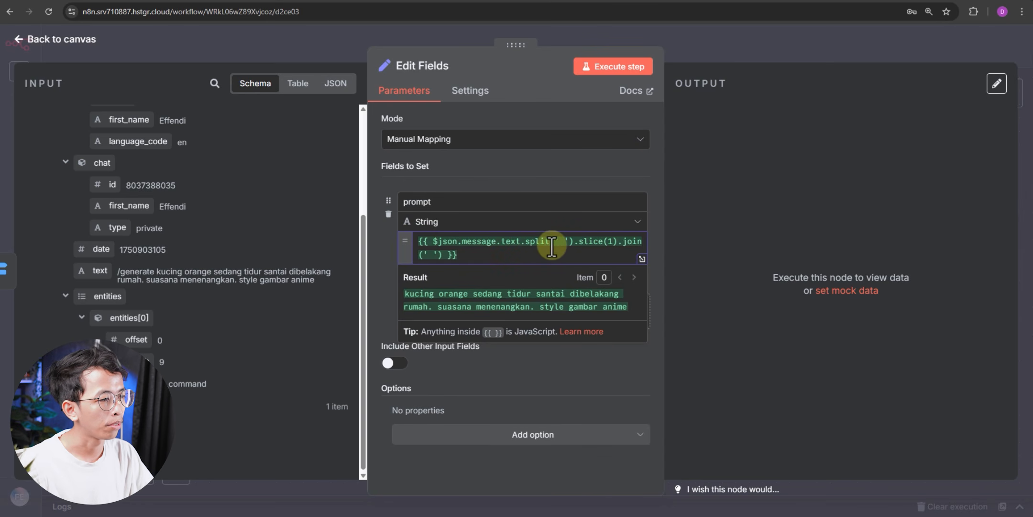
pyautogui.click(408, 269)
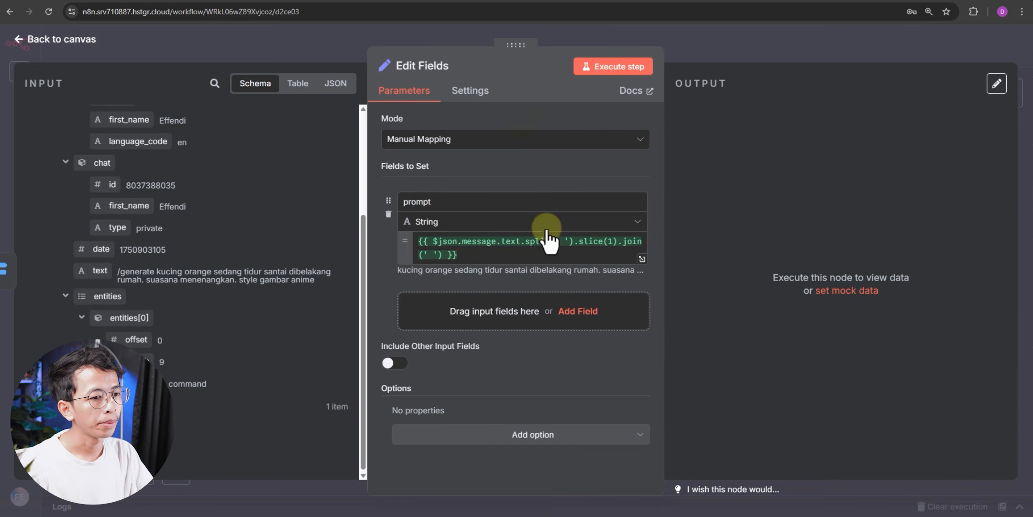
# - Execute the Edit Fields node, check the prompt text in its output, and return to the canvas
pyautogui.click(609, 67)
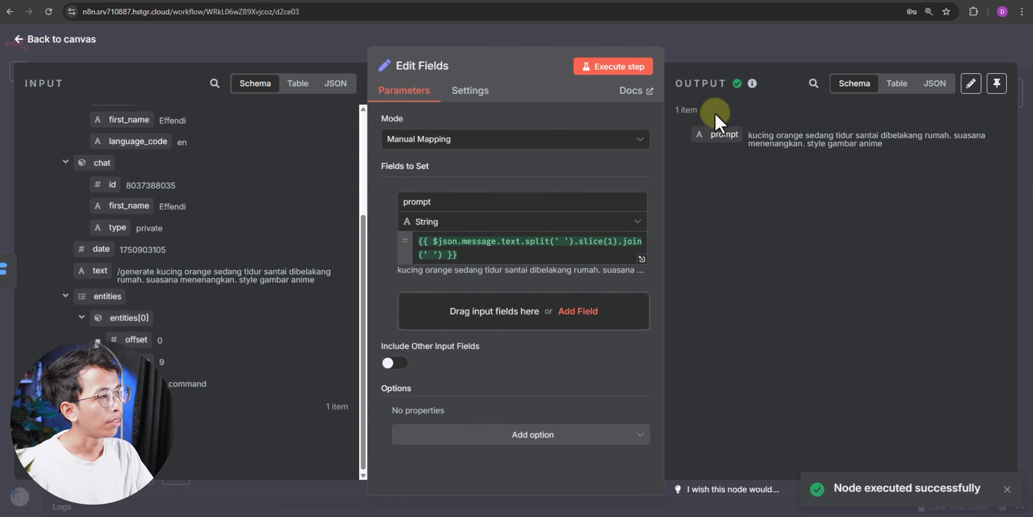
pyautogui.moveTo(749, 138); pyautogui.dragTo(912, 161)
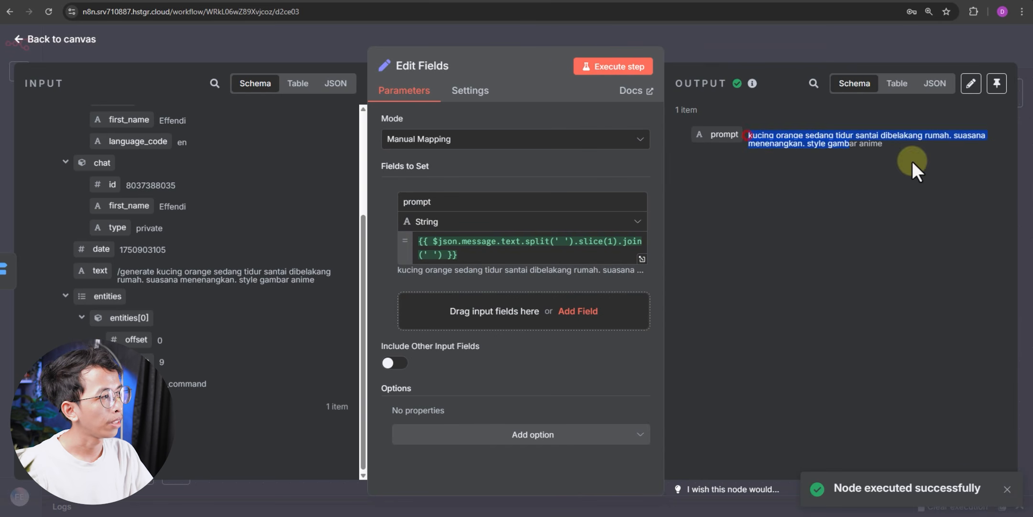
pyautogui.click(771, 144)
pyautogui.press('Escape')
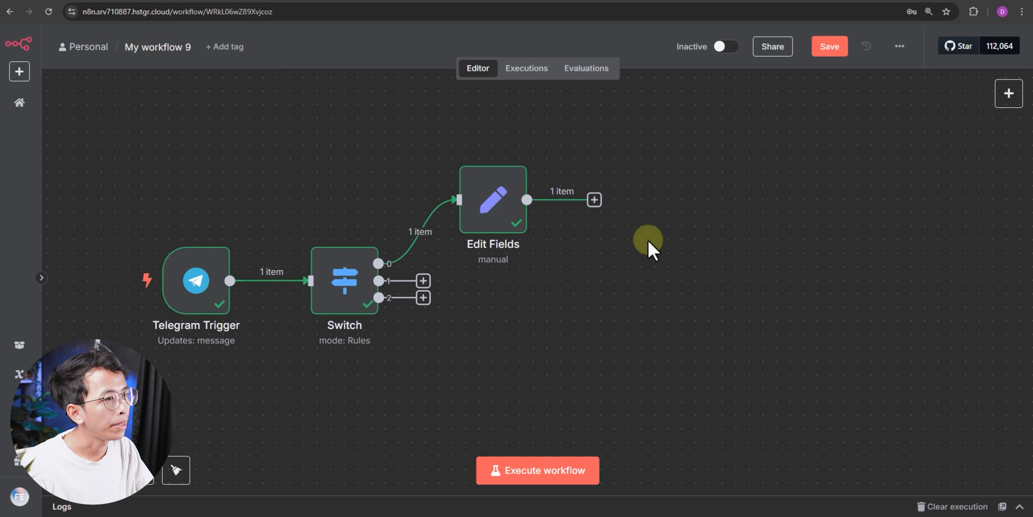
# - Switch to Google AI Studio and compare the available Imagen models with the Gemini image generation model
pyautogui.click(463, 3)
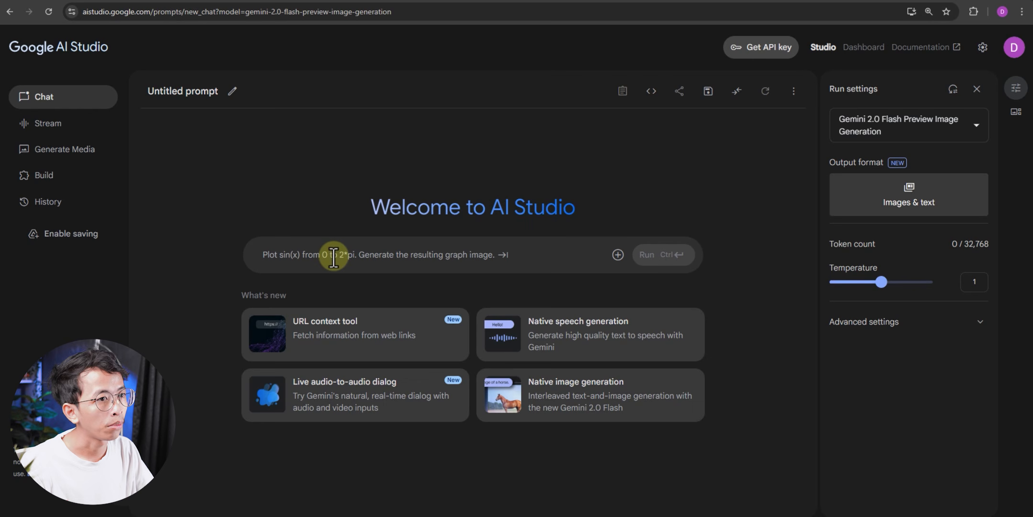
pyautogui.click(86, 150)
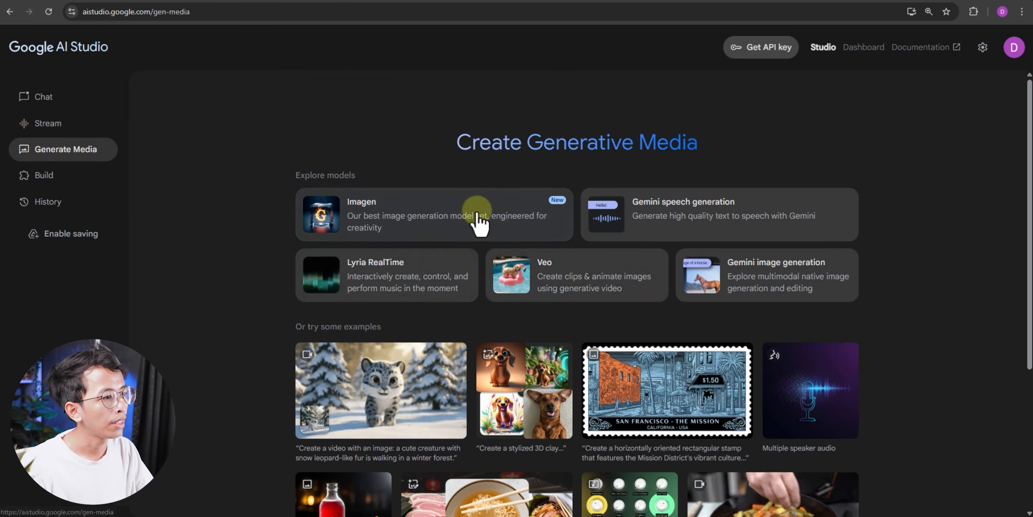
pyautogui.click(781, 283)
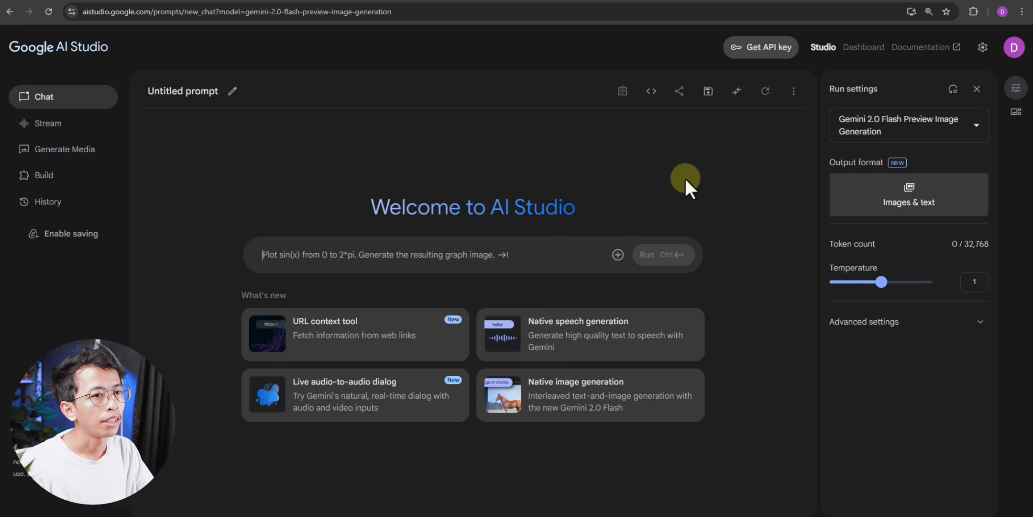
pyautogui.click(52, 151)
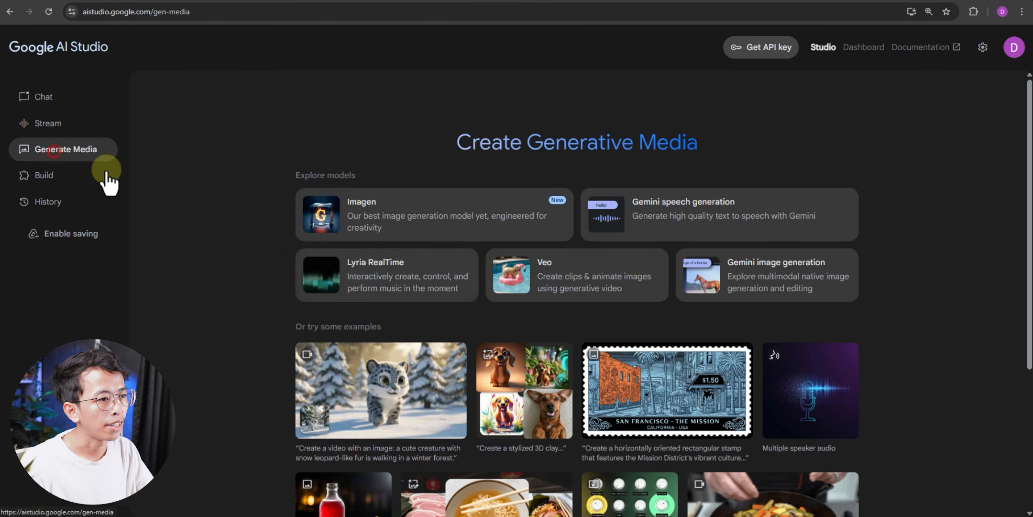
pyautogui.click(383, 228)
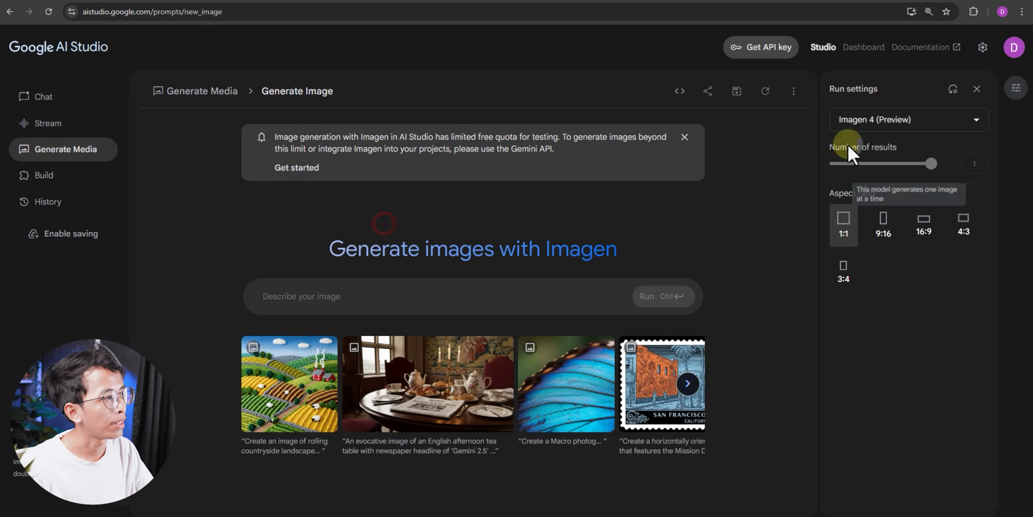
pyautogui.click(880, 119)
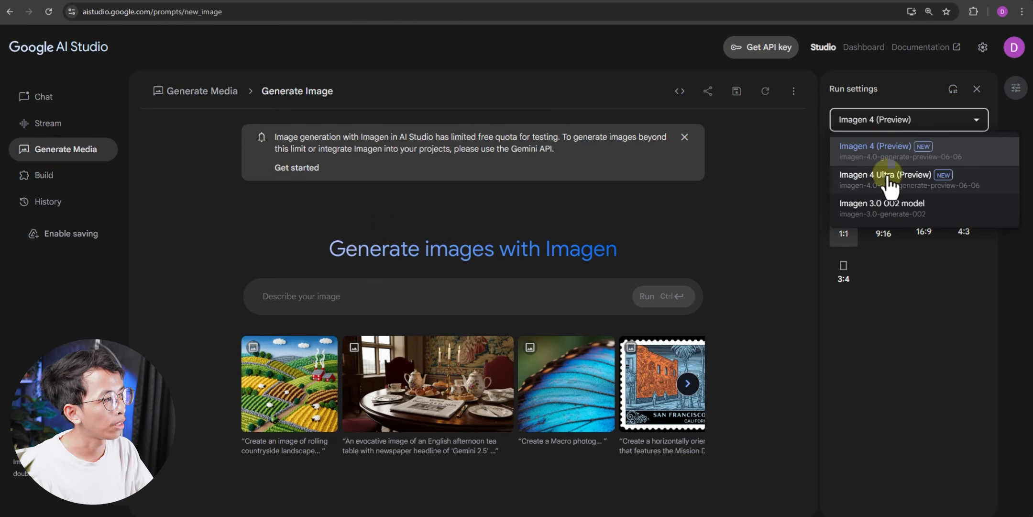
pyautogui.click(737, 215)
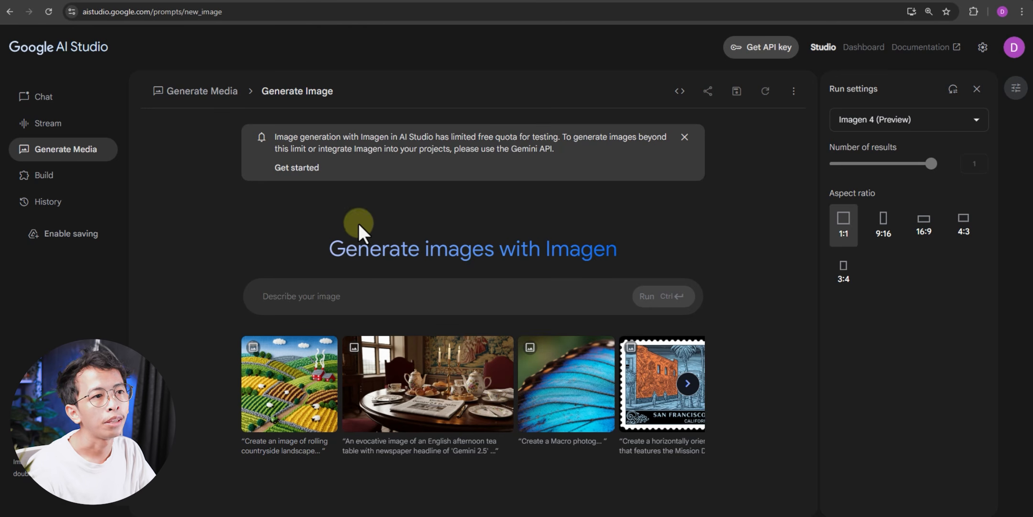
pyautogui.click(230, 91)
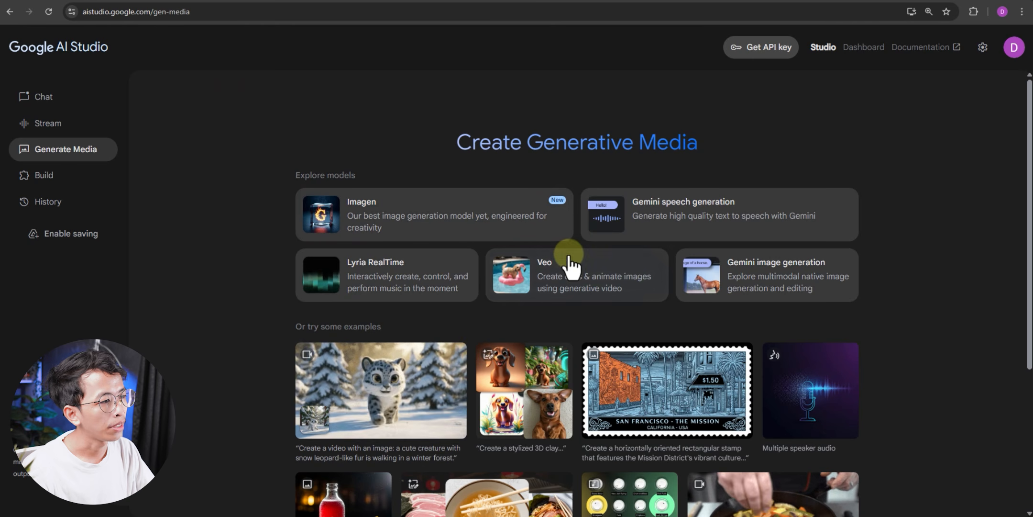
pyautogui.click(771, 283)
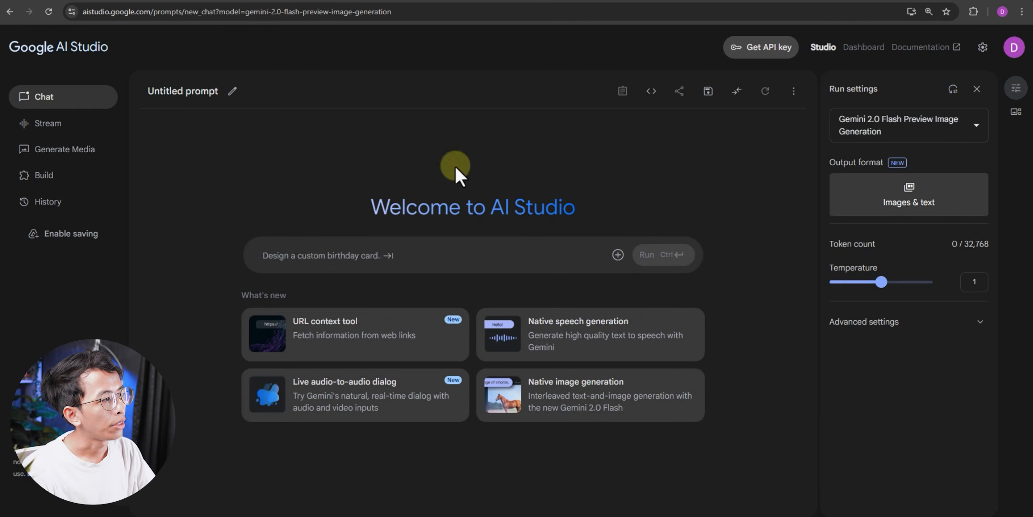
pyautogui.moveTo(871, 144)
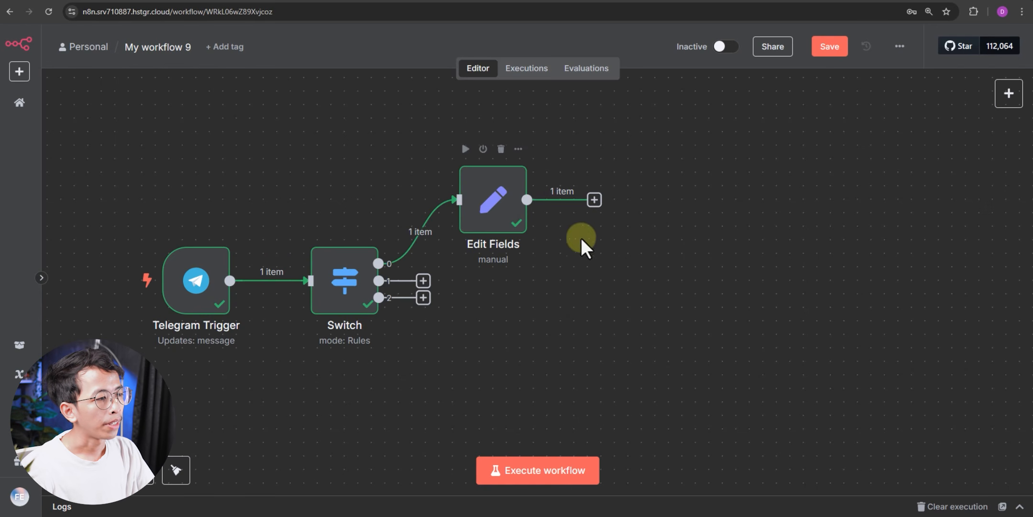
# - Return to the n8n workflow, add an HTTP Request node after Edit Fields, and set its method to POST
pyautogui.moveTo(583, 242); pyautogui.dragTo(484, 248)
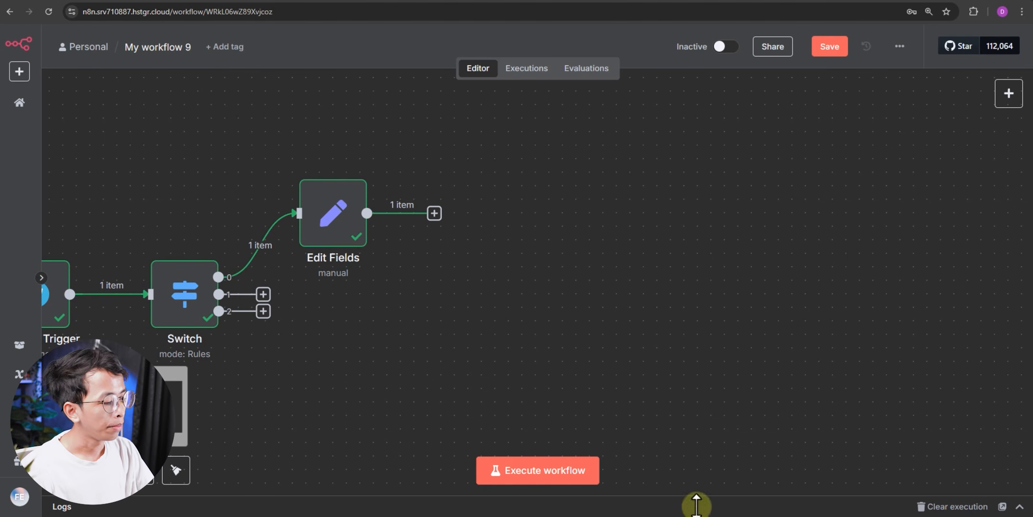
pyautogui.click(434, 213)
pyautogui.write('http')
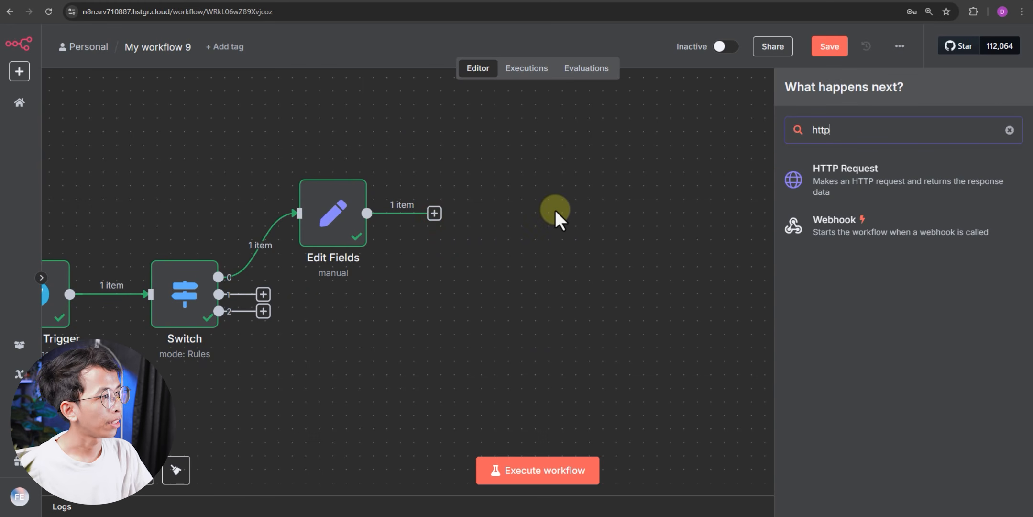
pyautogui.click(847, 177)
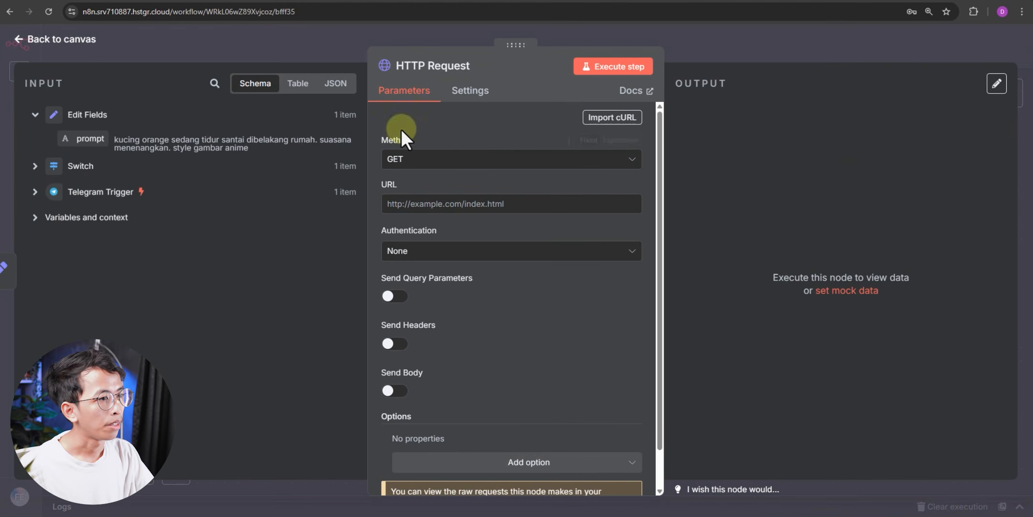
pyautogui.click(423, 165)
pyautogui.click(424, 307)
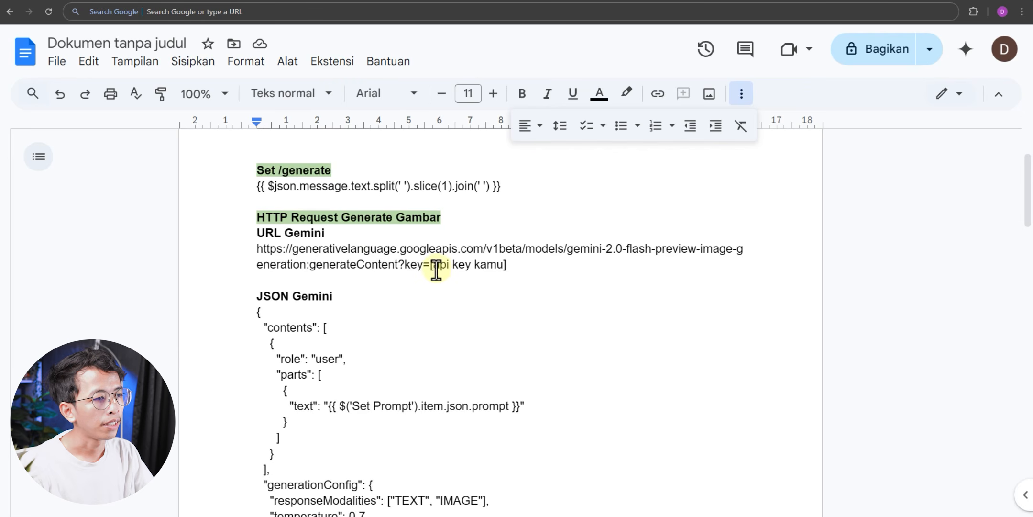
# - Copy the Gemini URL from the project notes in Google Docs into the HTTP Request node's URL
pyautogui.scroll(2, 436, 270)
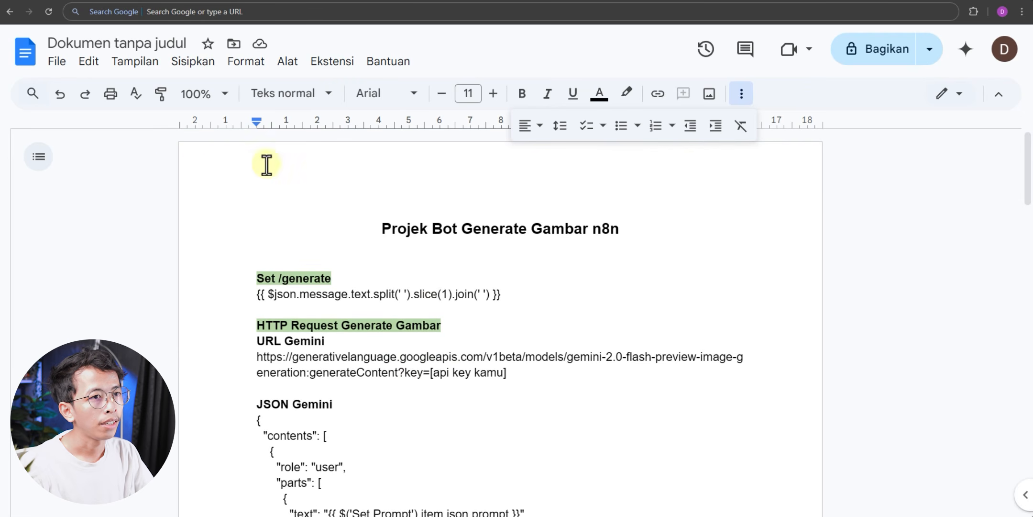
pyautogui.scroll(-1, 421, 273)
pyautogui.scroll(1, 415, 276)
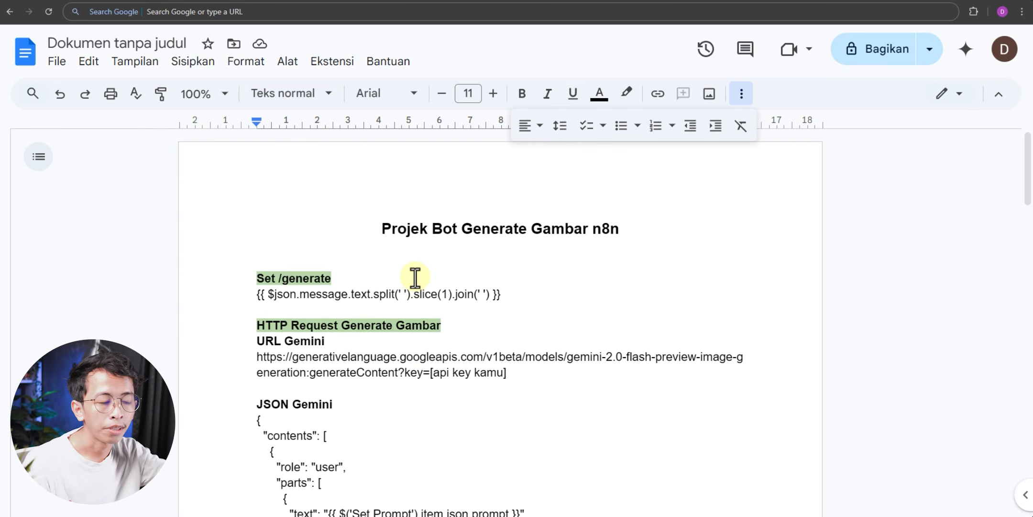
pyautogui.scroll(-2, 415, 277)
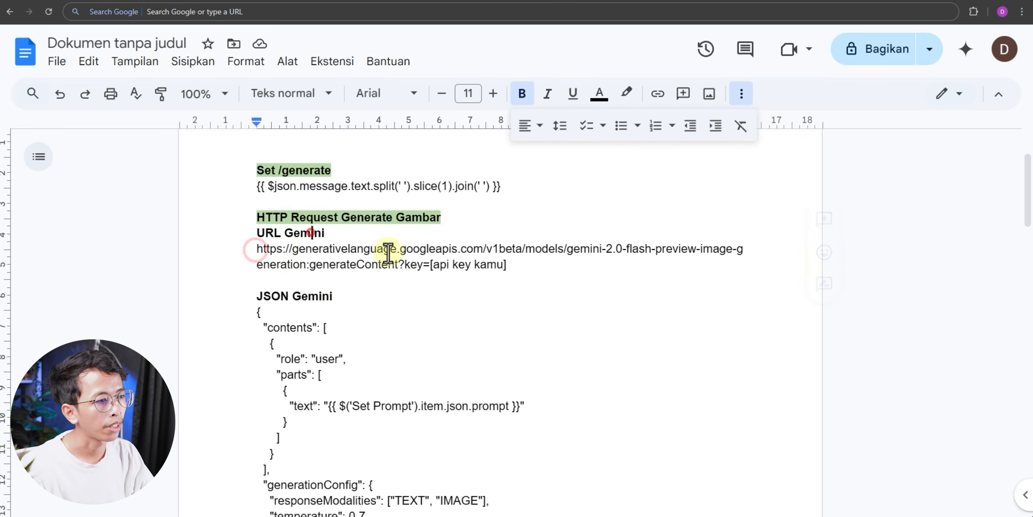
pyautogui.moveTo(508, 265); pyautogui.dragTo(254, 253)
pyautogui.hotkey('ctrl', 'c')
pyautogui.click(212, 1)
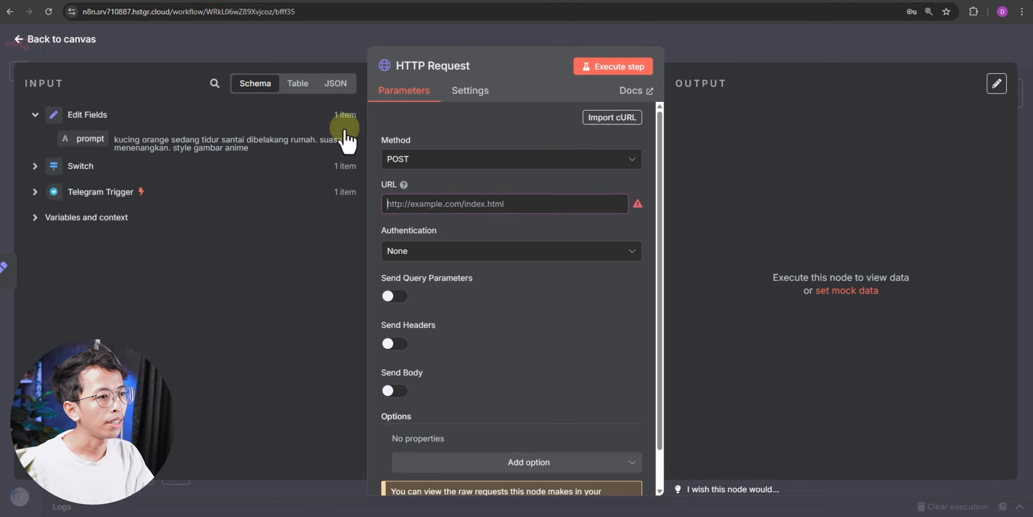
pyautogui.hotkey('ctrl', 'v')
# - Replace the [api key kamu] placeholder in the request URL with the API key copied from Google AI Studio
pyautogui.click(636, 208)
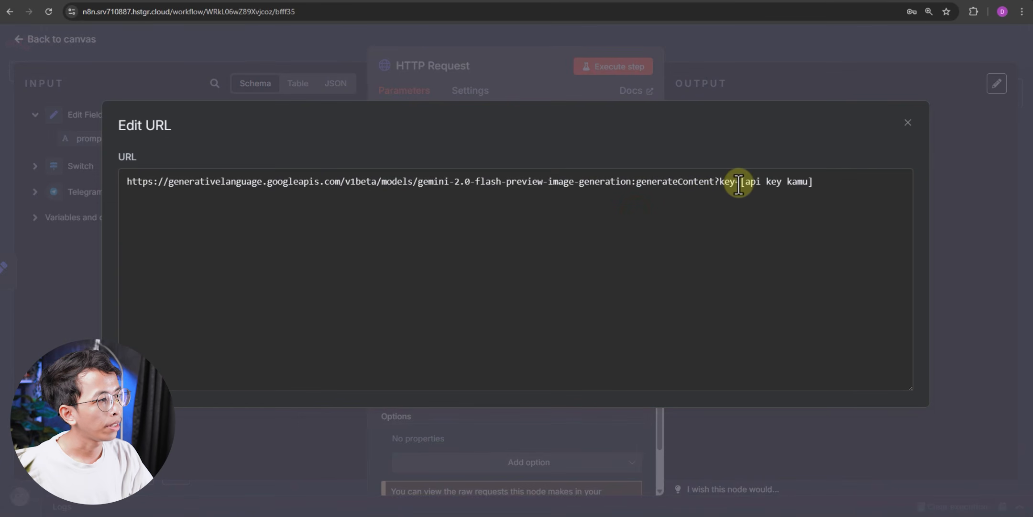
pyautogui.moveTo(741, 182); pyautogui.dragTo(861, 180)
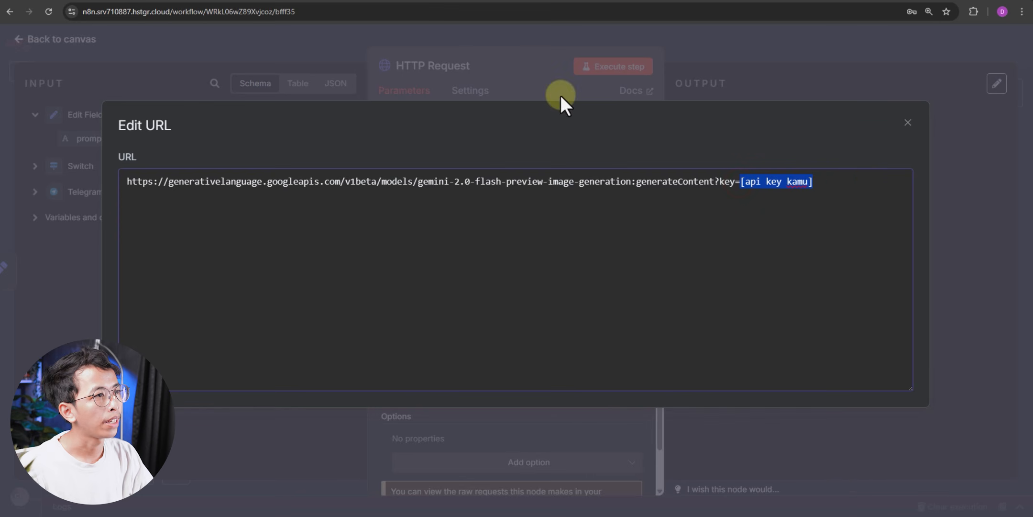
pyautogui.click(457, 2)
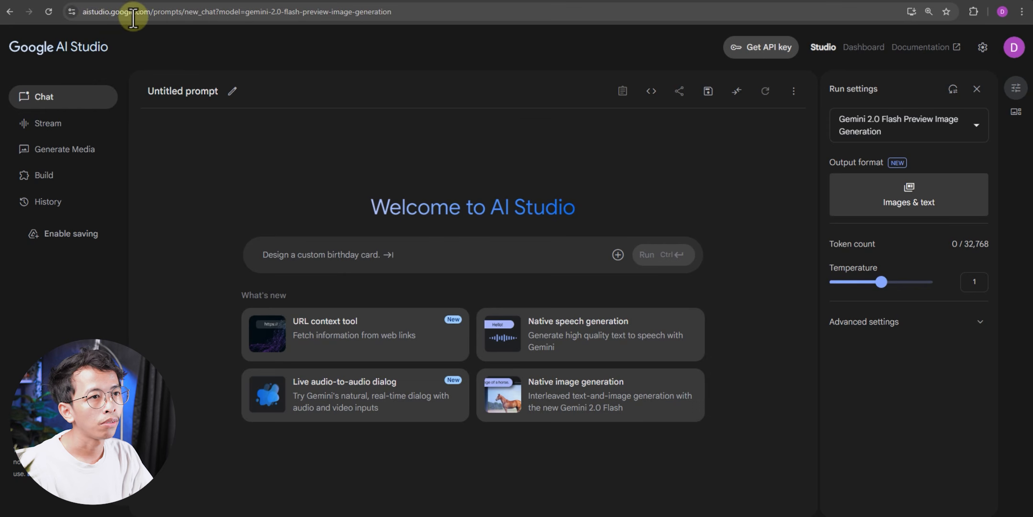
pyautogui.click(764, 53)
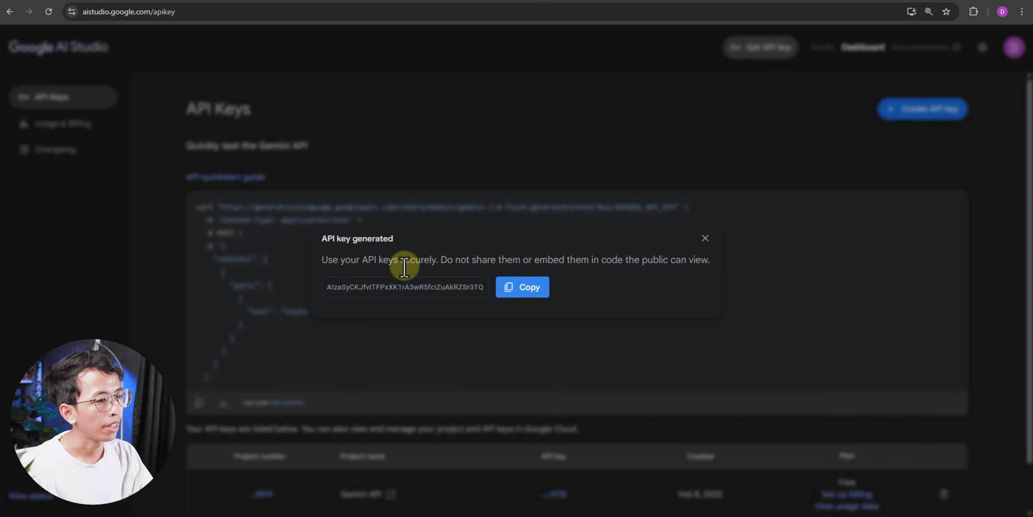
pyautogui.click(512, 288)
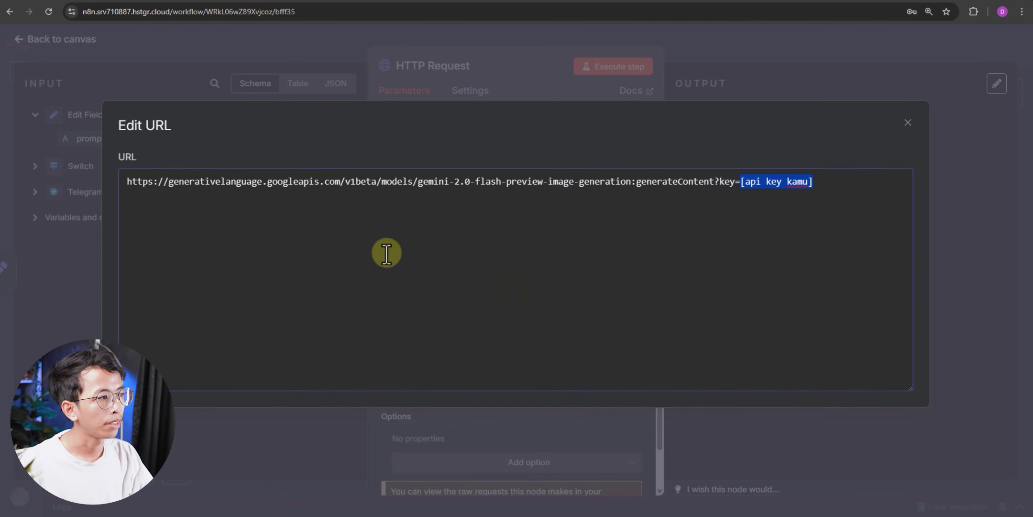
pyautogui.hotkey('ctrl', 'v')
pyautogui.click(826, 86)
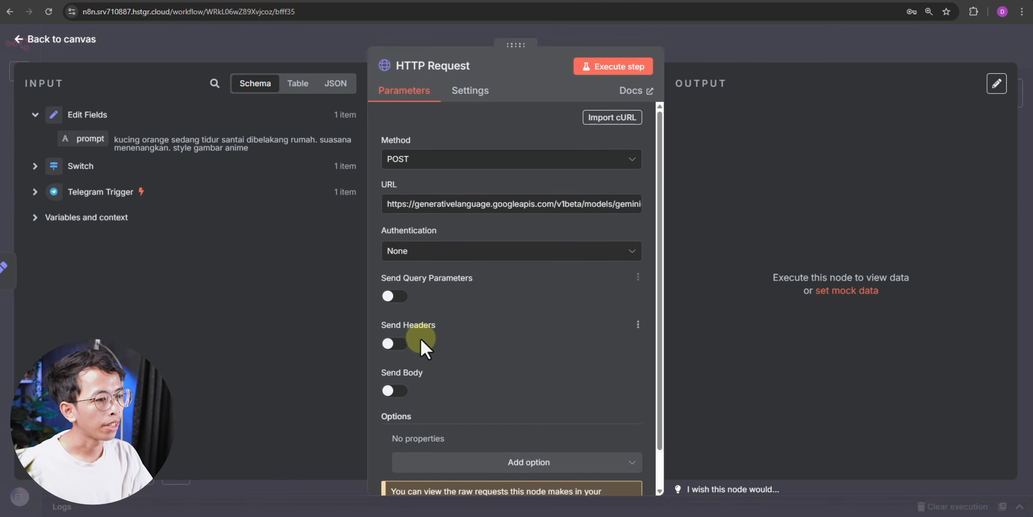
# - Enable sending headers and add a Content-Type header with the value application/json
pyautogui.click(394, 344)
pyautogui.scroll(-3, 373, 316)
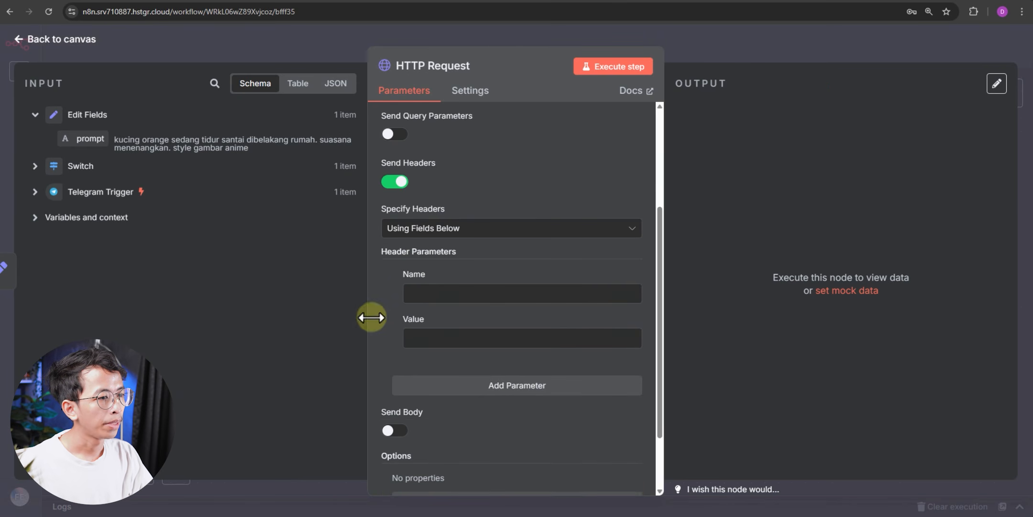
pyautogui.hotkey('ctrl', 'v')
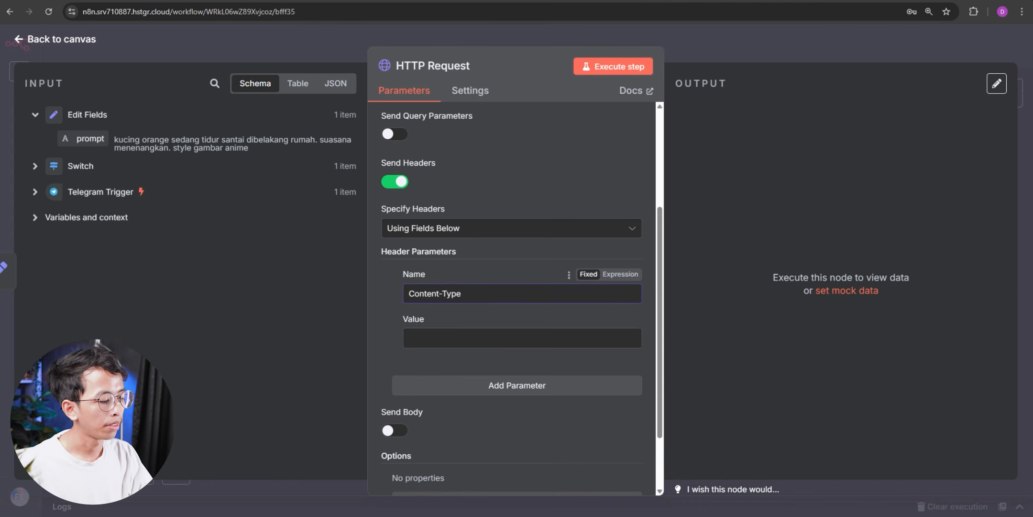
pyautogui.click(448, 344)
pyautogui.hotkey('ctrl', 'v')
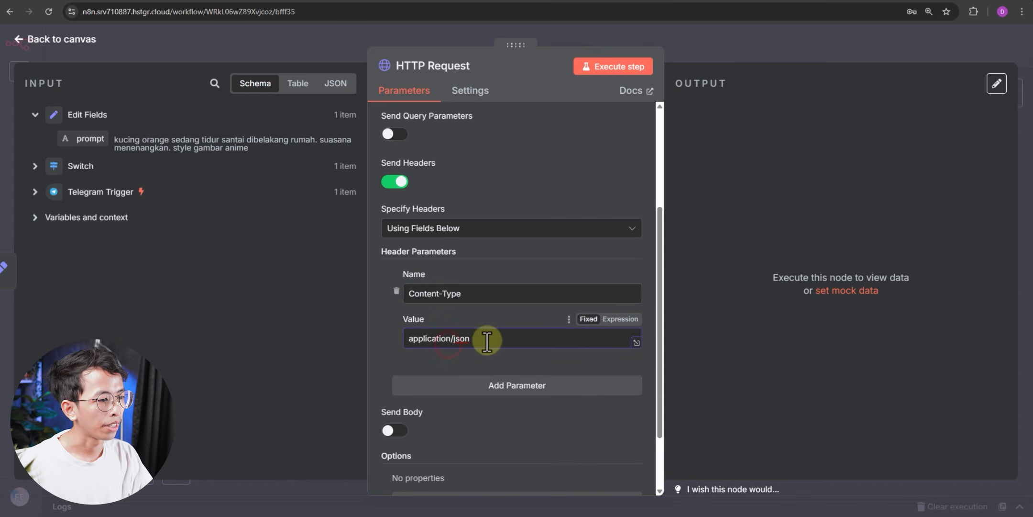
# - Enable sending a body with JSON as the content type and specify it using JSON
pyautogui.scroll(-1, 420, 352)
pyautogui.scroll(-1, 378, 366)
pyautogui.click(390, 354)
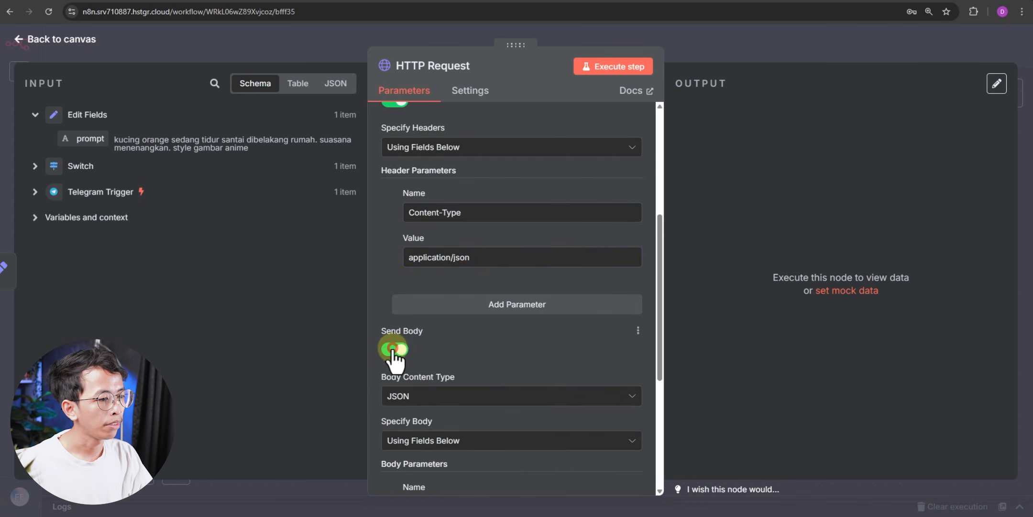
pyautogui.scroll(-1, 391, 356)
pyautogui.click(416, 354)
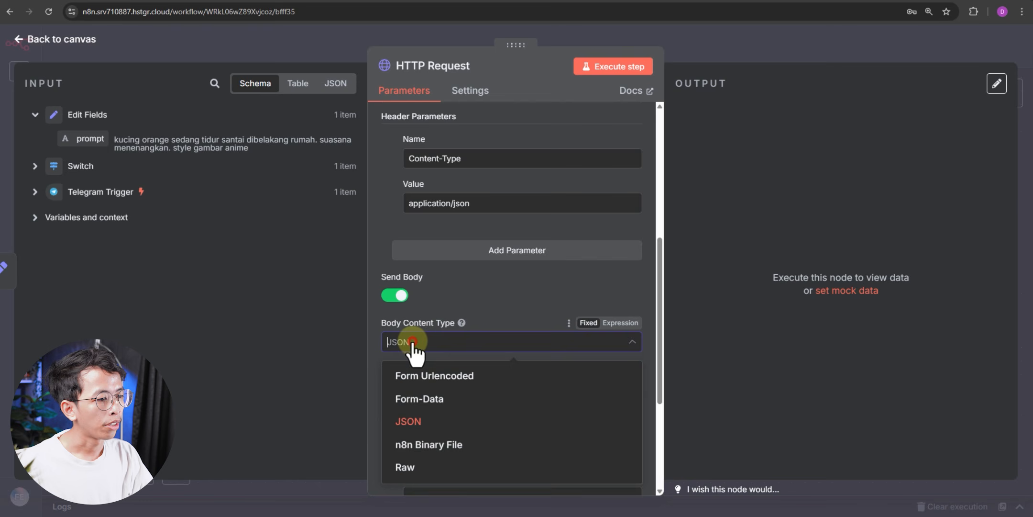
pyautogui.click(427, 424)
pyautogui.click(400, 388)
pyautogui.click(402, 388)
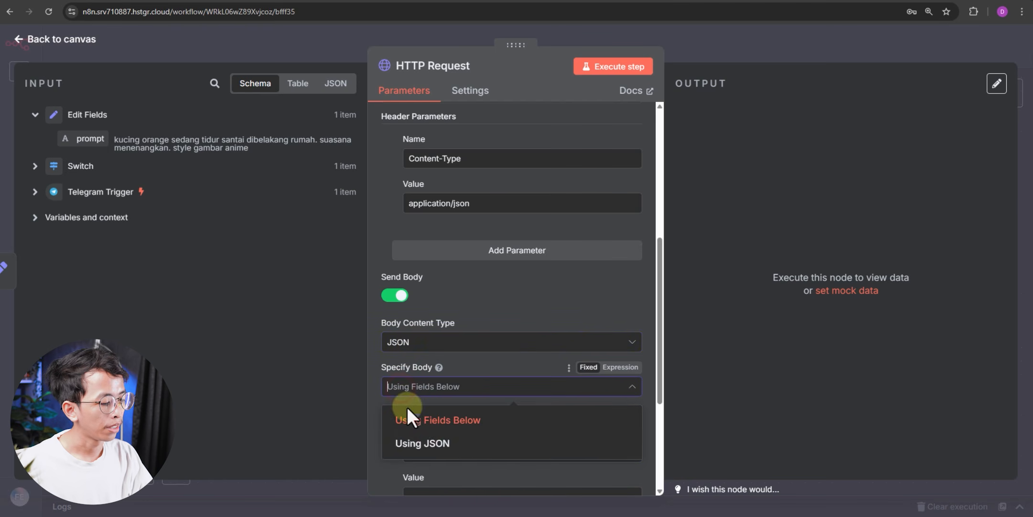
pyautogui.click(427, 450)
# - Copy the JSON Gemini block from the Google Docs notes into the HTTP Request node's JSON body
pyautogui.scroll(-2, 375, 369)
pyautogui.click(429, 345)
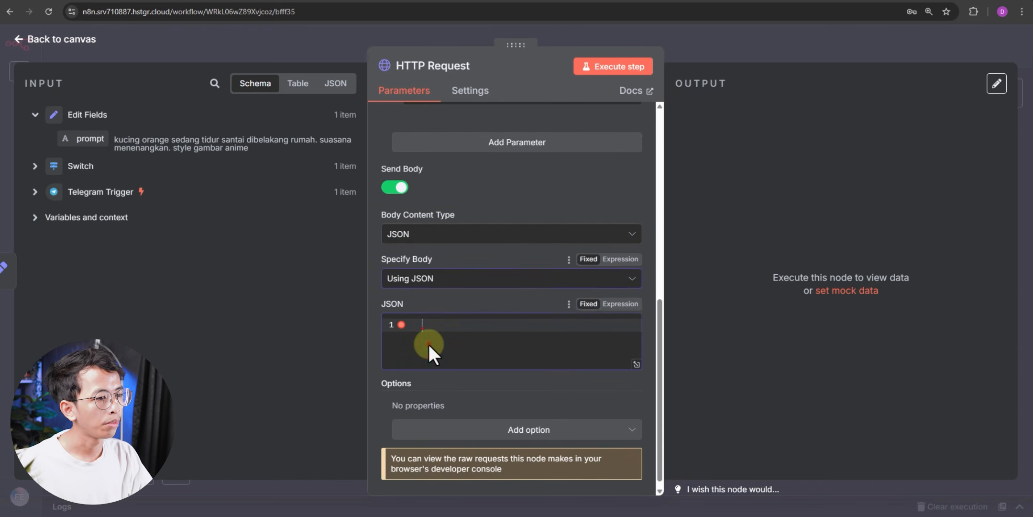
pyautogui.click(326, 4)
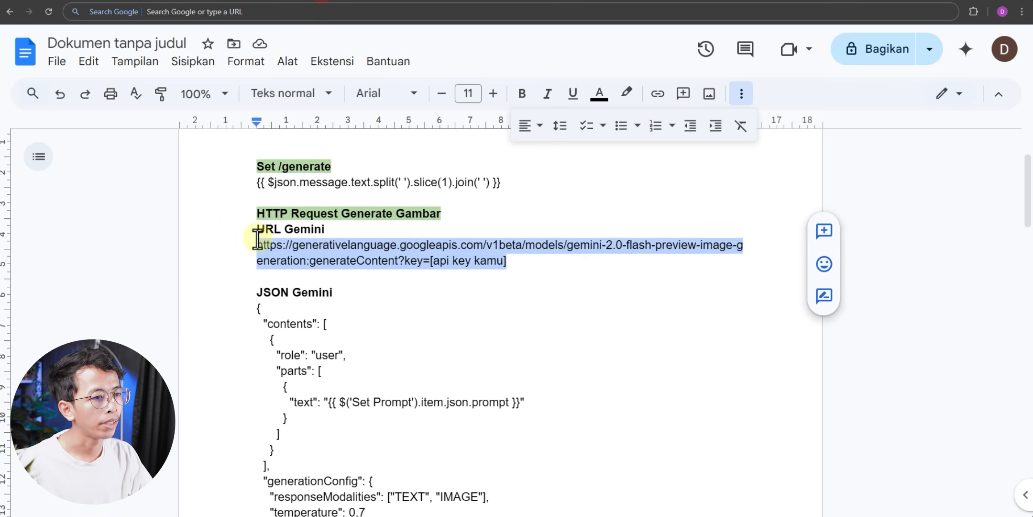
pyautogui.scroll(-2, 258, 238)
pyautogui.moveTo(257, 204); pyautogui.dragTo(300, 442)
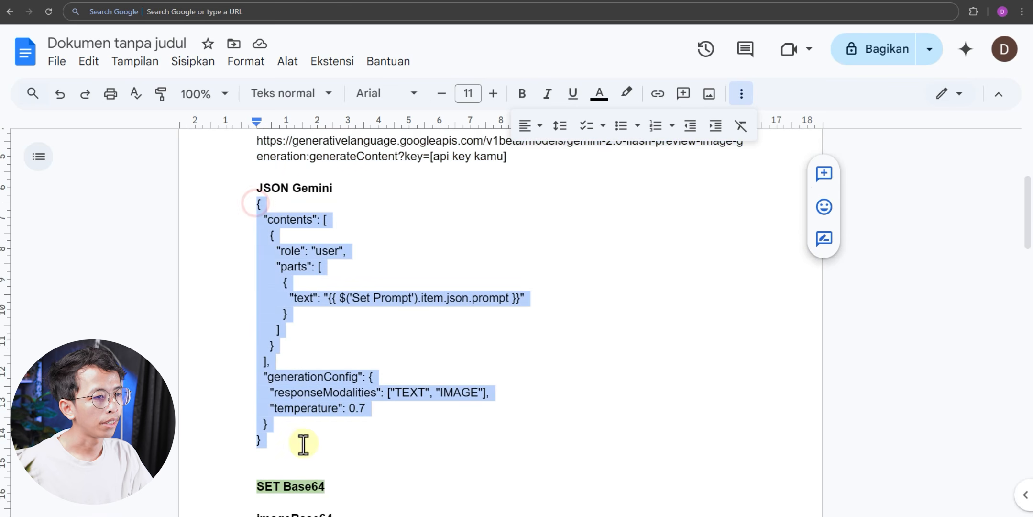
pyautogui.click(276, 4)
pyautogui.click(447, 345)
pyautogui.hotkey('ctrl', 'v')
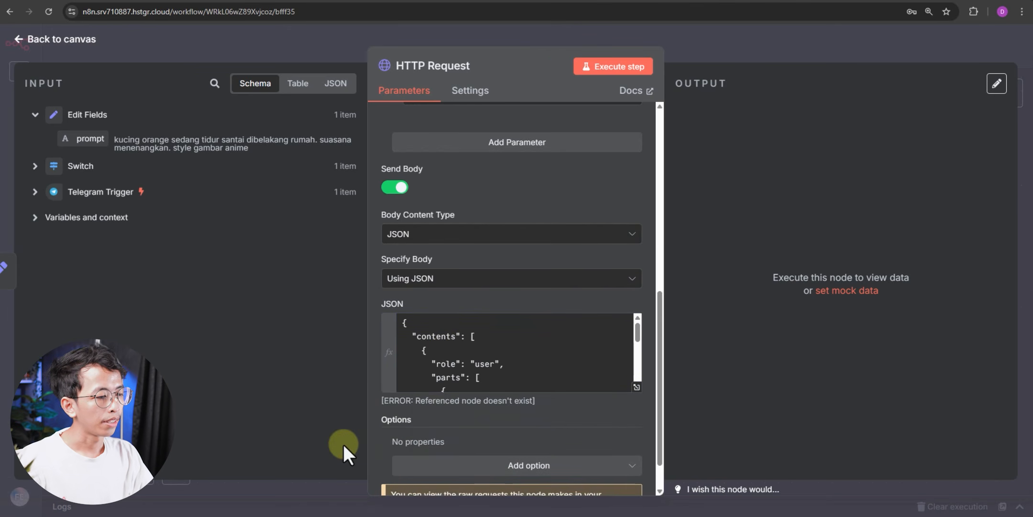
# - Add the Response option to the HTTP Request node and set its response format to JSON
pyautogui.click(515, 463)
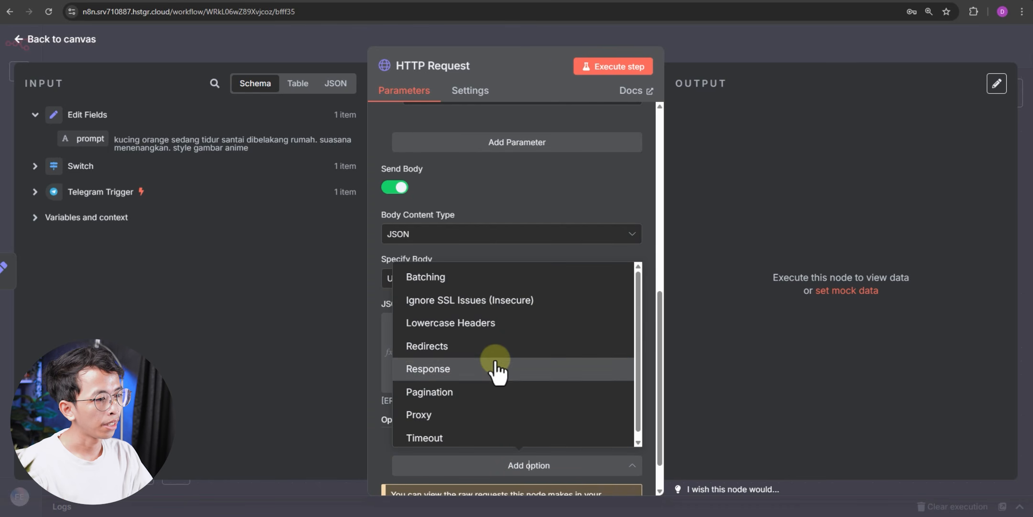
pyautogui.click(476, 366)
pyautogui.scroll(-5, 502, 358)
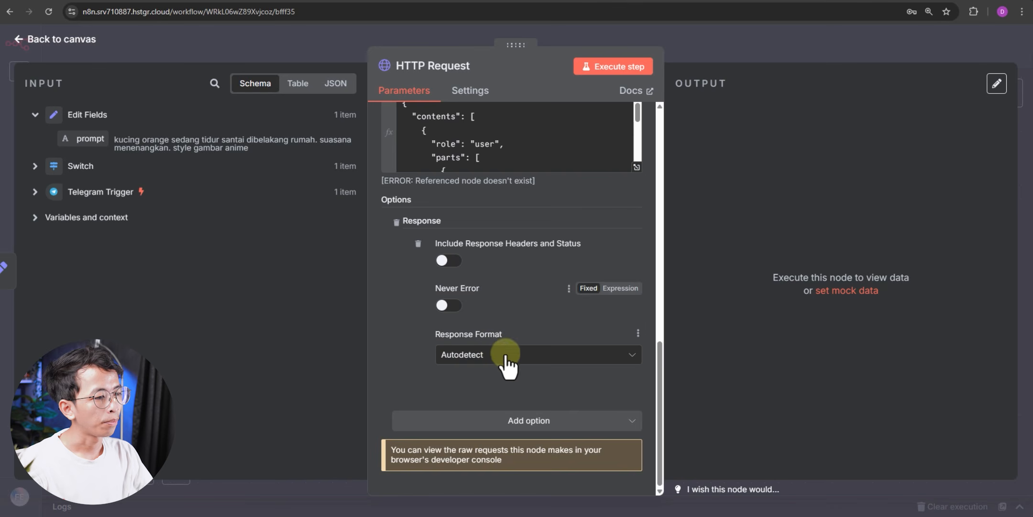
pyautogui.click(503, 361)
pyautogui.click(504, 362)
pyautogui.click(503, 363)
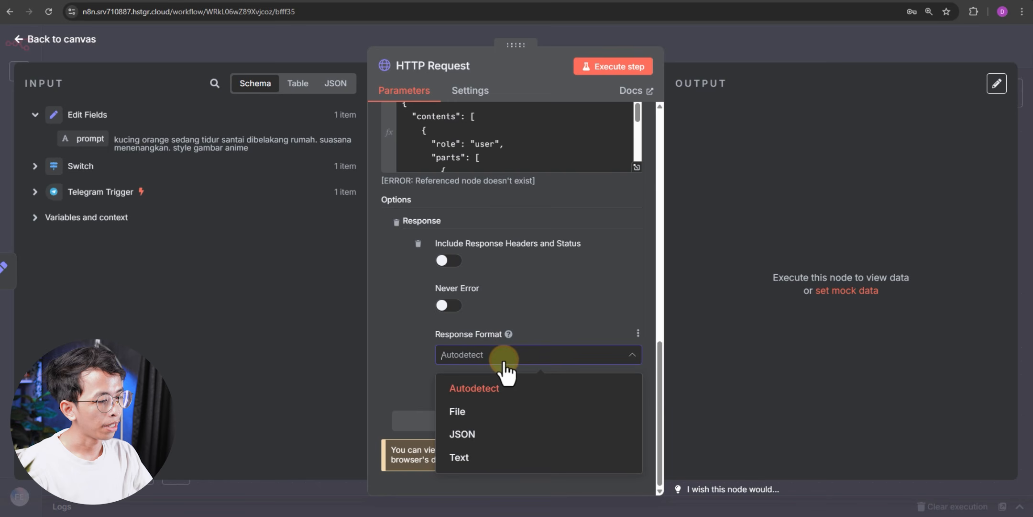
pyautogui.click(492, 434)
pyautogui.scroll(3, 386, 288)
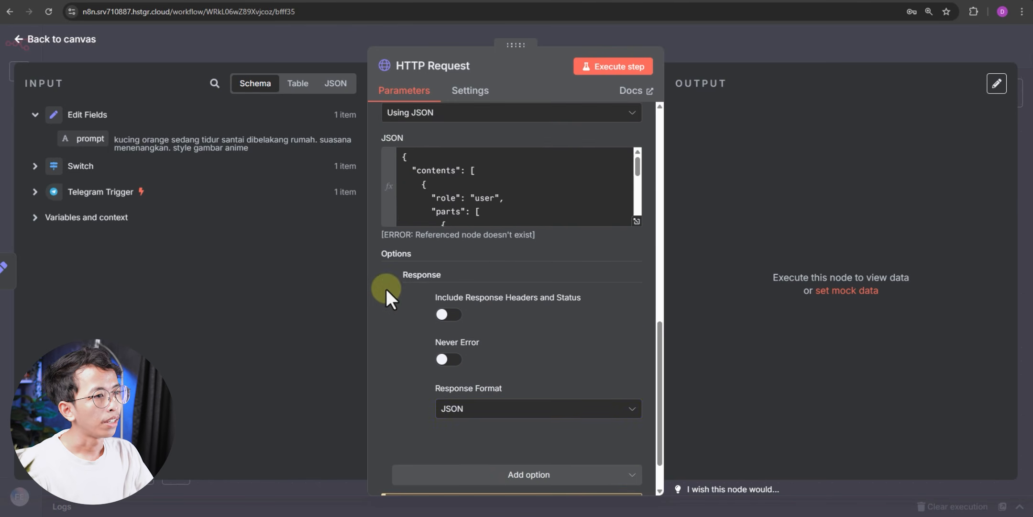
pyautogui.scroll(-1, 389, 307)
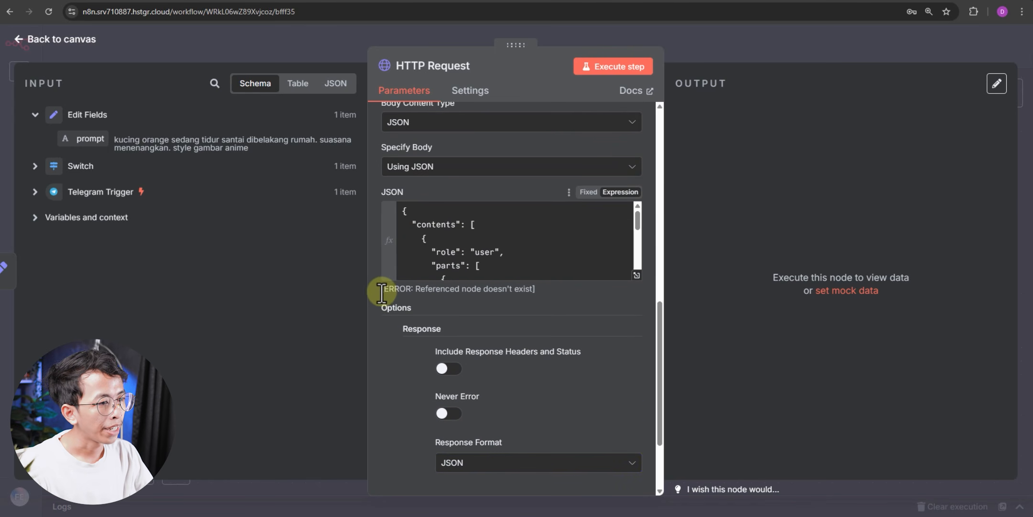
# - Replace the Set Prompt reference in the JSON body's text value with the prompt field from Edit Fields, {{ $json.prompt }}
pyautogui.moveTo(383, 290); pyautogui.dragTo(481, 293)
pyautogui.click(493, 294)
pyautogui.click(545, 238)
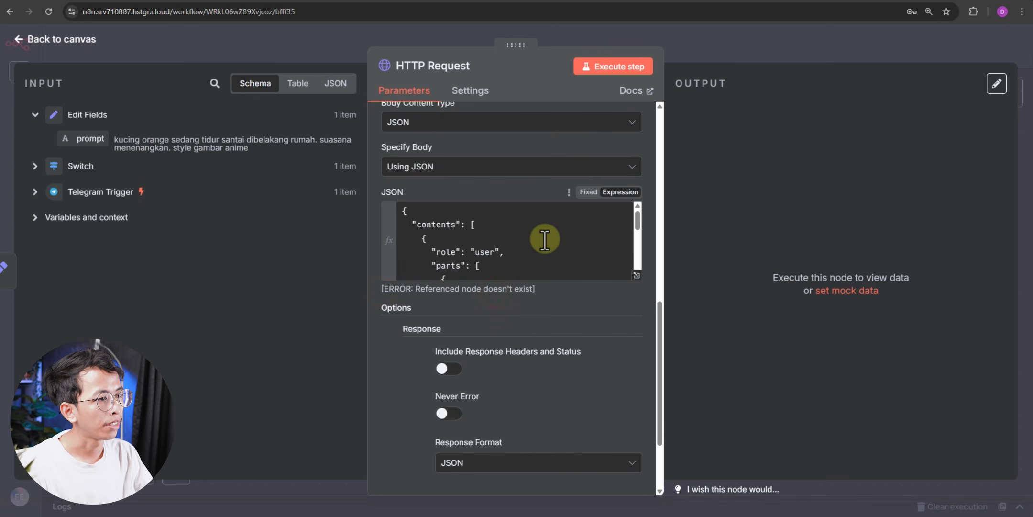
pyautogui.click(637, 275)
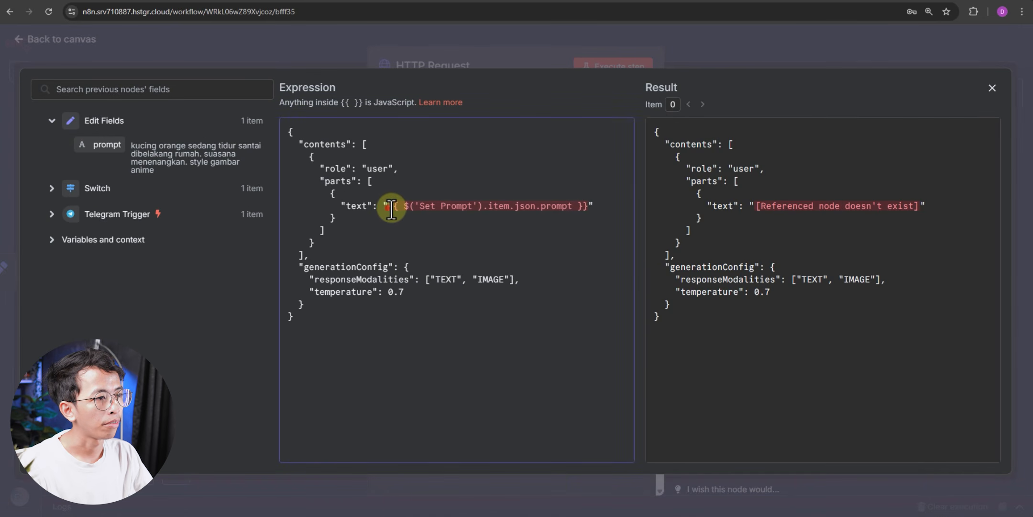
pyautogui.moveTo(391, 209); pyautogui.dragTo(584, 209)
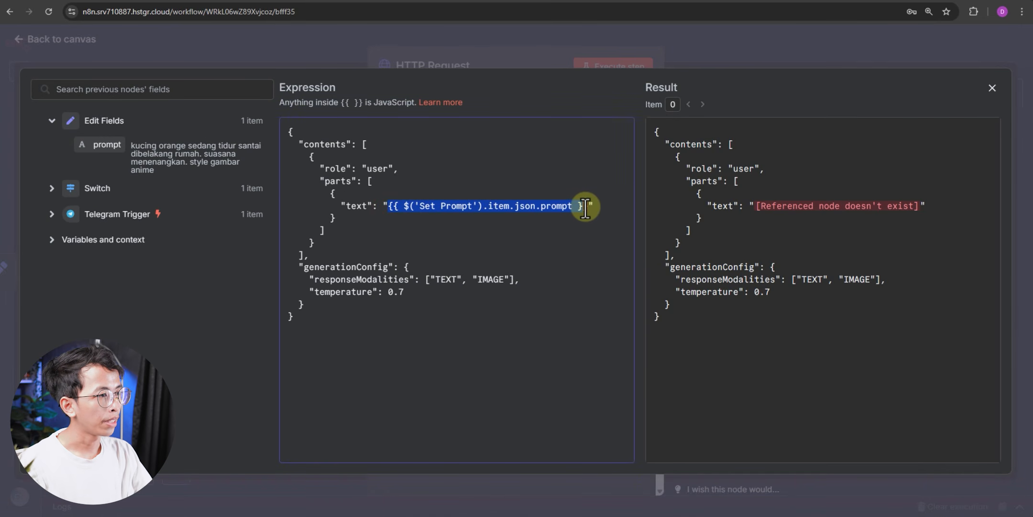
pyautogui.press('BackSpace')
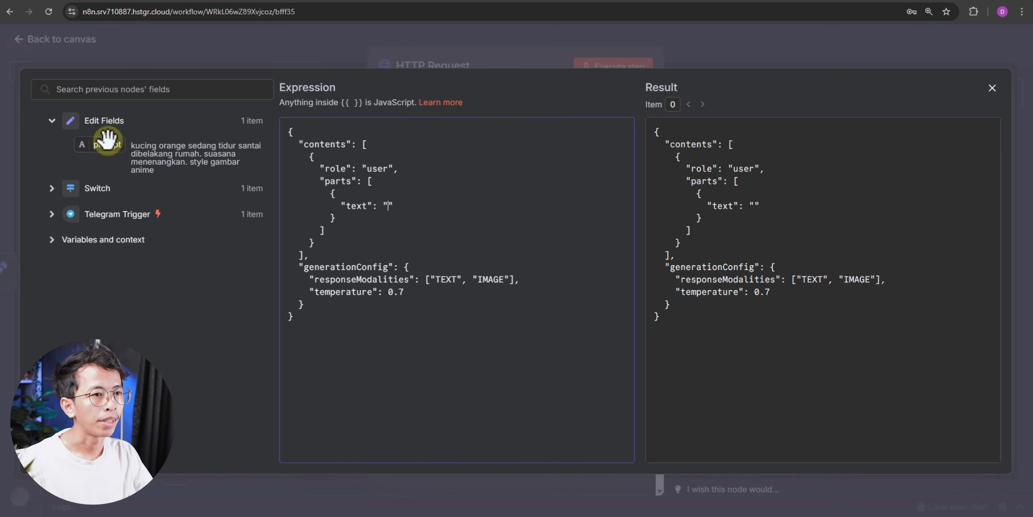
pyautogui.moveTo(103, 146); pyautogui.dragTo(390, 213)
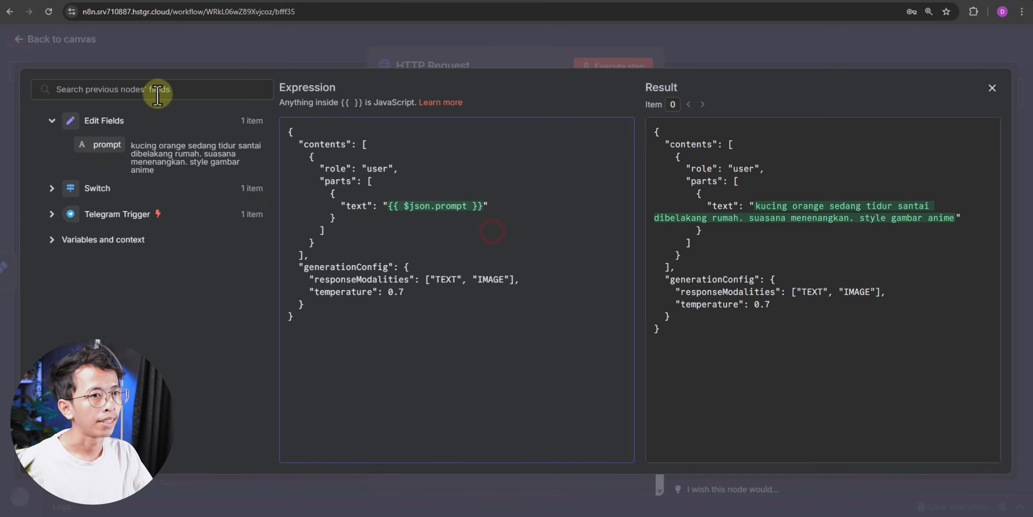
pyautogui.click(106, 50)
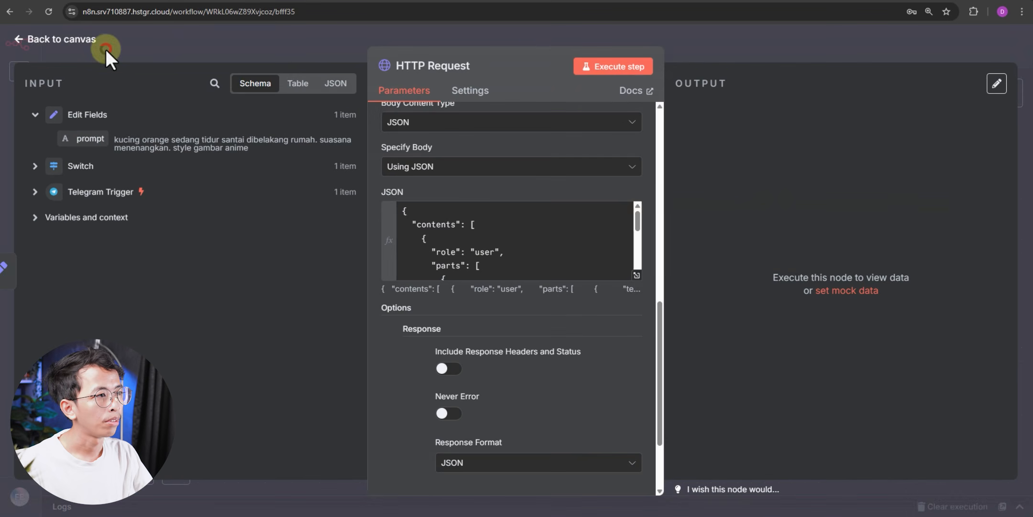
# - Execute the HTTP Request node, examine the inlineData data string in its output, and return to the canvas
pyautogui.click(603, 69)
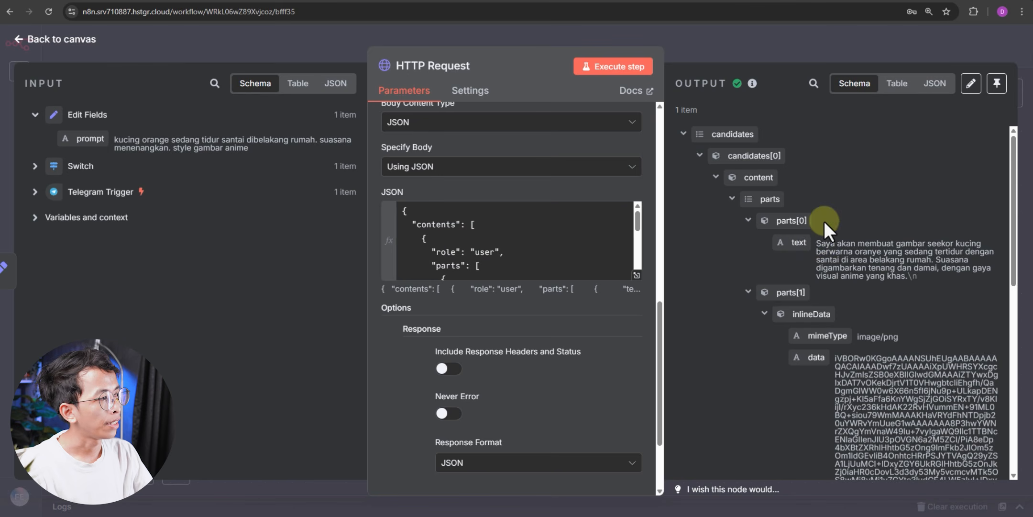
pyautogui.scroll(-3, 824, 221)
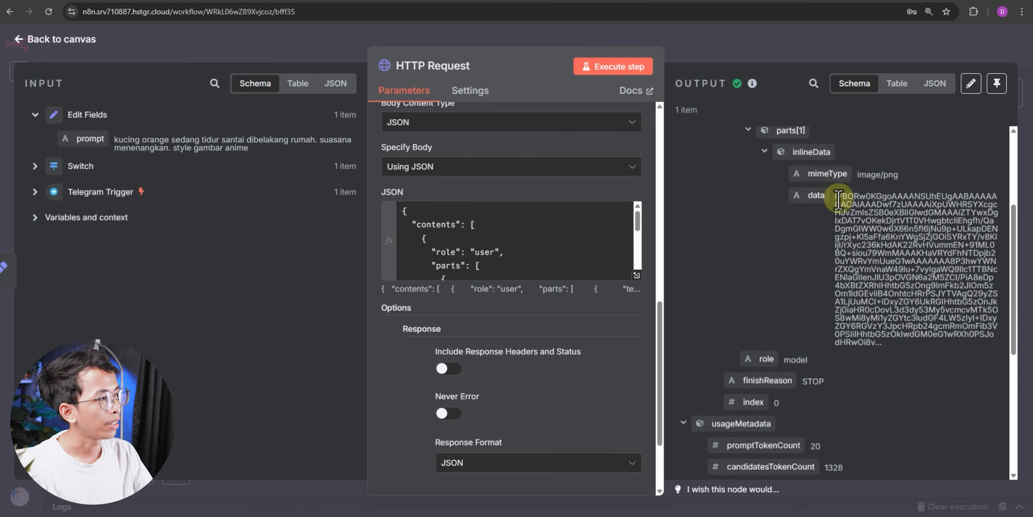
pyautogui.moveTo(838, 200); pyautogui.dragTo(890, 335)
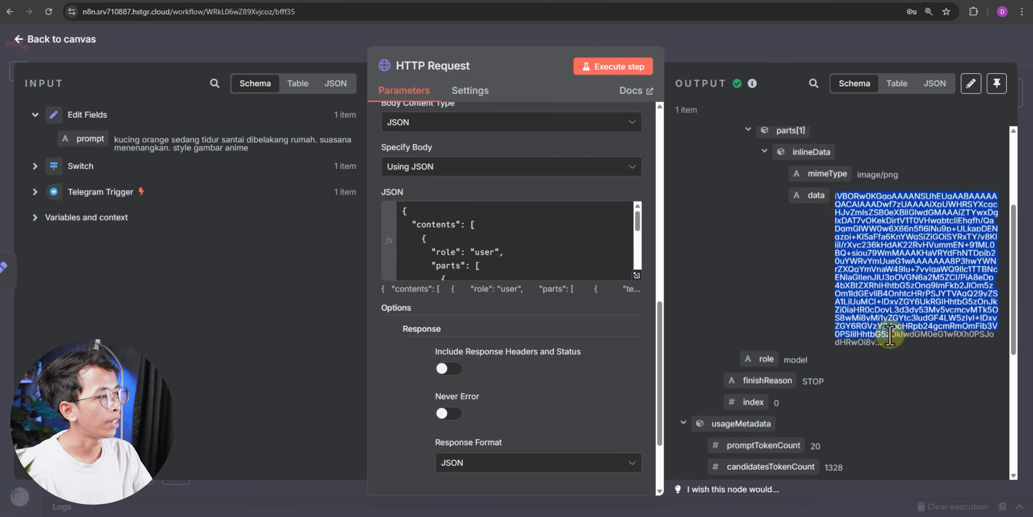
pyautogui.click(890, 335)
pyautogui.moveTo(835, 193); pyautogui.dragTo(908, 344)
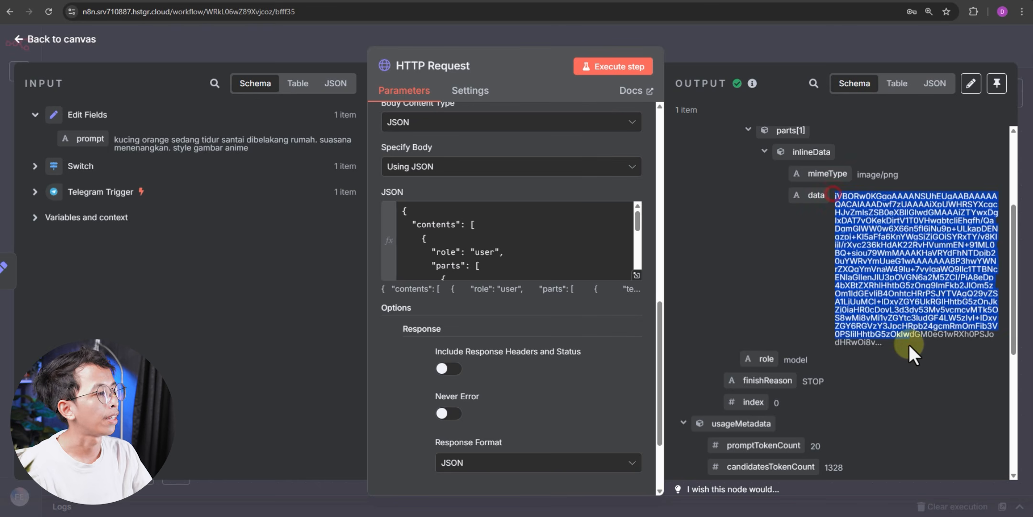
pyautogui.click(908, 344)
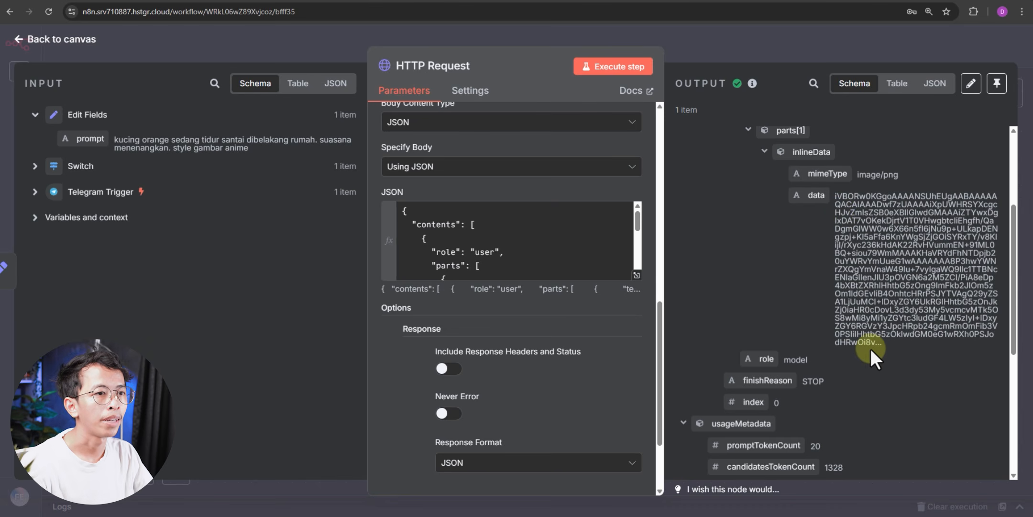
pyautogui.click(79, 40)
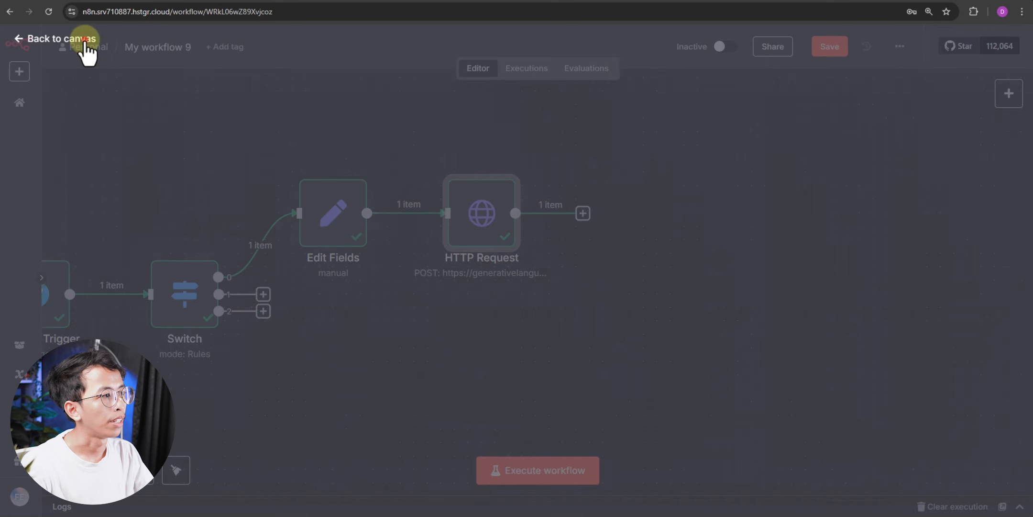
# - Add an Edit Fields (Set) node after the HTTP Request node
pyautogui.moveTo(626, 226); pyautogui.dragTo(591, 223)
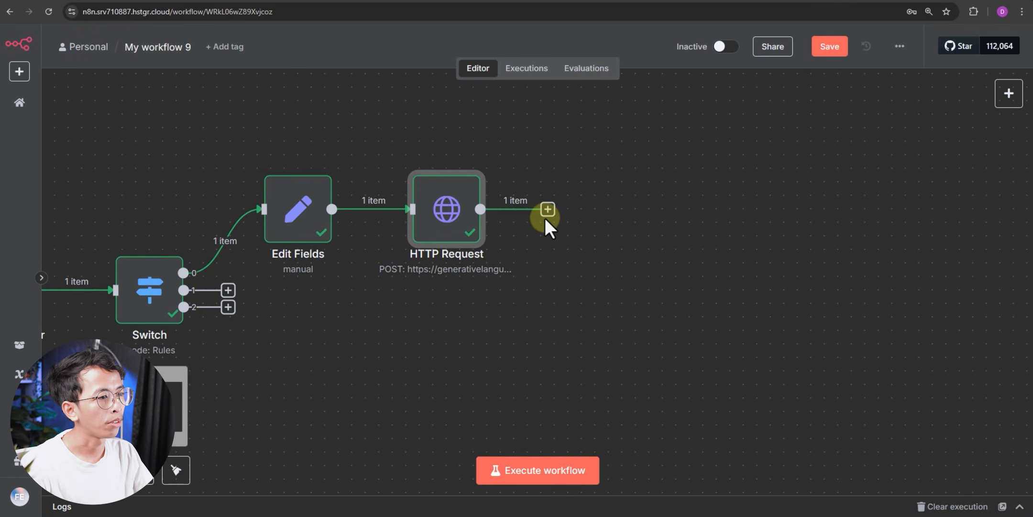
pyautogui.click(548, 209)
pyautogui.write('set')
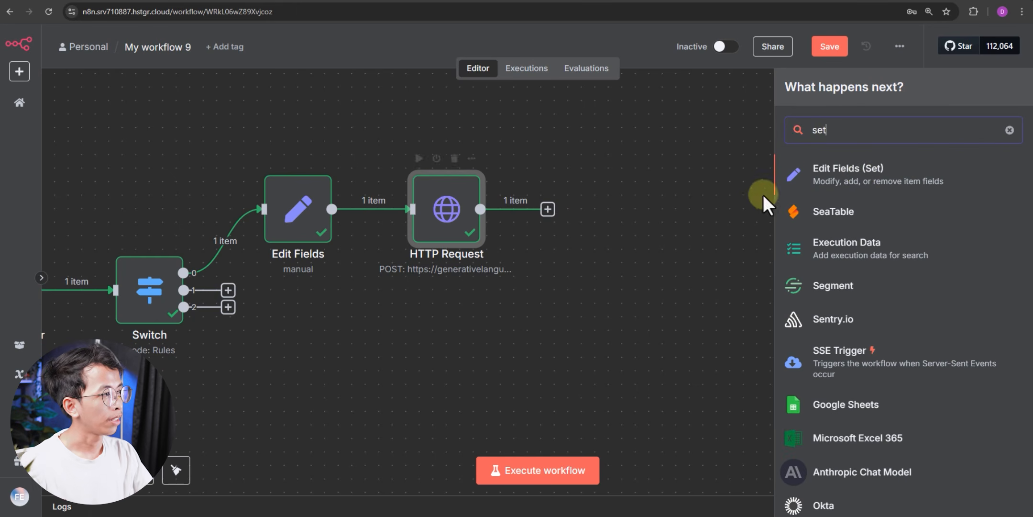
pyautogui.click(865, 181)
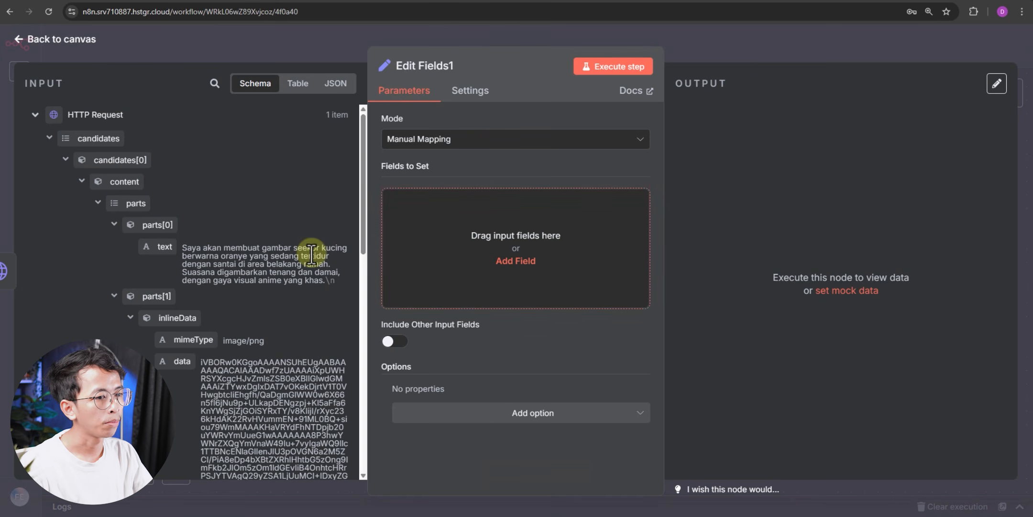
# - Add a string field named imageBase64 and map it to the data value under parts[1] inlineData
pyautogui.scroll(-2, 214, 393)
pyautogui.scroll(-3, 213, 394)
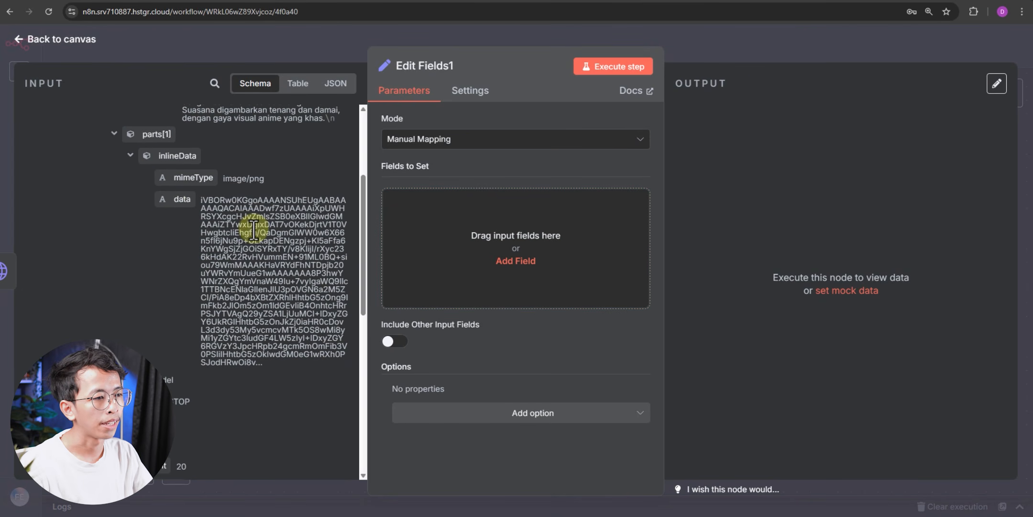
pyautogui.scroll(-1, 257, 259)
pyautogui.click(438, 231)
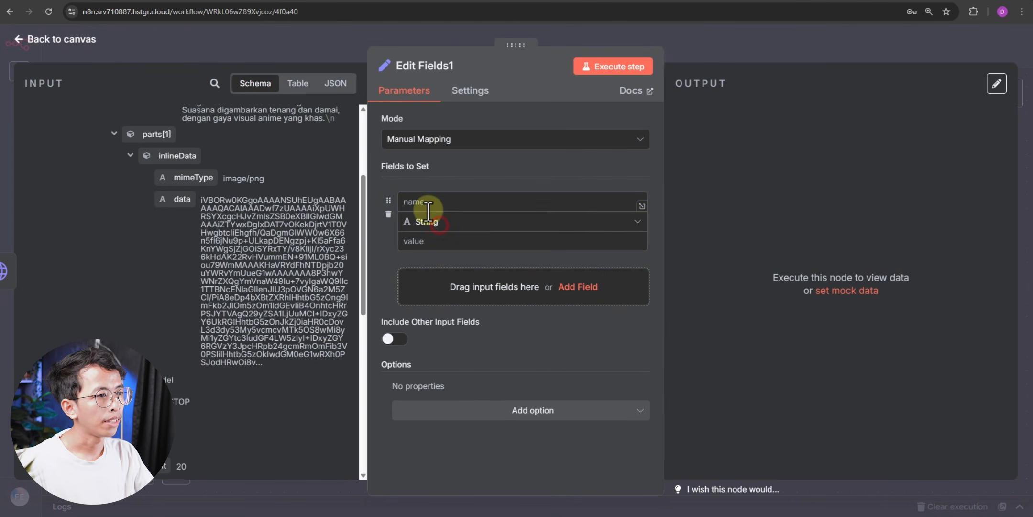
pyautogui.click(431, 201)
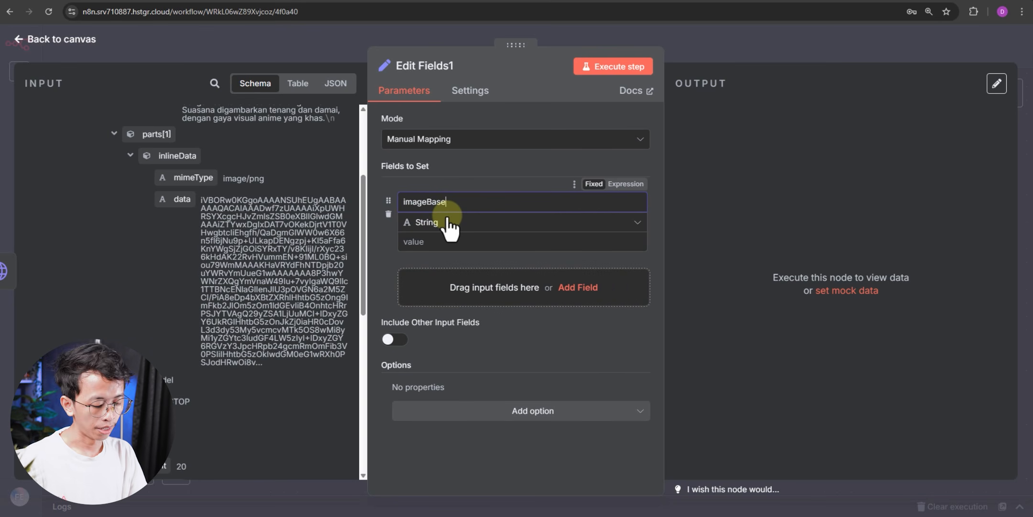
pyautogui.click(452, 241)
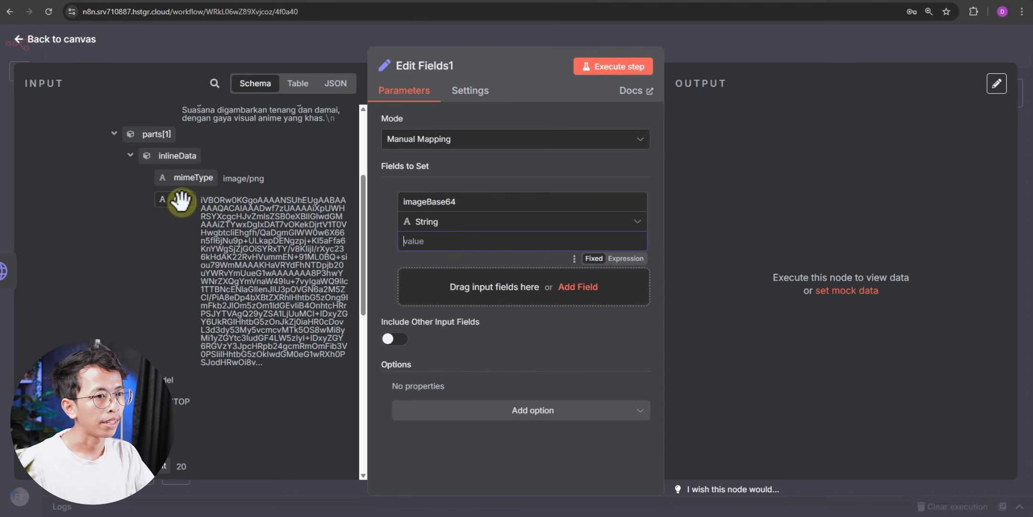
pyautogui.moveTo(187, 200); pyautogui.dragTo(423, 240)
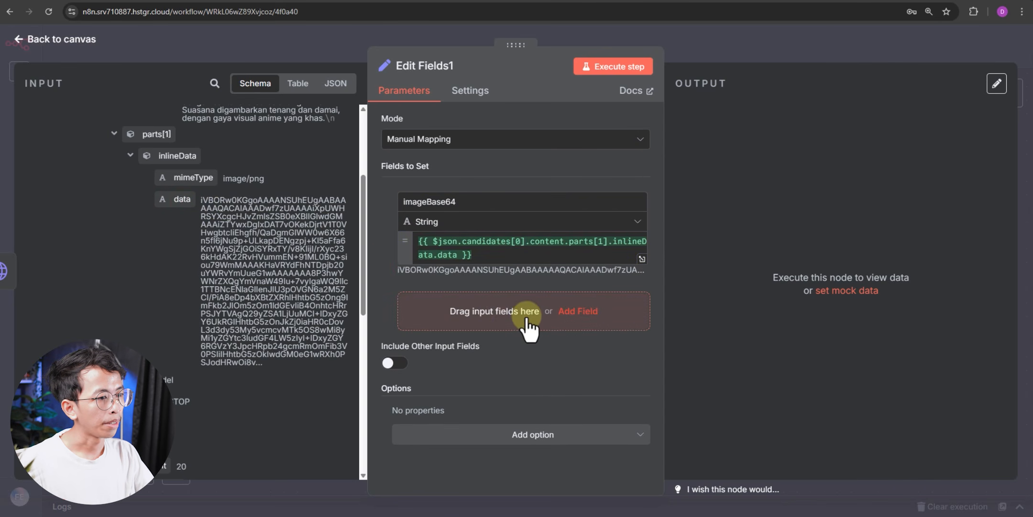
# - Add a second string field named mimeType and map it to the mimeType value under parts[1] inlineData
pyautogui.click(522, 315)
pyautogui.click(425, 300)
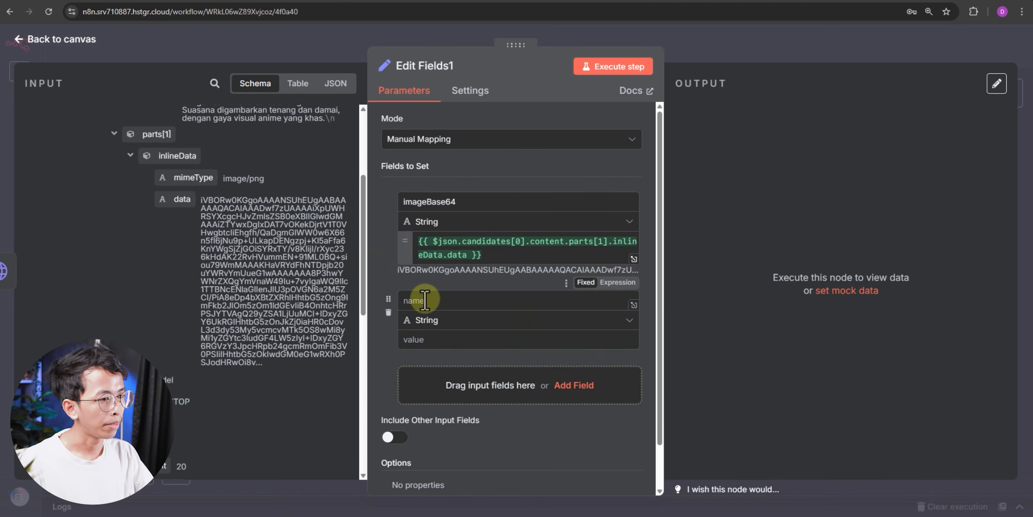
pyautogui.write('mimeType')
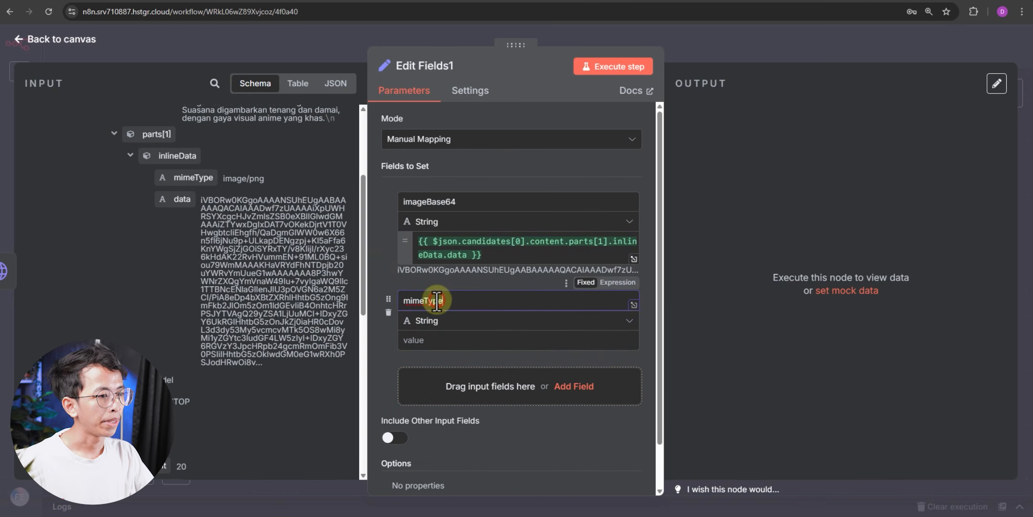
pyautogui.click(444, 338)
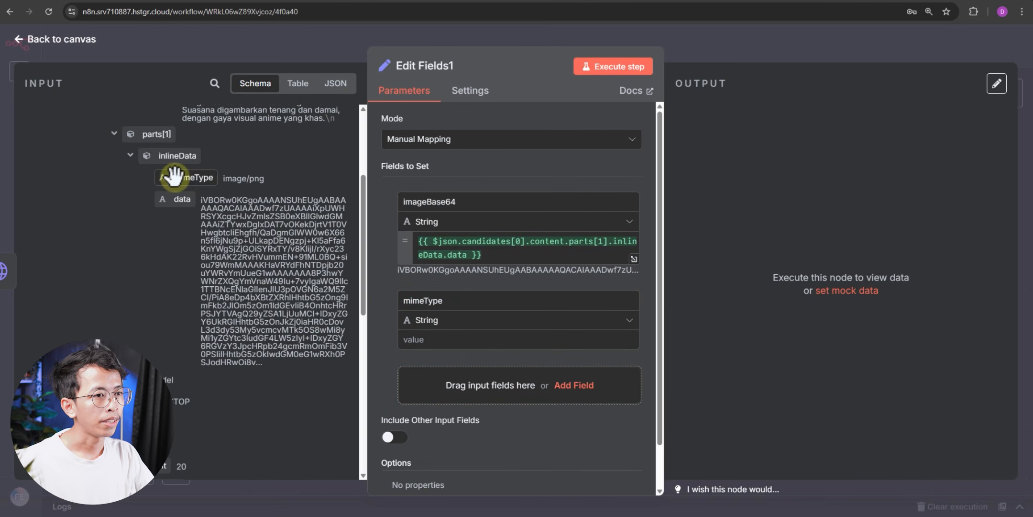
pyautogui.moveTo(176, 178); pyautogui.dragTo(427, 343)
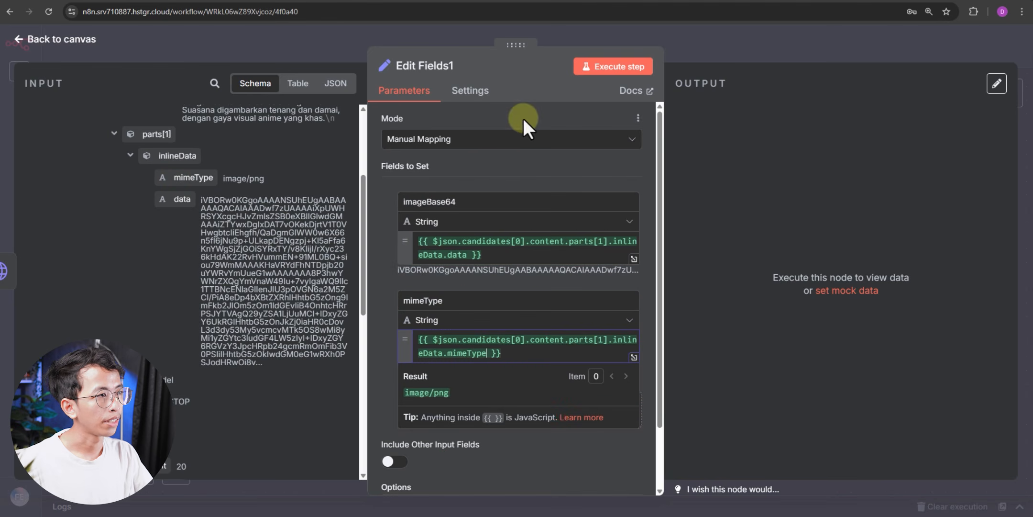
# - Execute the Edit Fields1 node, check the imageBase64 output, and return to the canvas
pyautogui.click(587, 68)
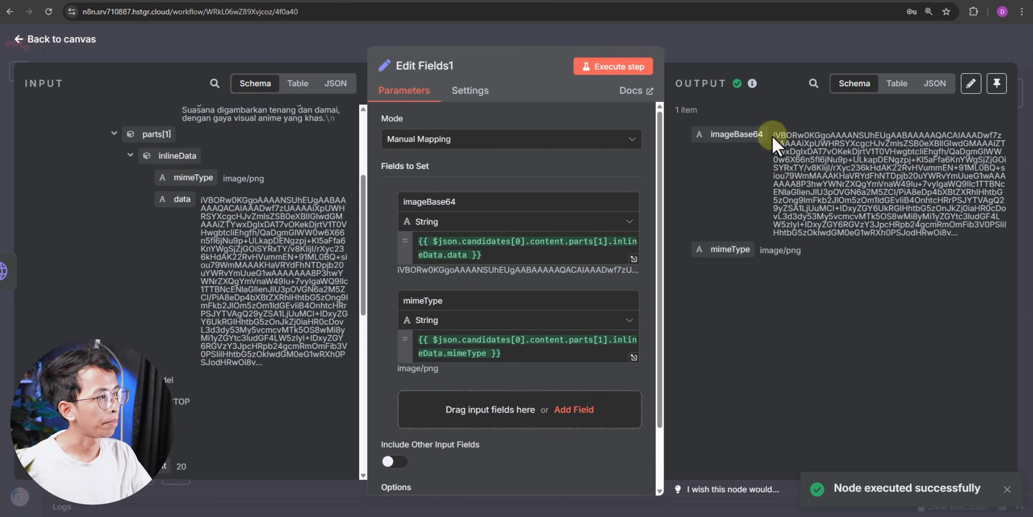
pyautogui.moveTo(772, 135); pyautogui.dragTo(949, 248)
pyautogui.click(948, 249)
pyautogui.click(58, 37)
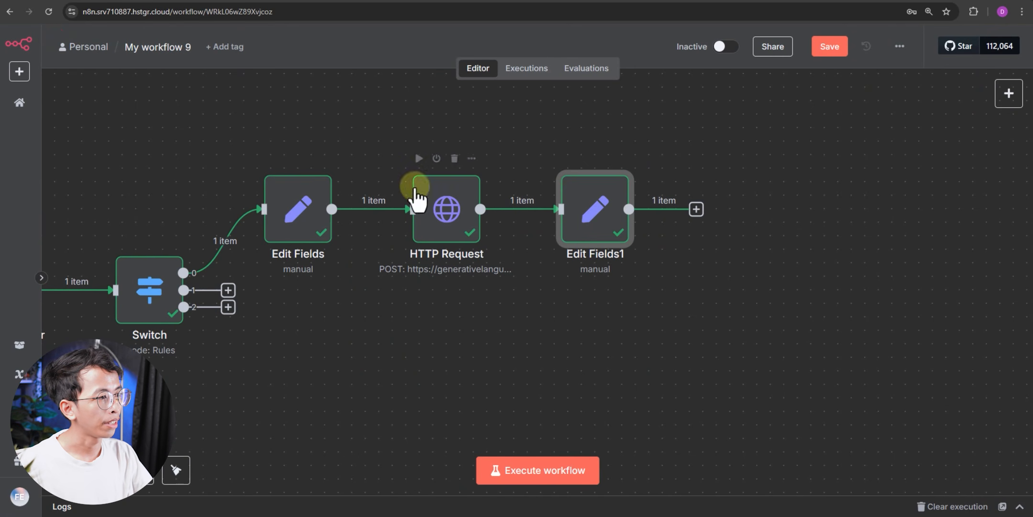
# - Add a Convert to File node after Edit Fields1 using the Move base64 string to file action
pyautogui.moveTo(682, 235); pyautogui.dragTo(522, 254)
pyautogui.click(535, 229)
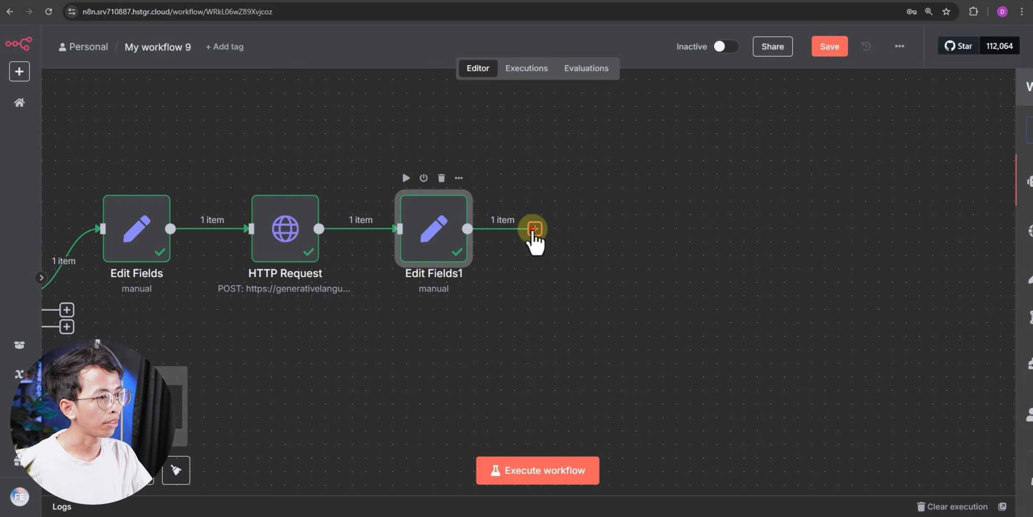
pyautogui.write('con')
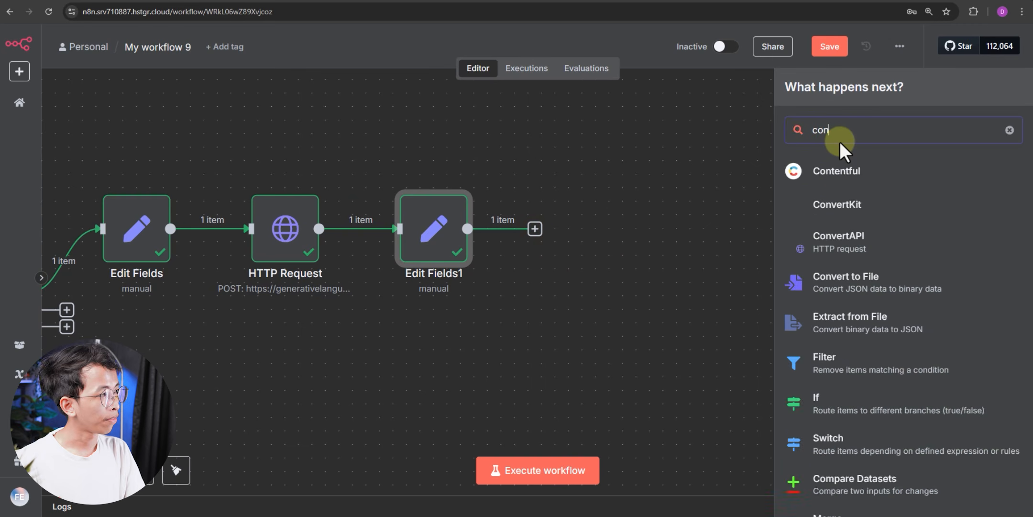
pyautogui.write('vert')
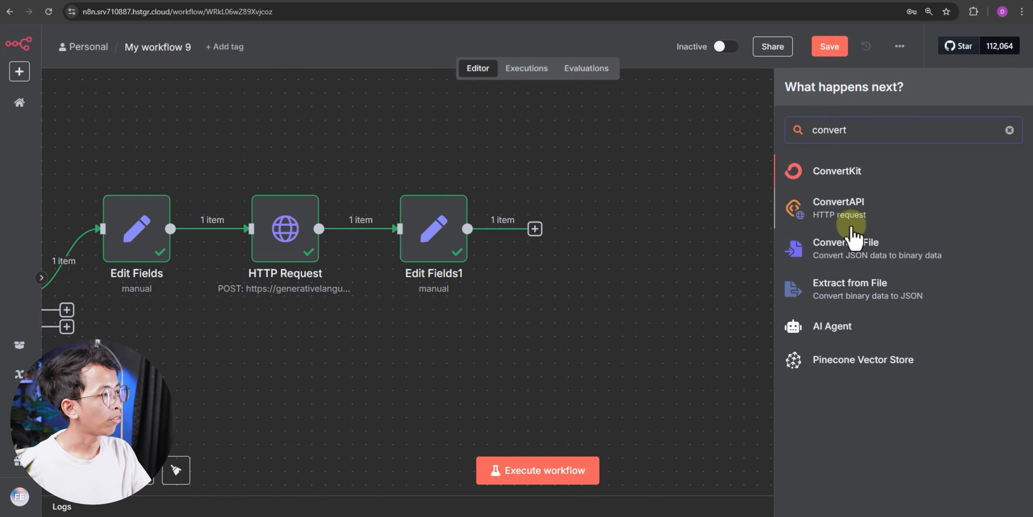
pyautogui.click(907, 250)
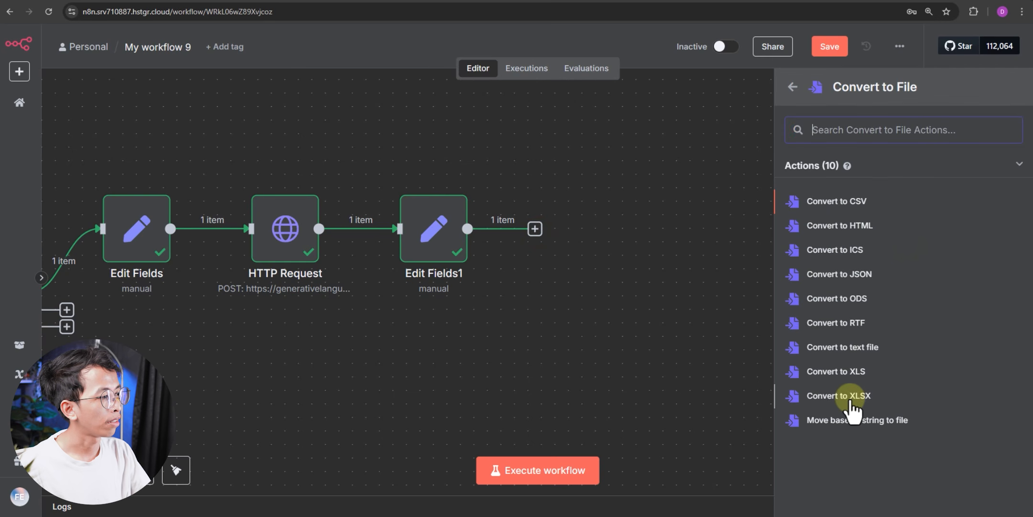
pyautogui.click(892, 423)
# - Set the Base64 Input Field to the imageBase64 field from Edit Fields1
pyautogui.click(412, 183)
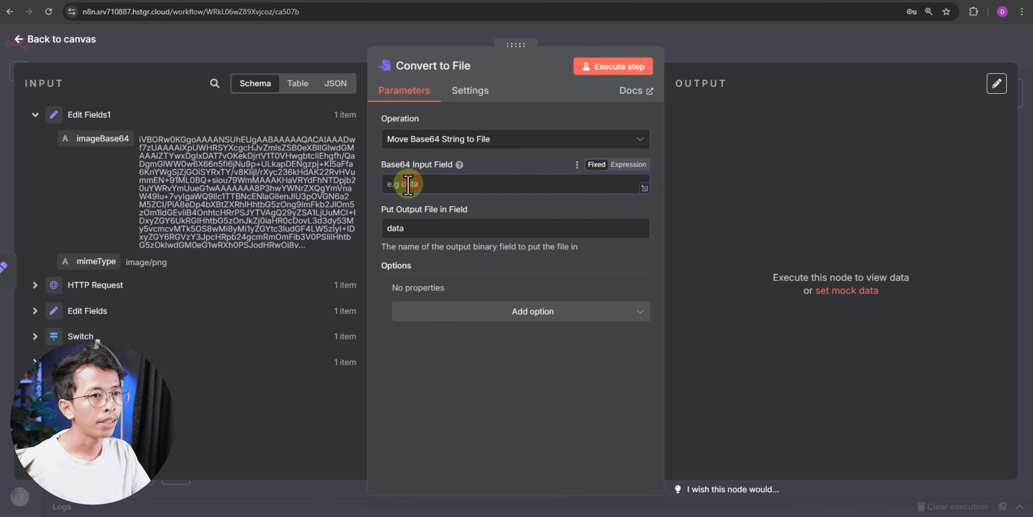
pyautogui.moveTo(96, 139); pyautogui.dragTo(407, 189)
pyautogui.click(454, 263)
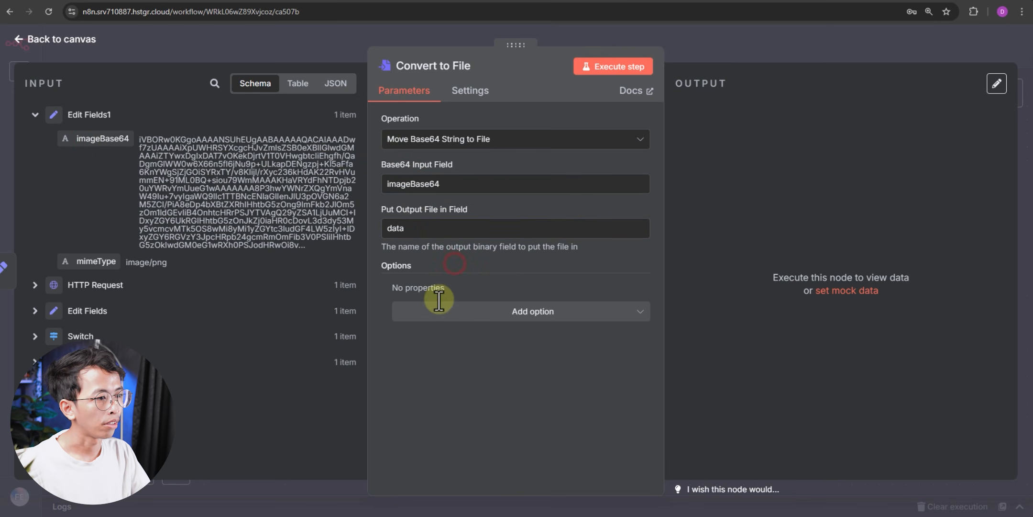
# - Add a File Name option set to banggambar.png and a MIME Type option mapped to the mimeType field
pyautogui.click(549, 311)
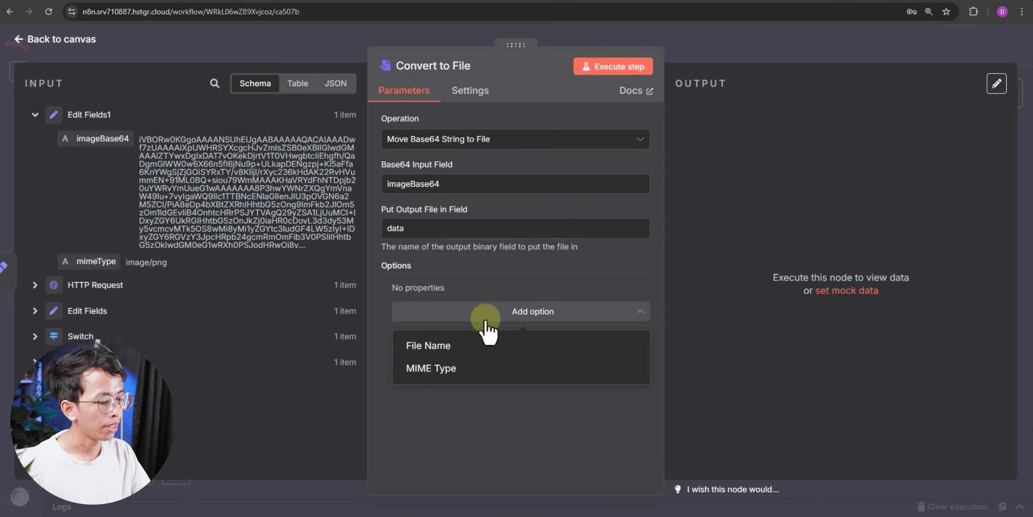
pyautogui.click(473, 346)
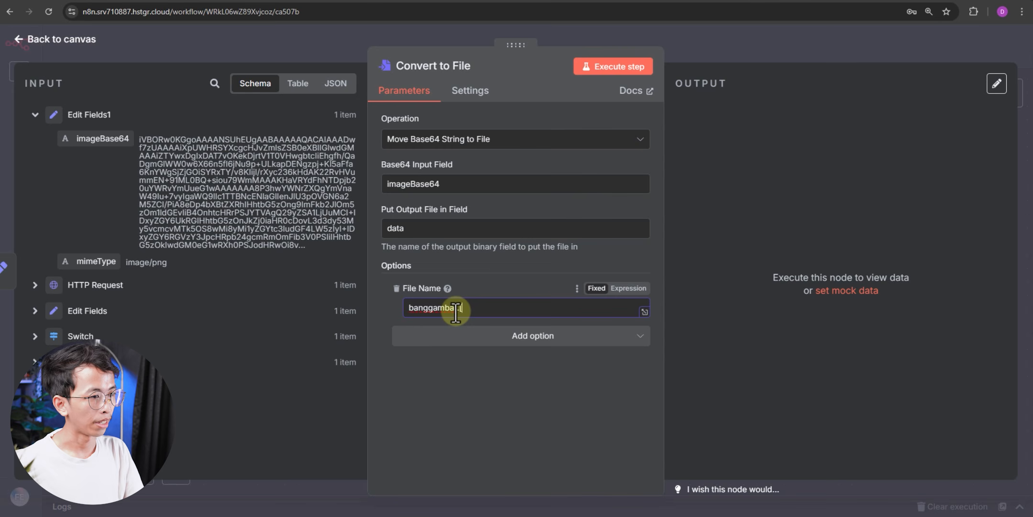
pyautogui.write('banggambar.png')
pyautogui.click(486, 336)
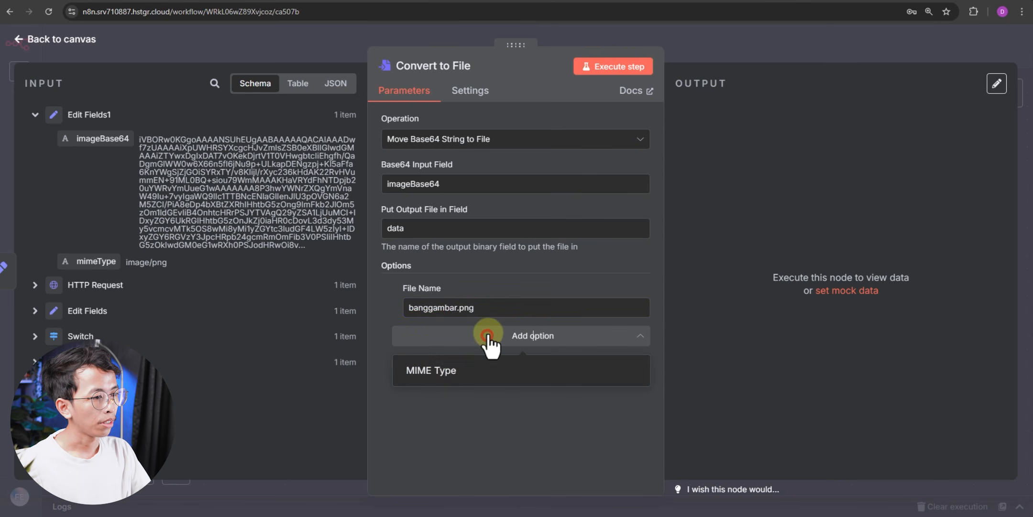
pyautogui.click(431, 371)
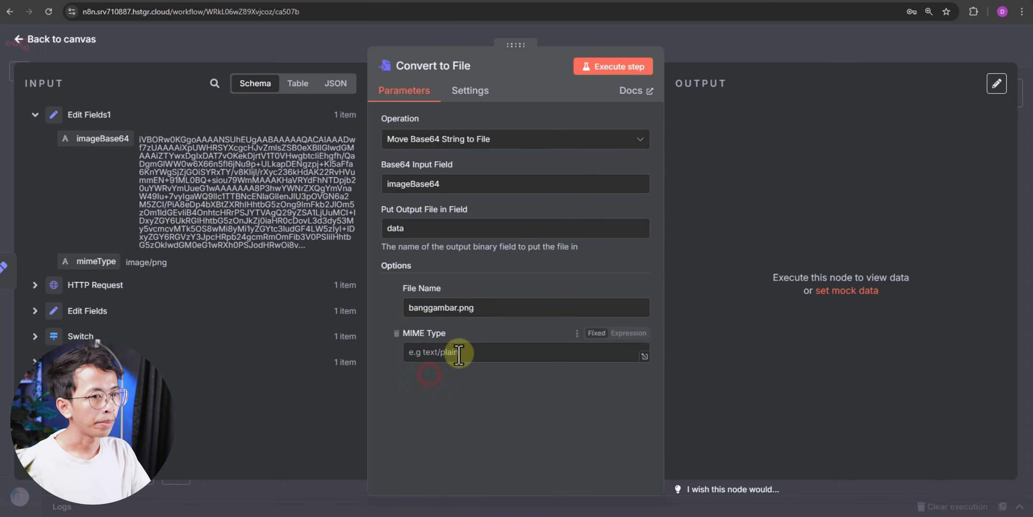
pyautogui.moveTo(91, 262); pyautogui.dragTo(462, 352)
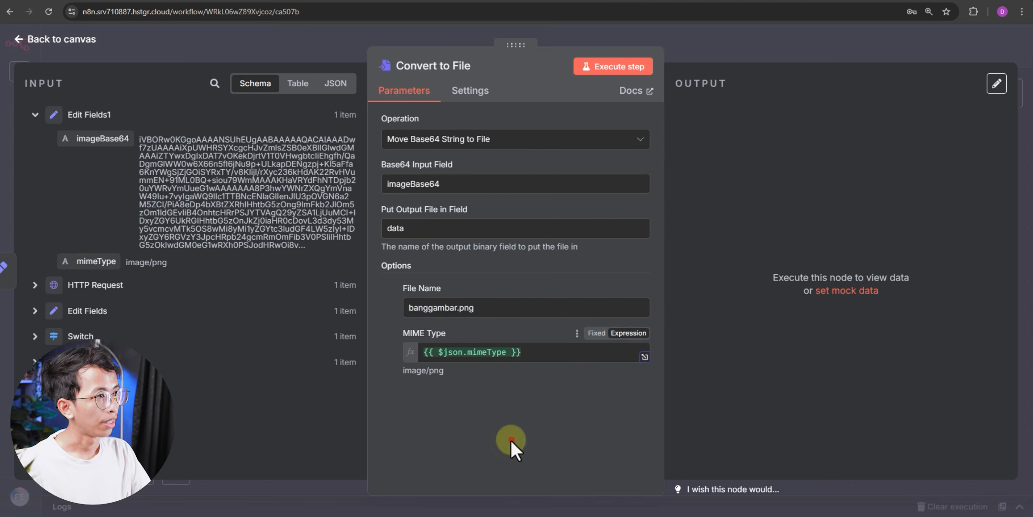
# - Execute the Convert to File node, view the output image, and return to the canvas
pyautogui.click(612, 67)
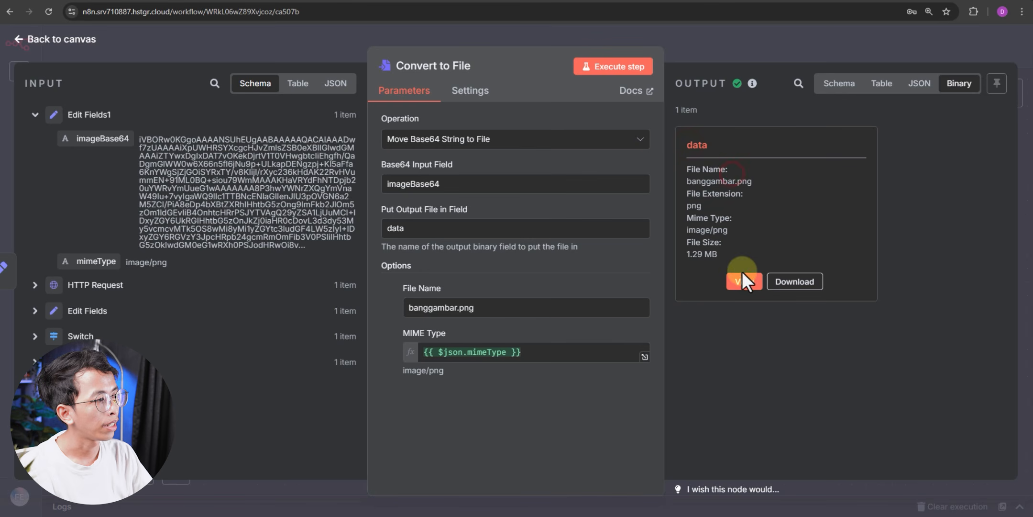
pyautogui.click(746, 288)
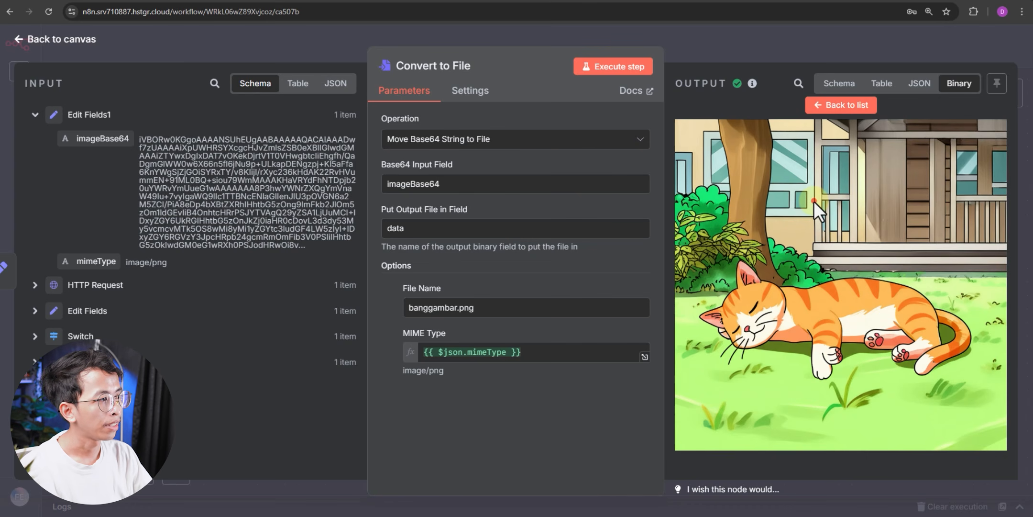
pyautogui.click(61, 39)
# - Add a Telegram node after Convert to File using the Send a photo message action
pyautogui.click(684, 229)
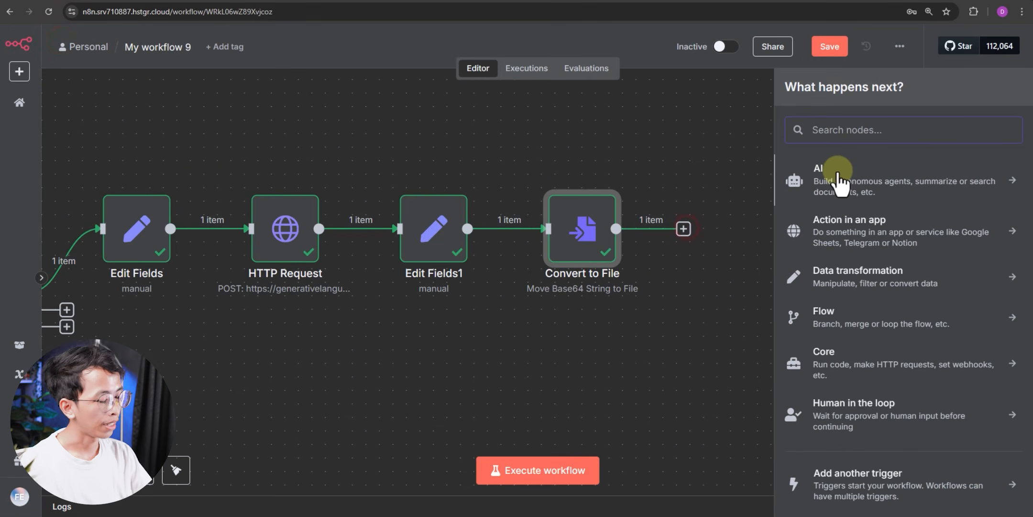
pyautogui.write('tele')
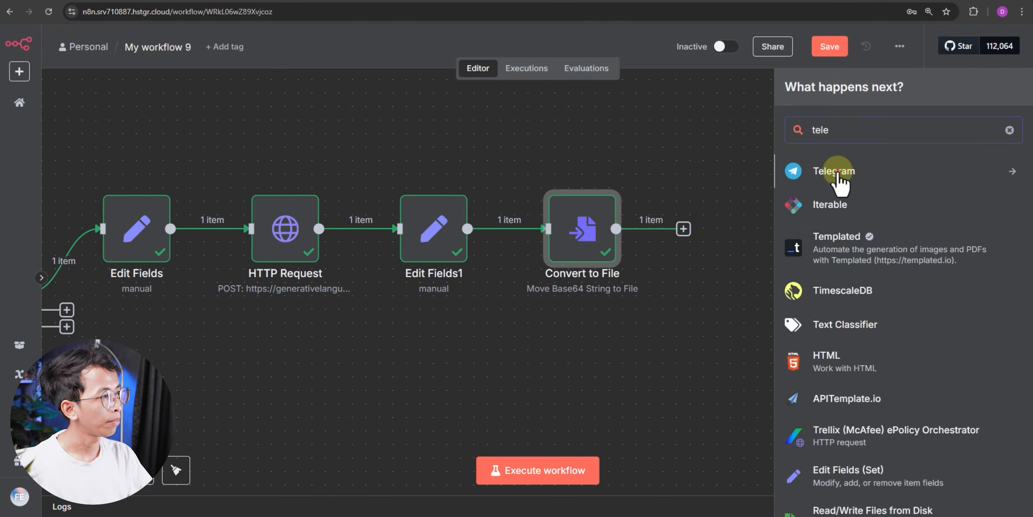
pyautogui.click(837, 173)
pyautogui.scroll(-5, 870, 224)
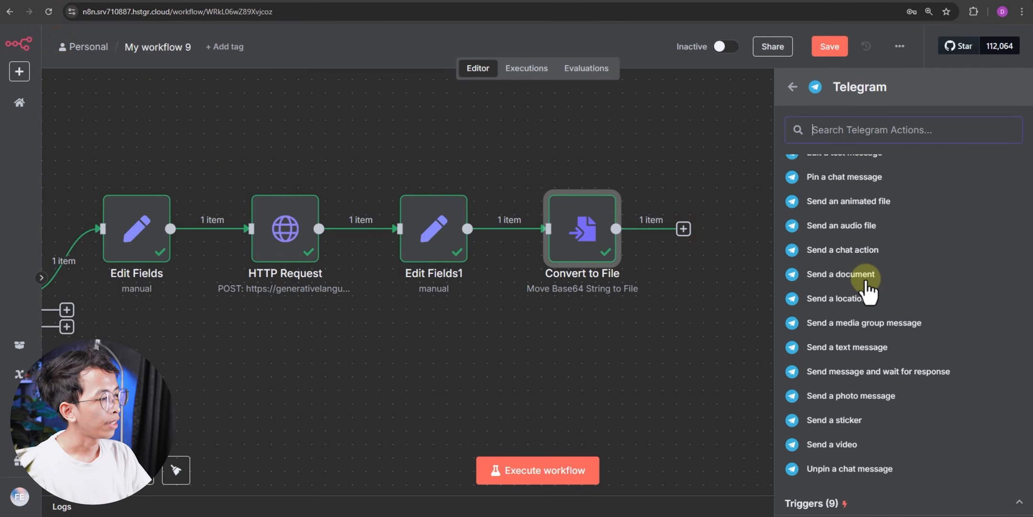
pyautogui.click(858, 388)
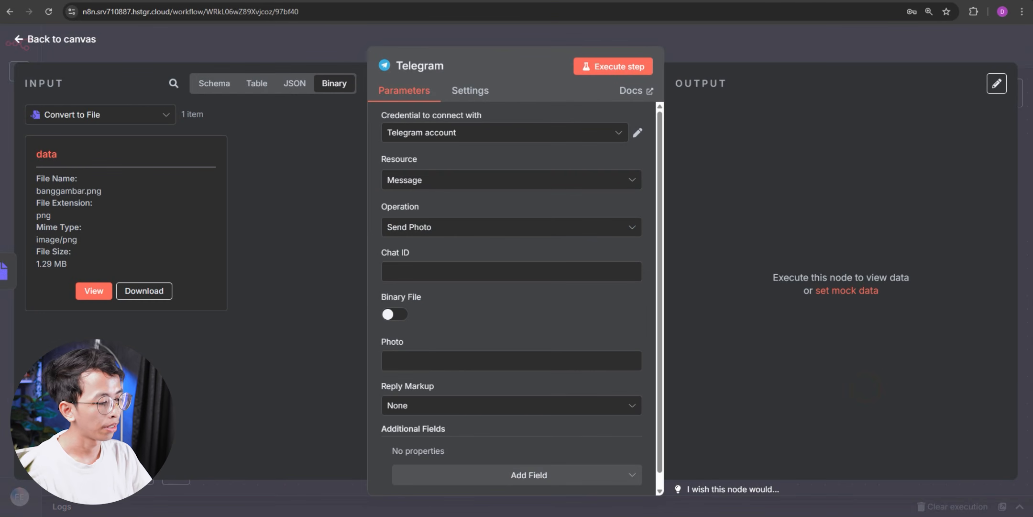
# - Map the Chat ID to the Telegram Trigger's message.chat.id and enable Binary File for the photo
pyautogui.click(412, 275)
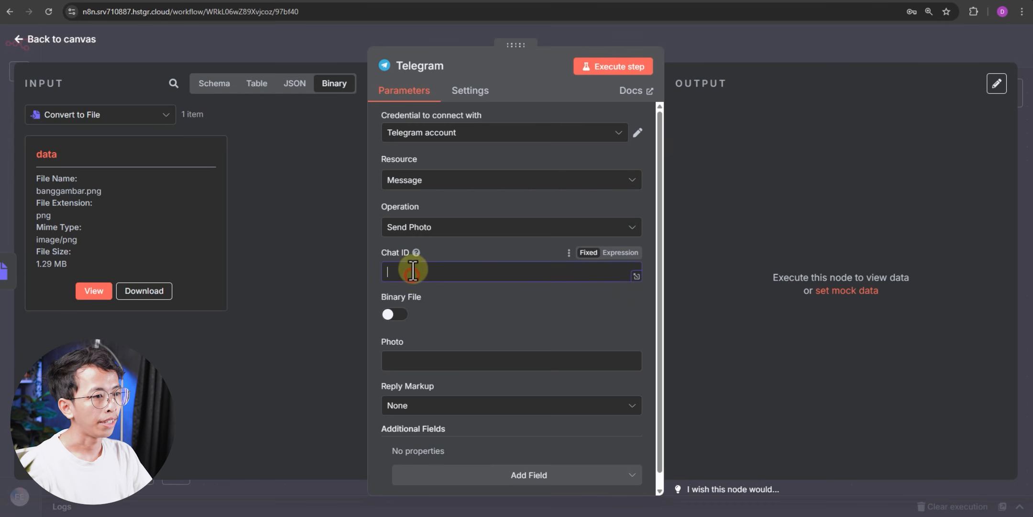
pyautogui.click(214, 84)
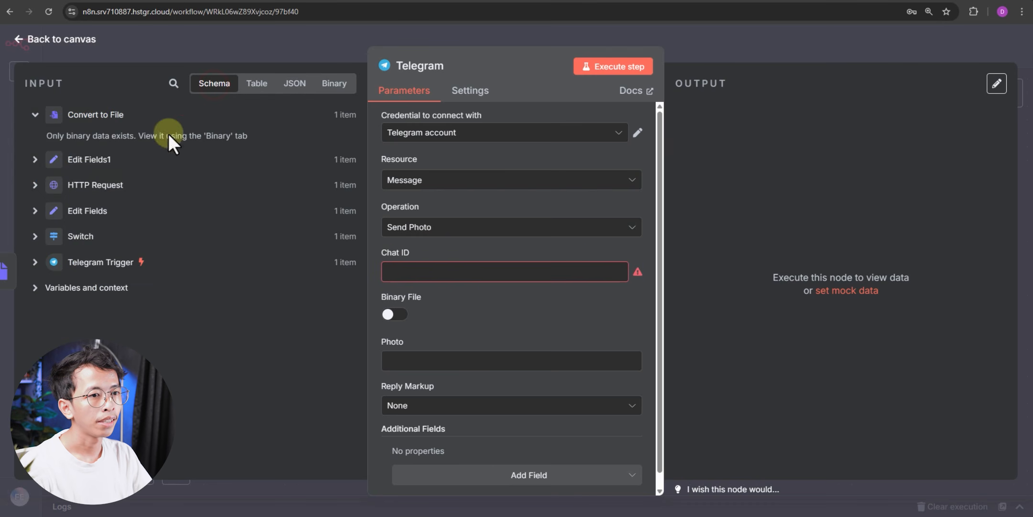
pyautogui.click(33, 262)
pyautogui.scroll(-5, 211, 229)
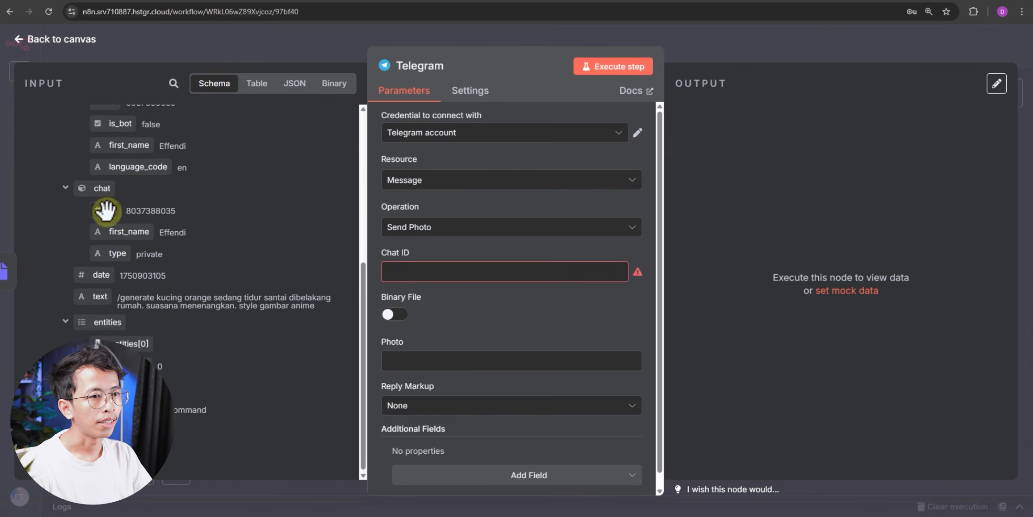
pyautogui.moveTo(106, 211); pyautogui.dragTo(422, 266)
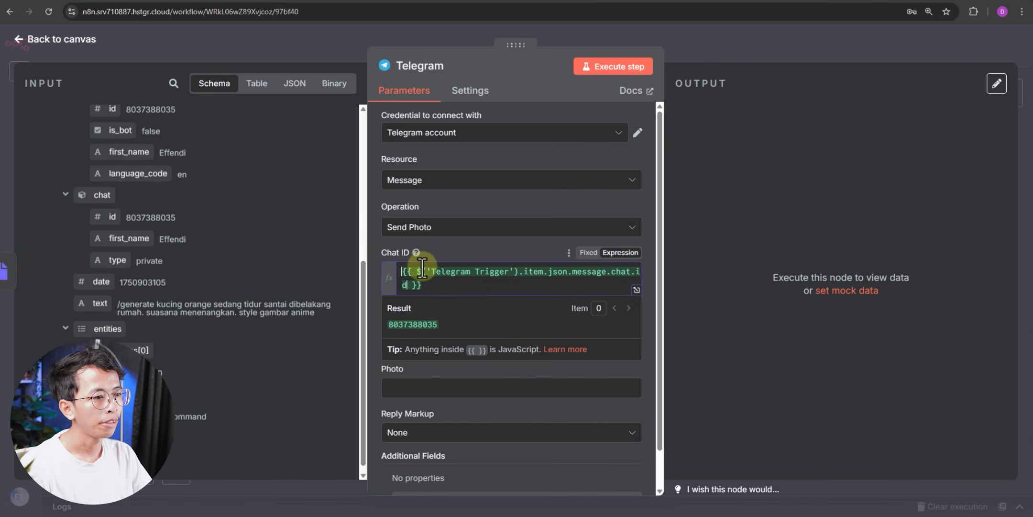
pyautogui.click(471, 319)
pyautogui.click(388, 341)
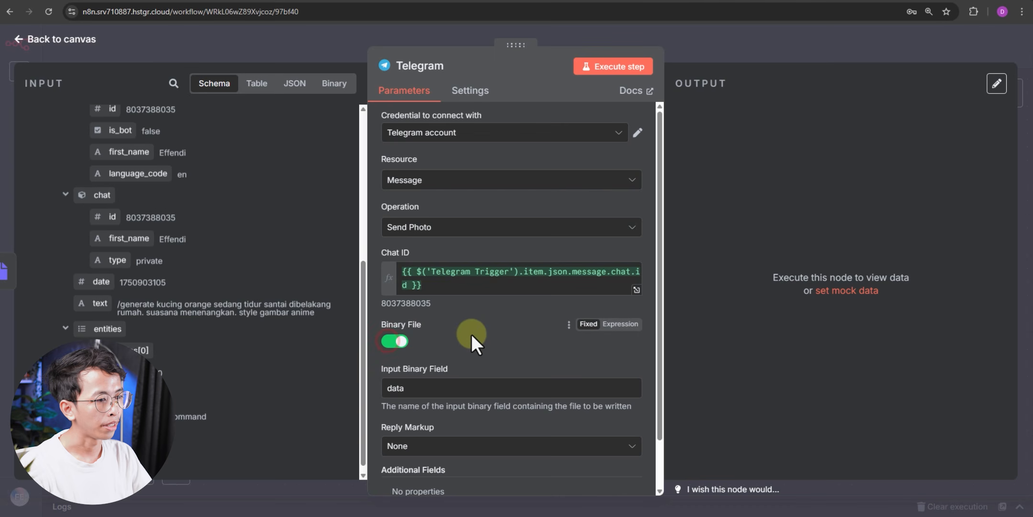
pyautogui.scroll(-1, 470, 332)
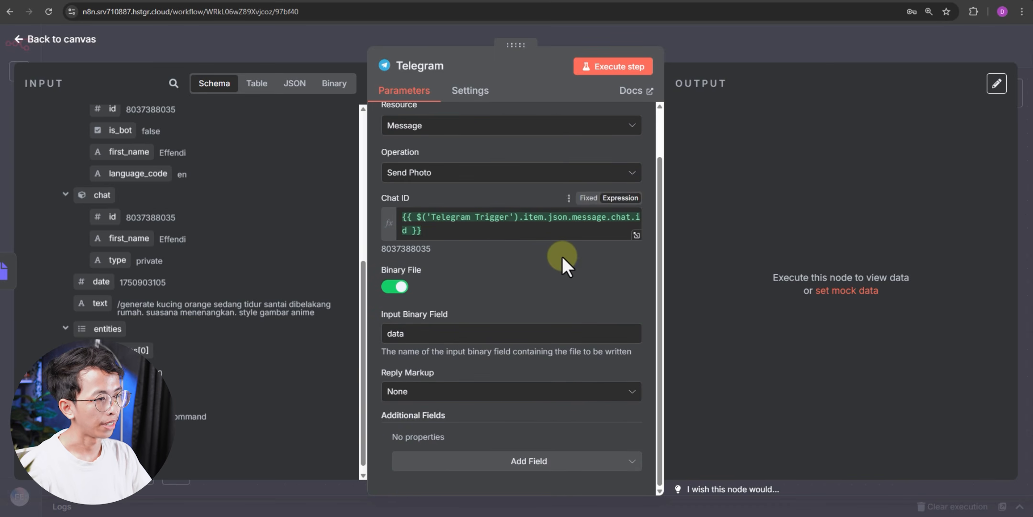
# - Place the workflow beside the Telegram bot chat, execute the Telegram node to send the photo, and return to the canvas
pyautogui.press('super+Left')
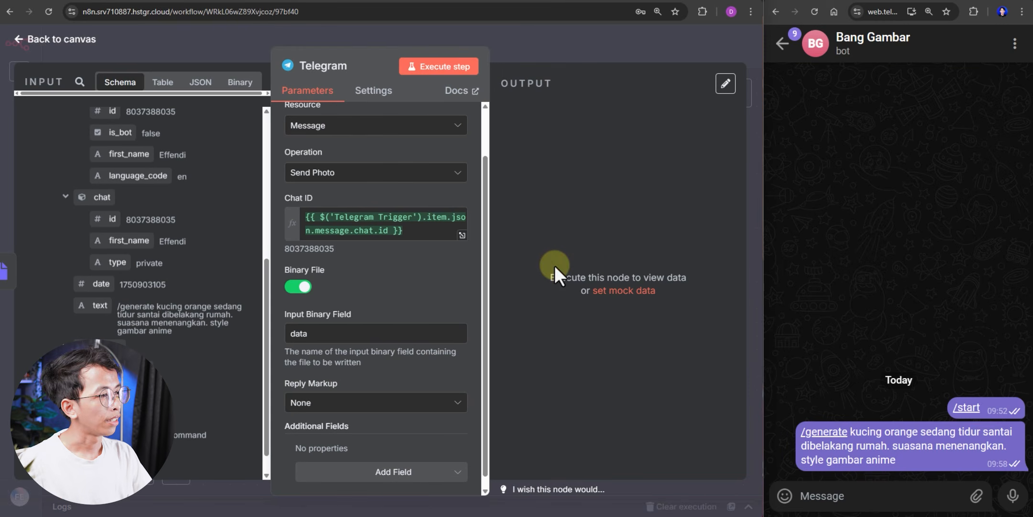
pyautogui.click(455, 72)
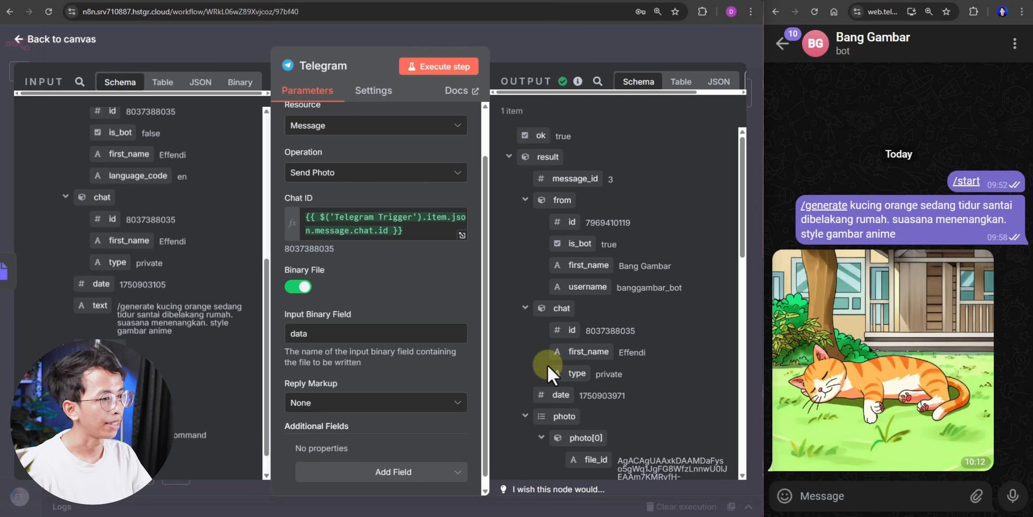
pyautogui.click(74, 41)
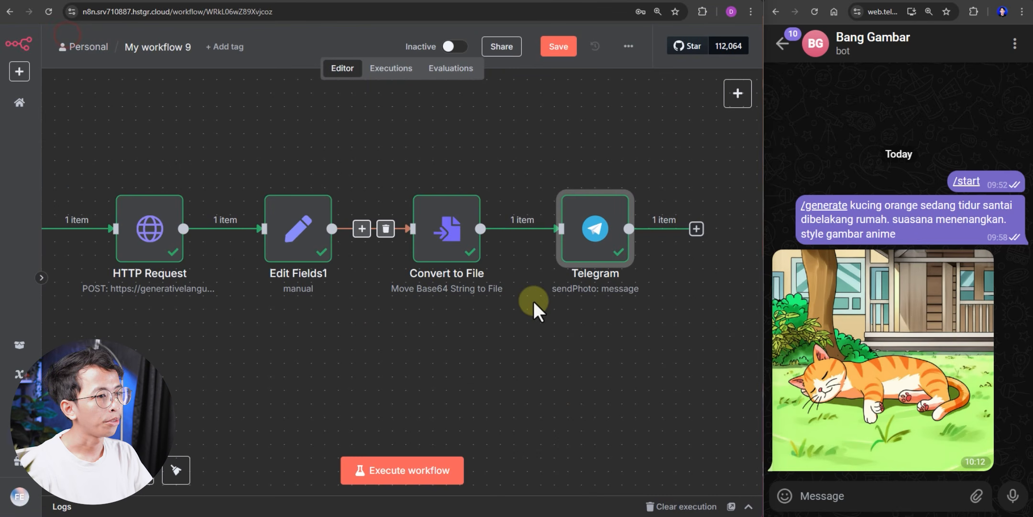
# - Bring the whole node chain into view and activate the workflow
pyautogui.scroll(-4, 504, 130)
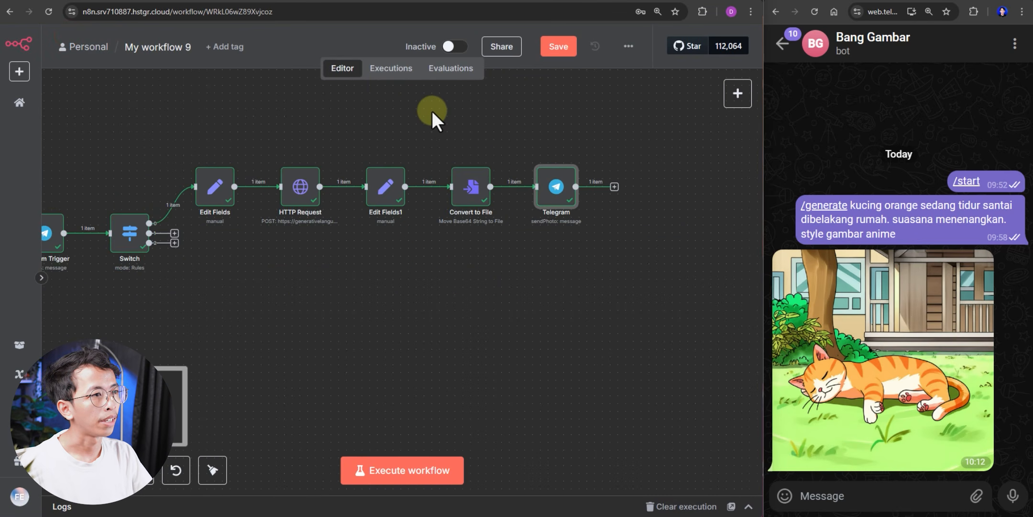
pyautogui.moveTo(433, 110); pyautogui.dragTo(531, 138)
pyautogui.click(447, 44)
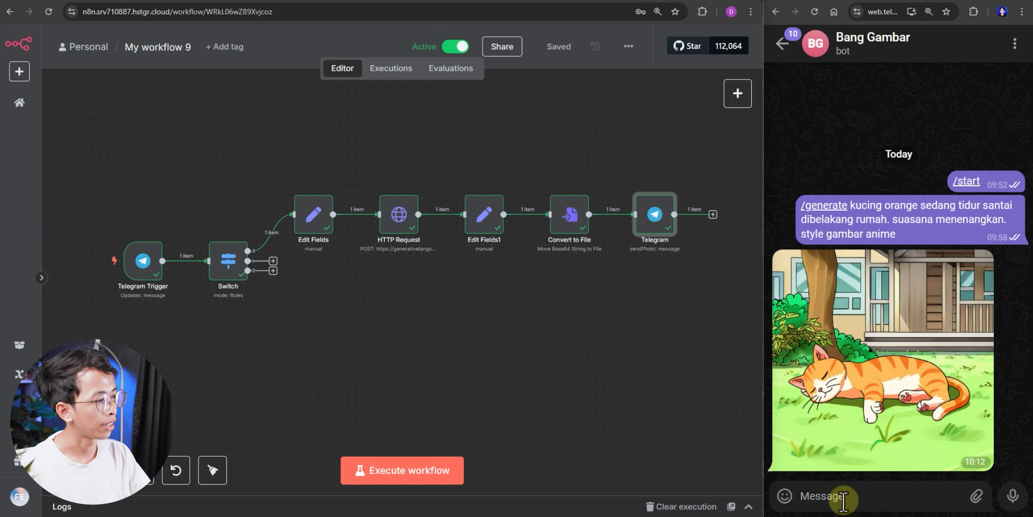
# - Send "/generate gambar kartun 3d naga yang lucu di hutan yang indah" to the Bang Gambar bot and view the returned image enlarged
pyautogui.write('/generate gambar kartun 3d naga yang lucu di hutan yang indah')
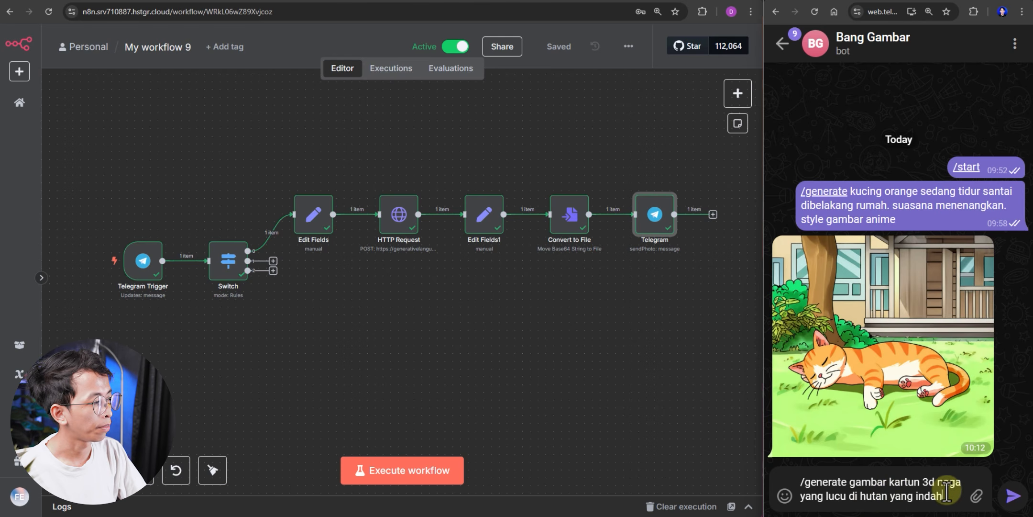
pyautogui.click(1012, 495)
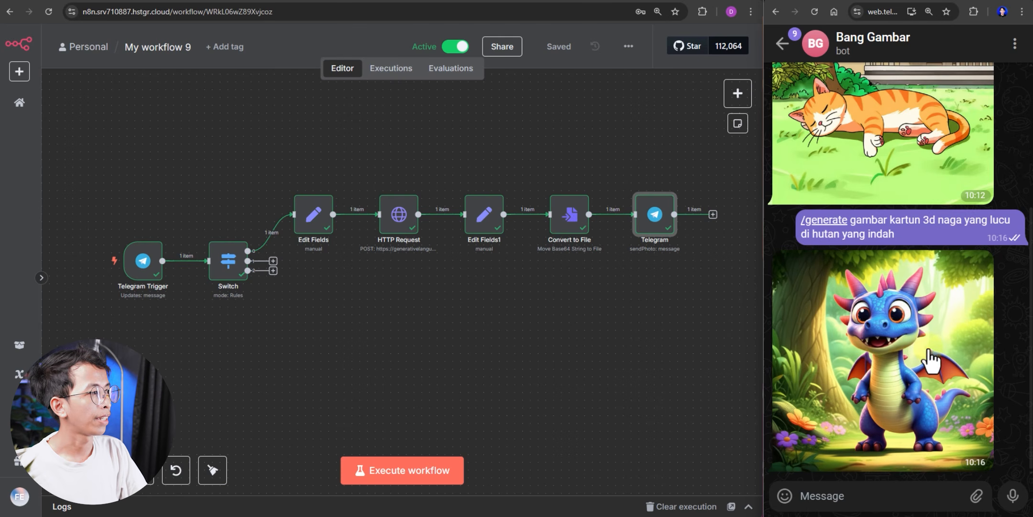
pyautogui.click(928, 352)
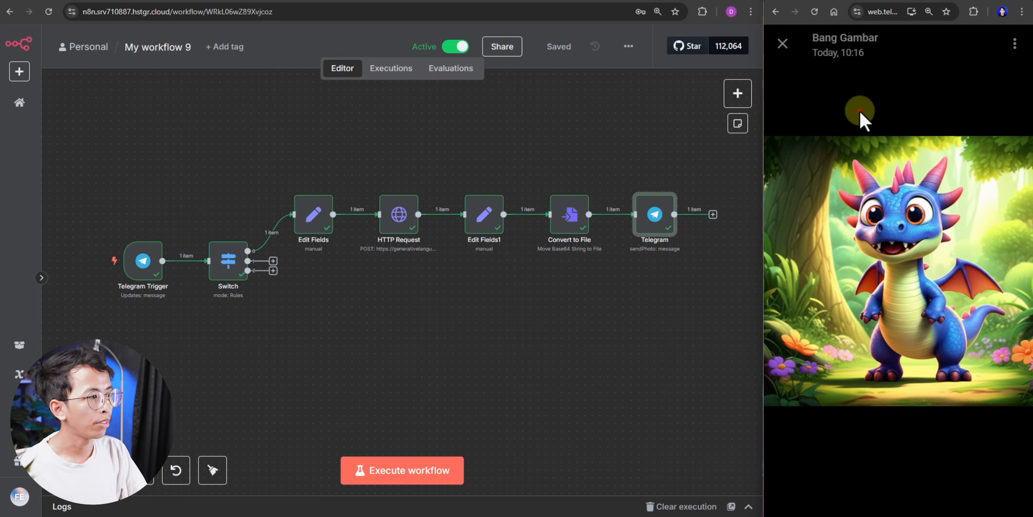
pyautogui.click(859, 110)
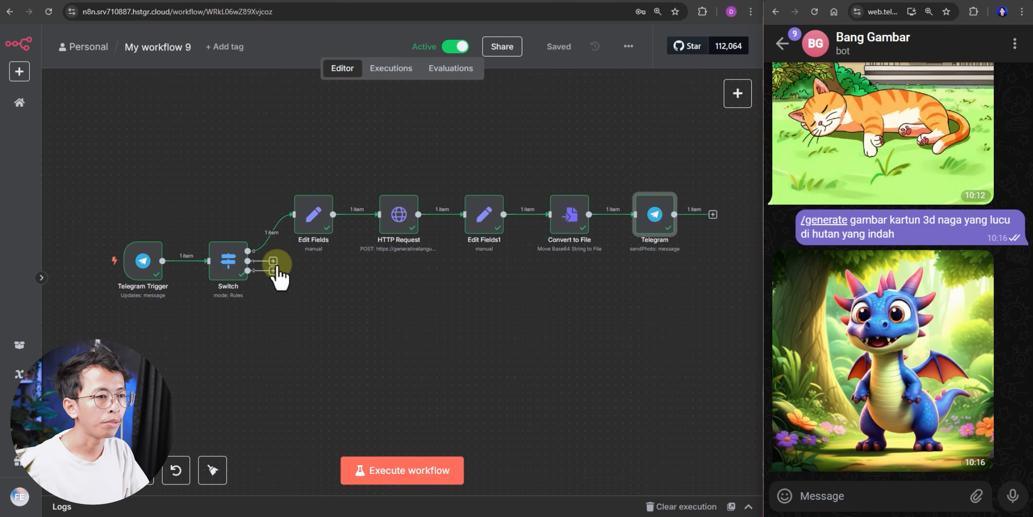
# - Review the Switch node's routing rules, especially the second command rule, and return to the canvas
pyautogui.doubleClick(229, 261)
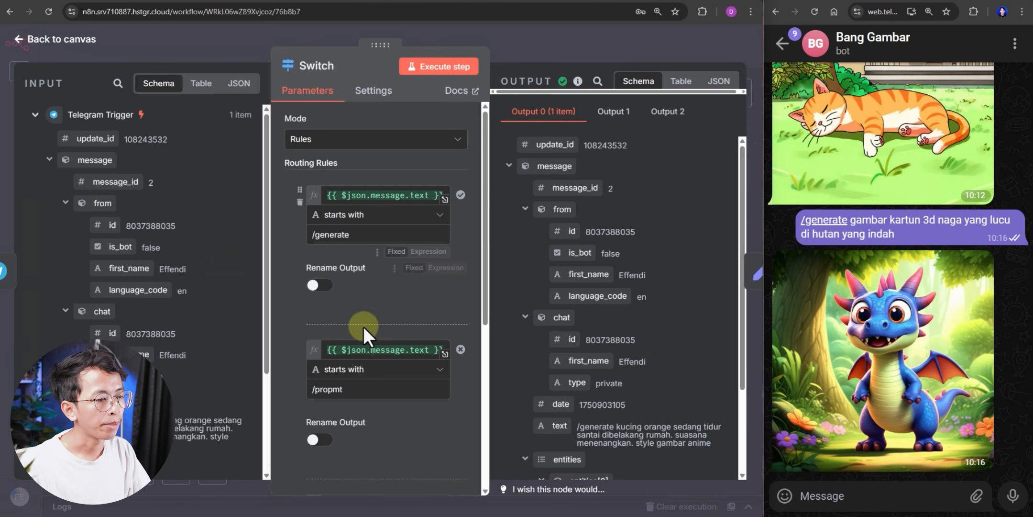
pyautogui.click(350, 390)
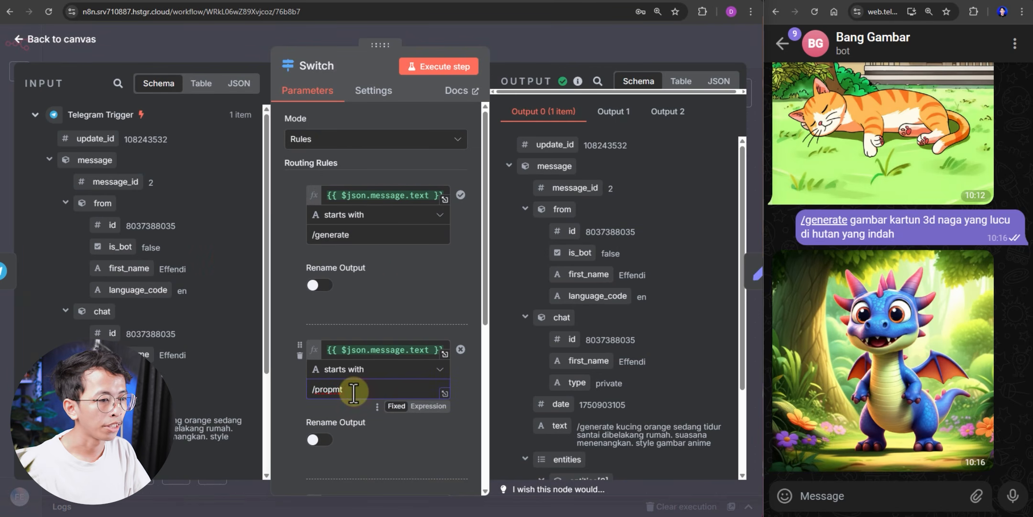
pyautogui.press('Escape')
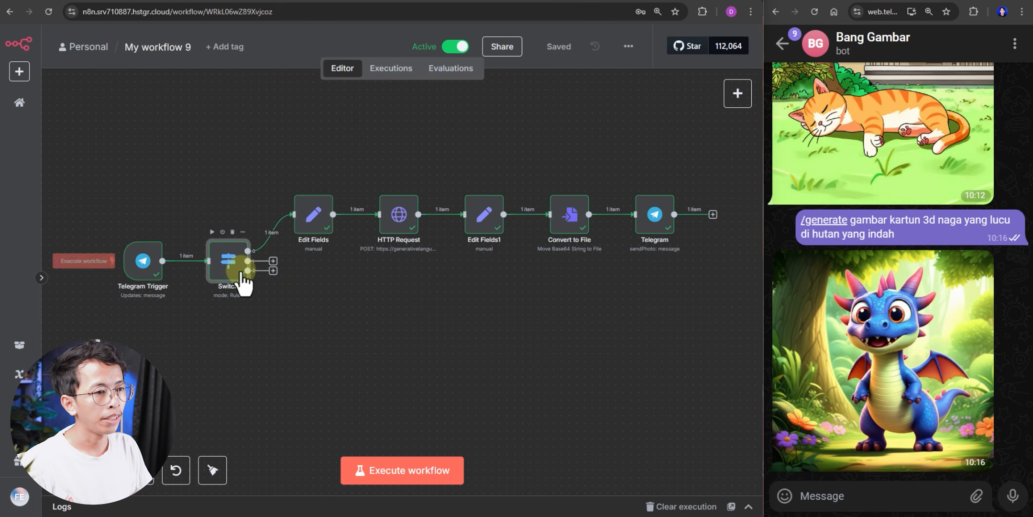
# - Review the Switch node's incoming message data alongside its routing rules and return to the canvas
pyautogui.doubleClick(225, 262)
pyautogui.scroll(-2, 159, 291)
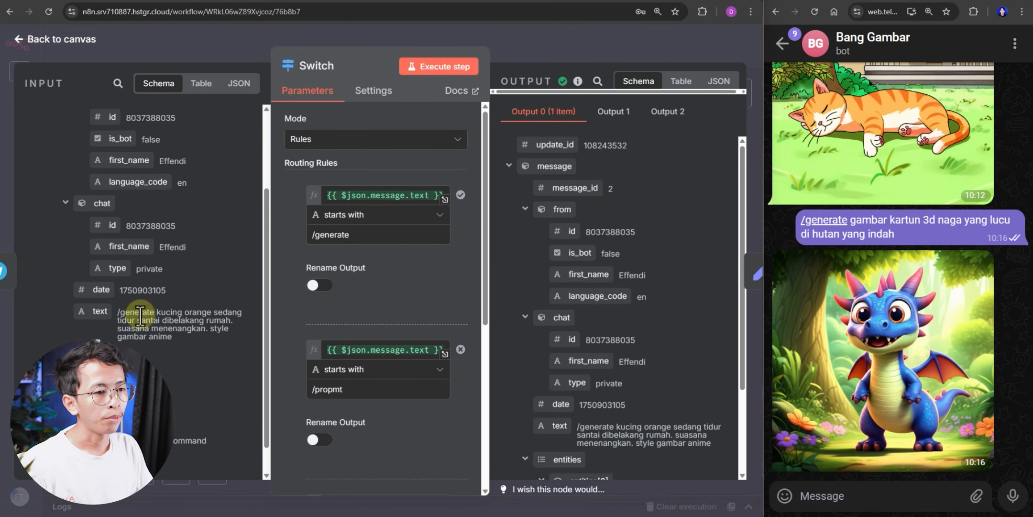
pyautogui.scroll(-1, 140, 315)
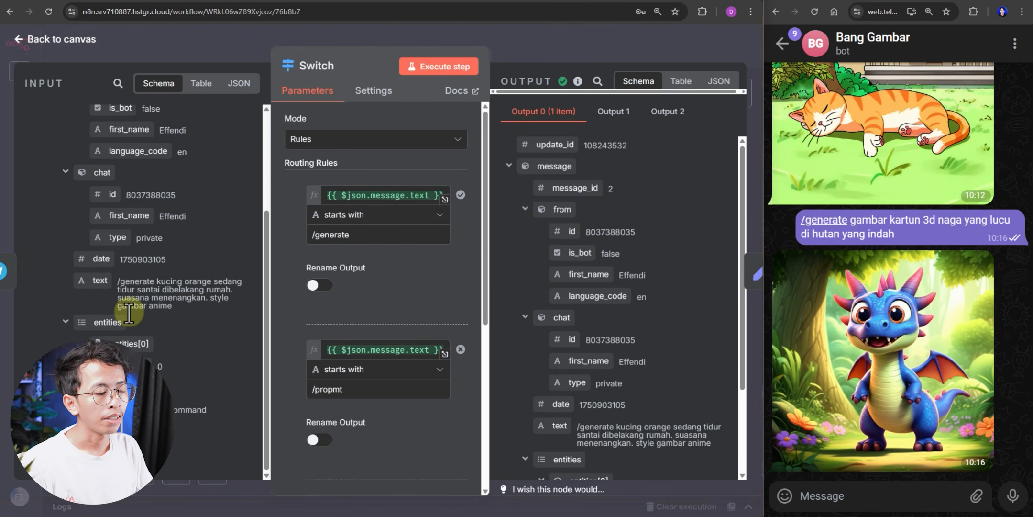
pyautogui.click(64, 42)
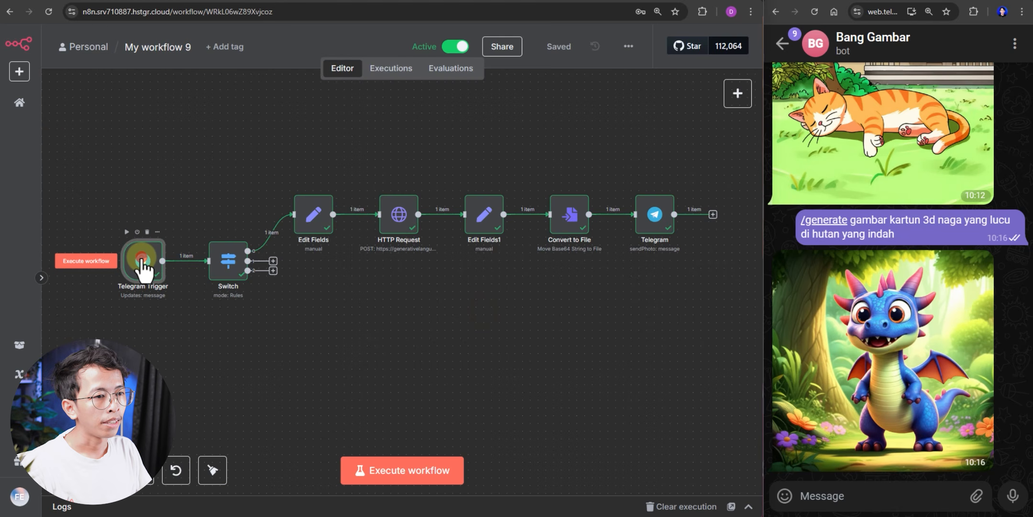
# - Deactivate the workflow and execute the Telegram Trigger so it listens for a test message
pyautogui.doubleClick(142, 263)
pyautogui.click(349, 68)
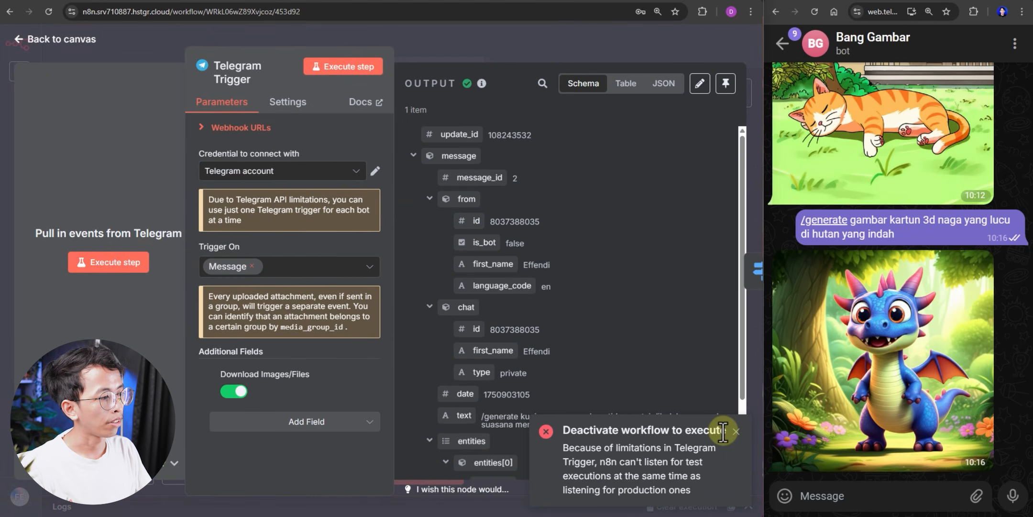
pyautogui.click(71, 40)
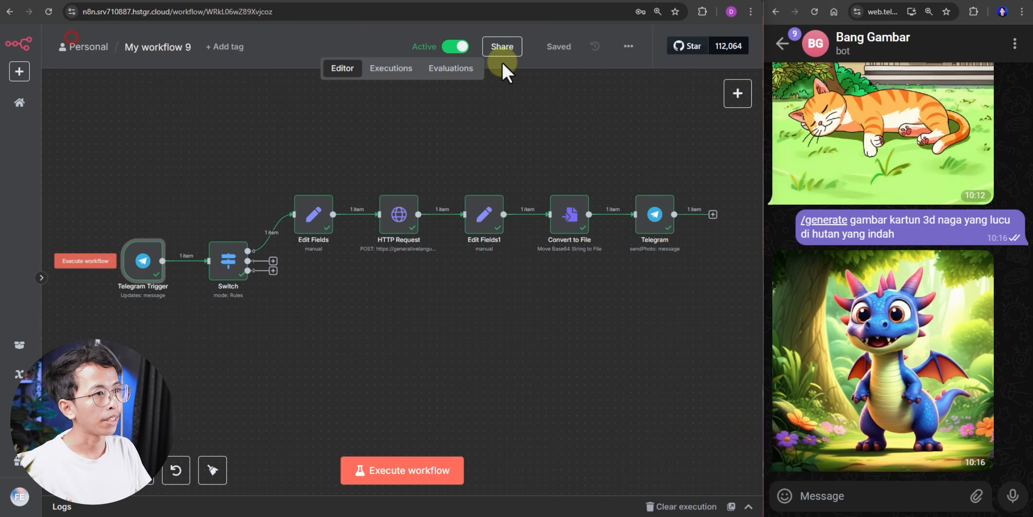
pyautogui.click(457, 46)
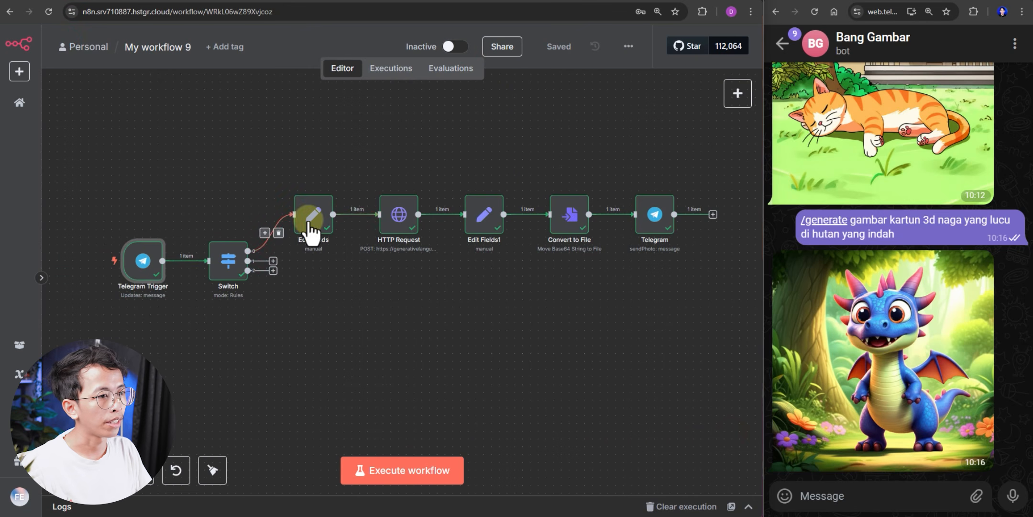
pyautogui.doubleClick(141, 258)
pyautogui.click(356, 67)
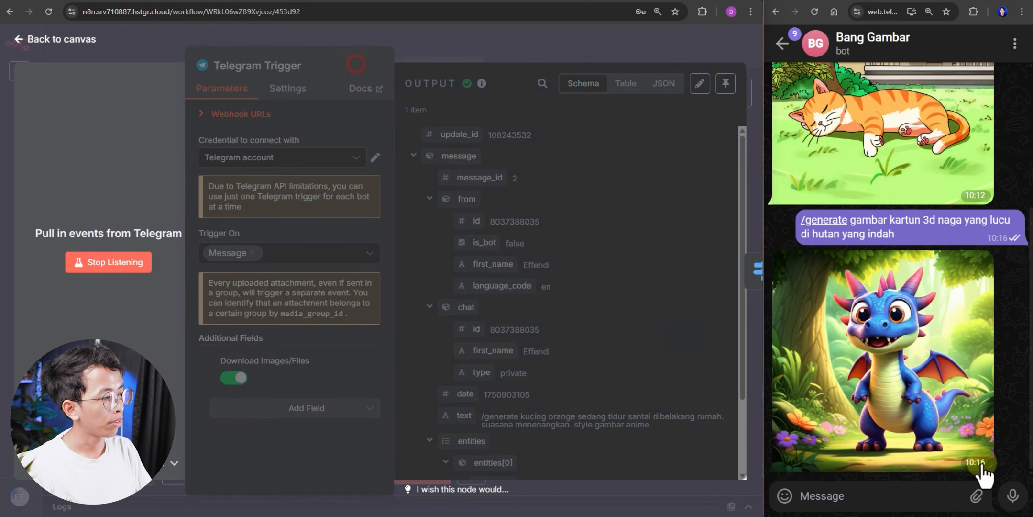
# - Send the dragon photo from the BOT folder to the bot with the caption "/prompt dengan style gambar yang sama tapi ganti karakternya menjadi tupai"
pyautogui.click(976, 496)
pyautogui.click(921, 417)
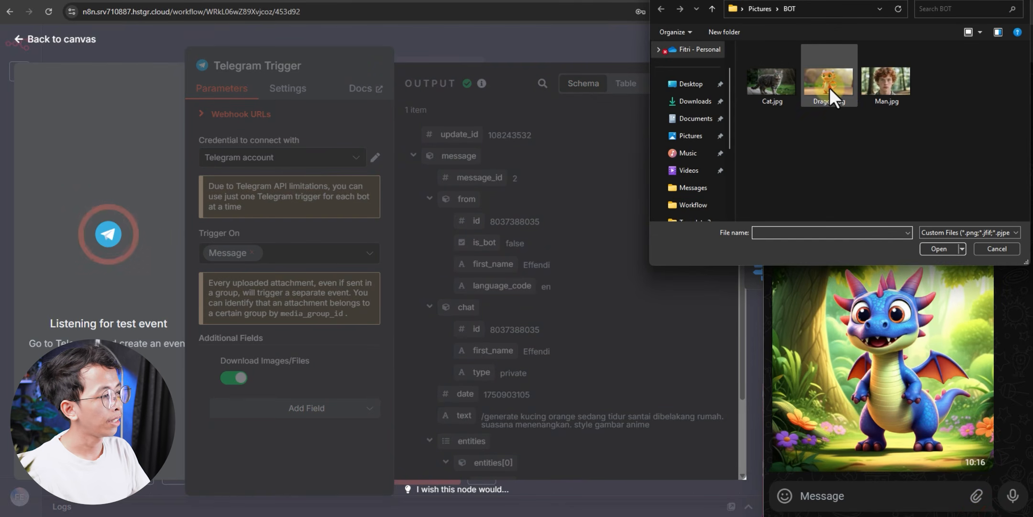
pyautogui.doubleClick(830, 87)
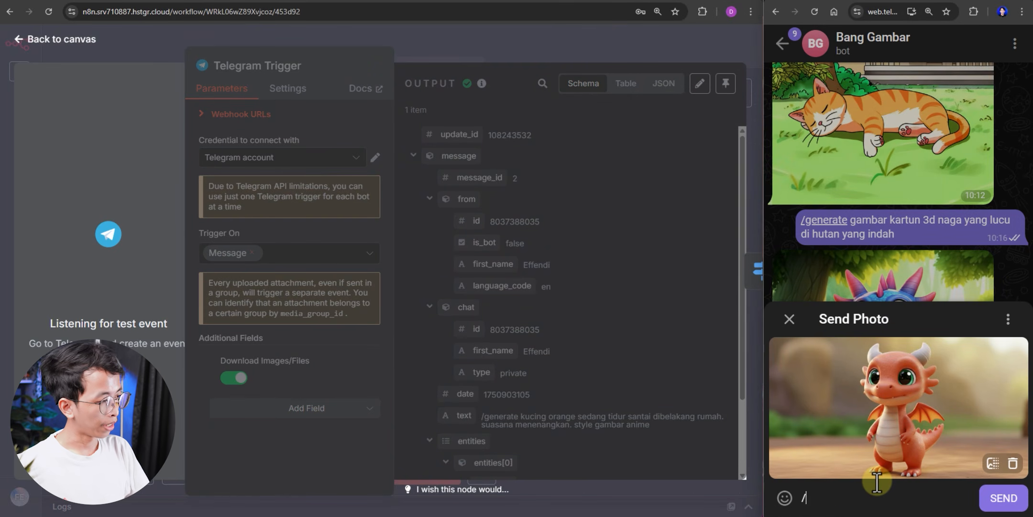
pyautogui.write('/prompt dengan style gambar yang sama tapi ganti karakternya menjadi tupai')
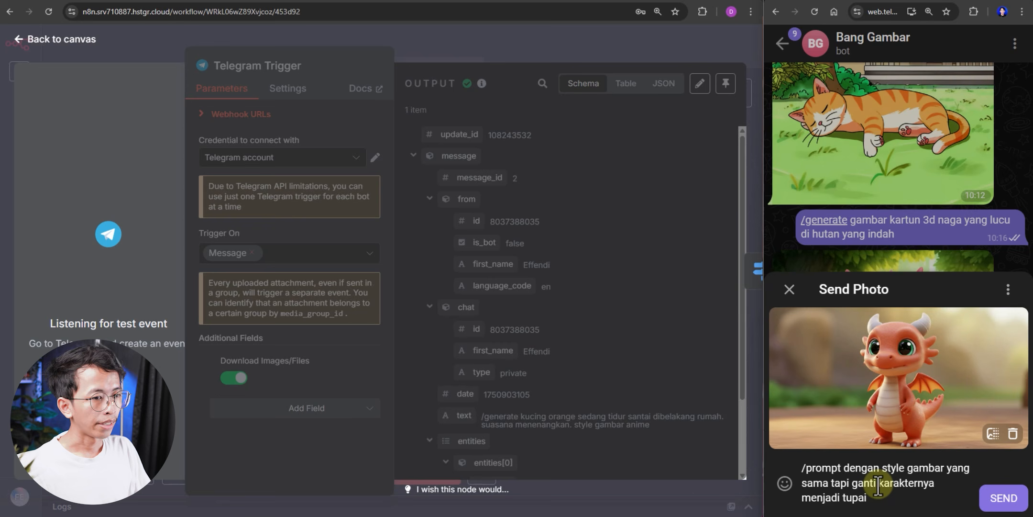
pyautogui.click(1008, 507)
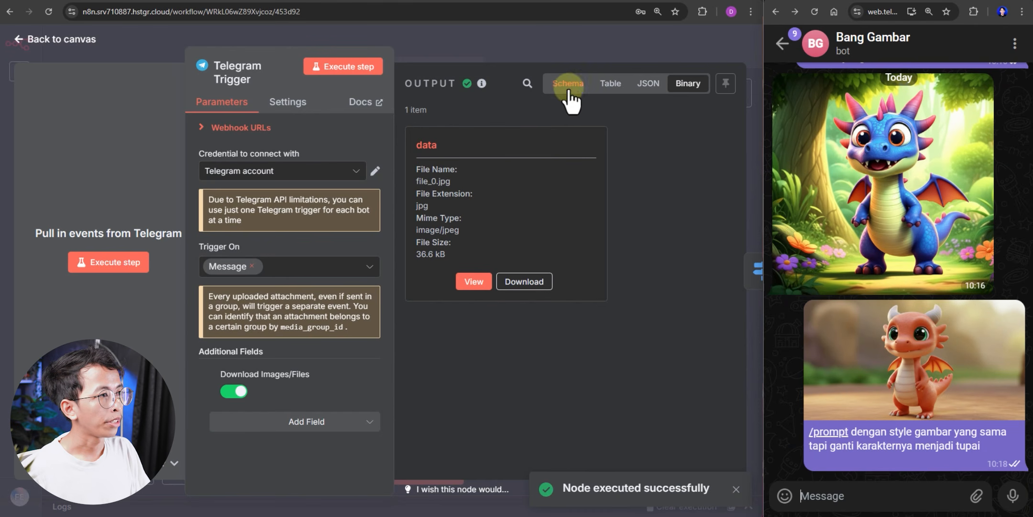
# - Examine the Telegram Trigger's output as a schema, including the photo entries, and return to the canvas
pyautogui.click(568, 91)
pyautogui.scroll(-5, 549, 103)
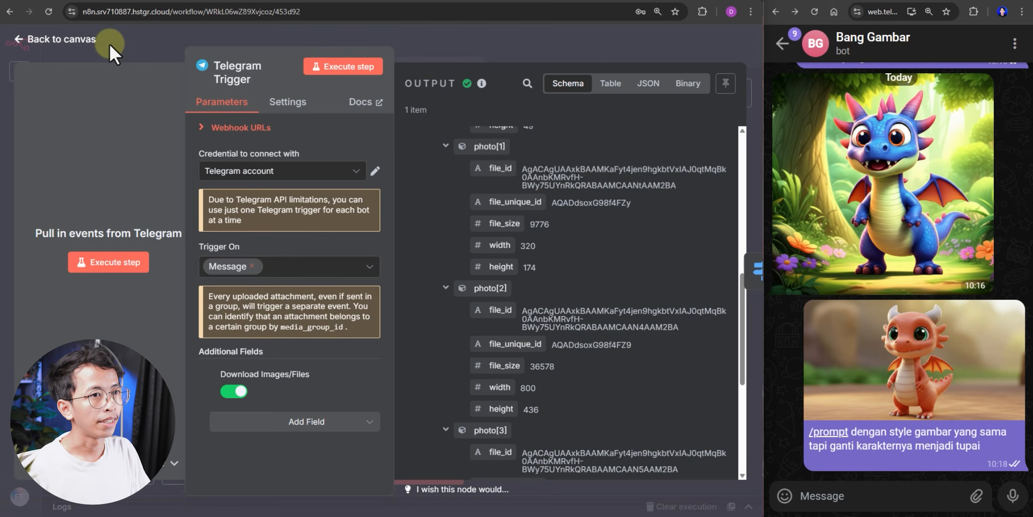
pyautogui.click(67, 41)
# - Replace the value checked by the Switch node's second rule with the incoming caption field, {{ $json.message.caption }}
pyautogui.scroll(3, 272, 268)
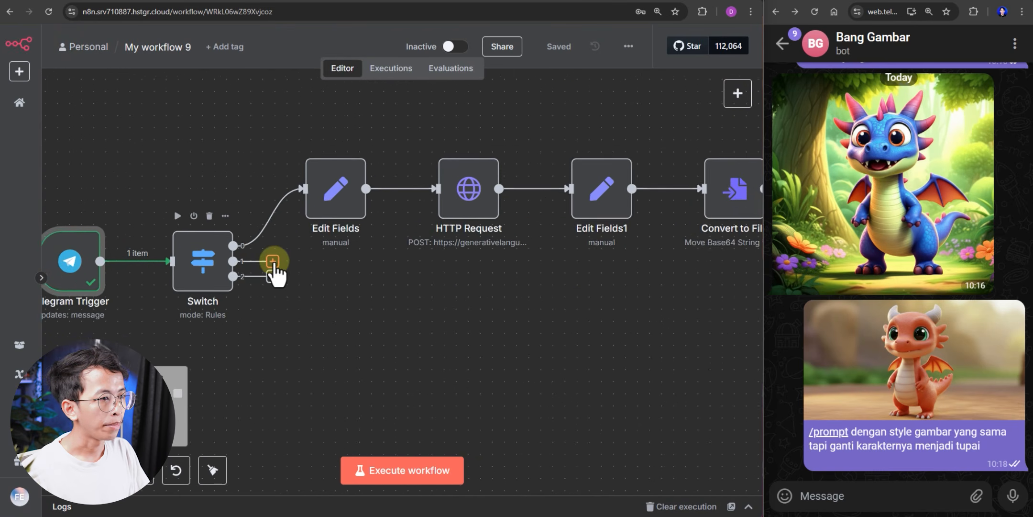
pyautogui.doubleClick(198, 270)
pyautogui.scroll(-2, 378, 287)
pyautogui.click(377, 280)
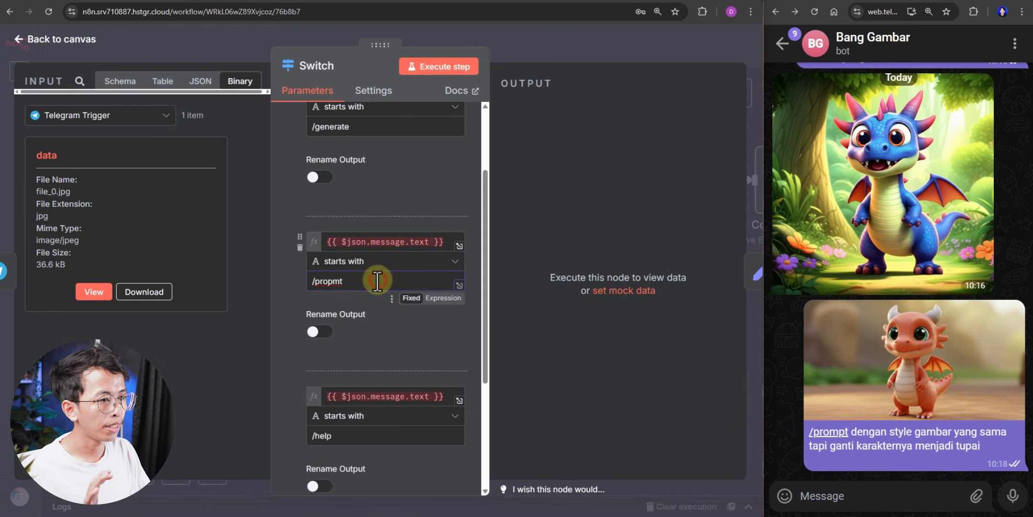
pyautogui.click(377, 241)
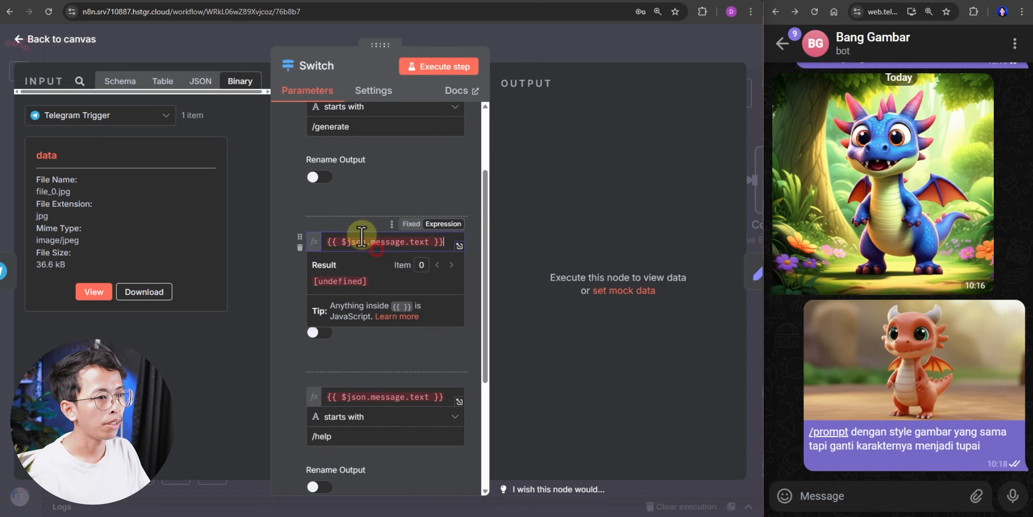
pyautogui.click(418, 242)
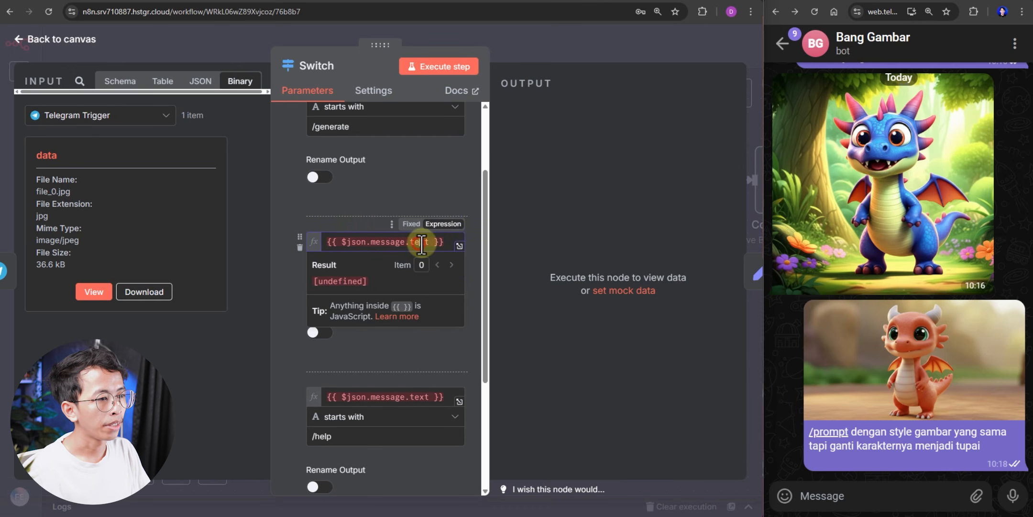
pyautogui.click(114, 81)
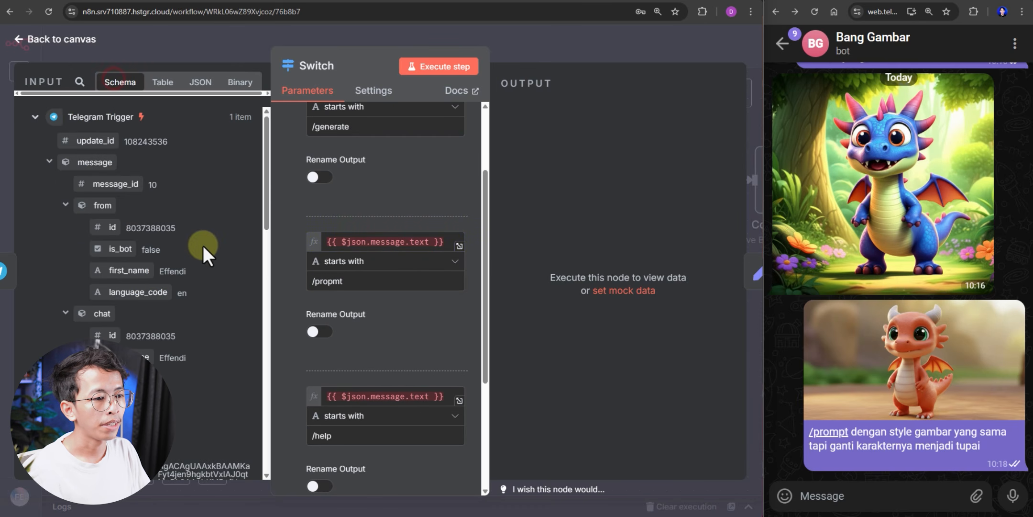
pyautogui.scroll(-12, 202, 248)
pyautogui.scroll(-5, 200, 249)
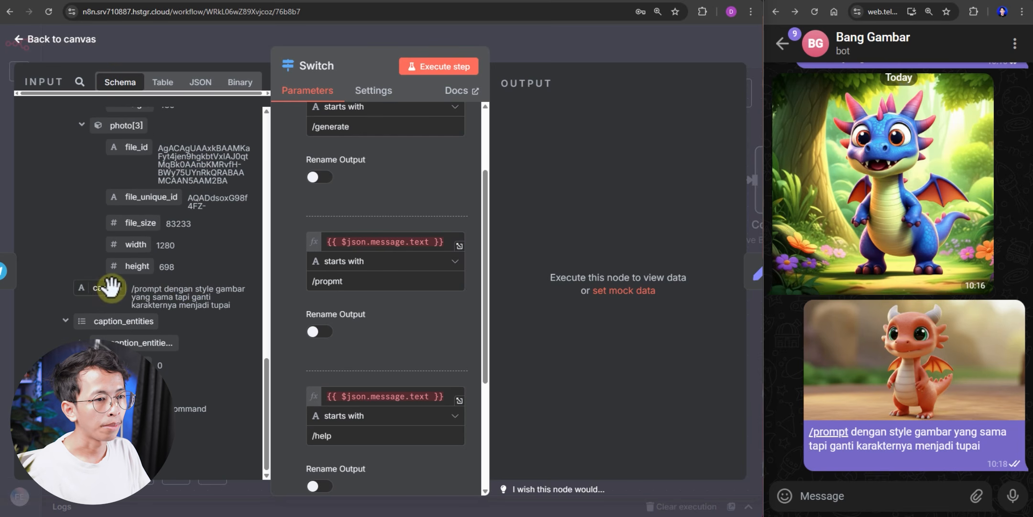
pyautogui.moveTo(443, 243); pyautogui.dragTo(302, 242)
pyautogui.press('BackSpace')
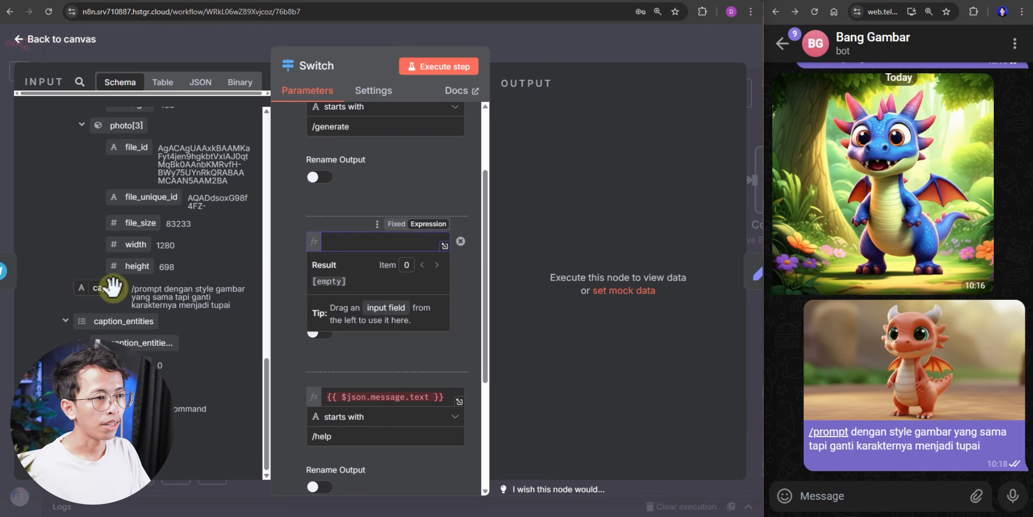
pyautogui.moveTo(107, 287); pyautogui.dragTo(359, 242)
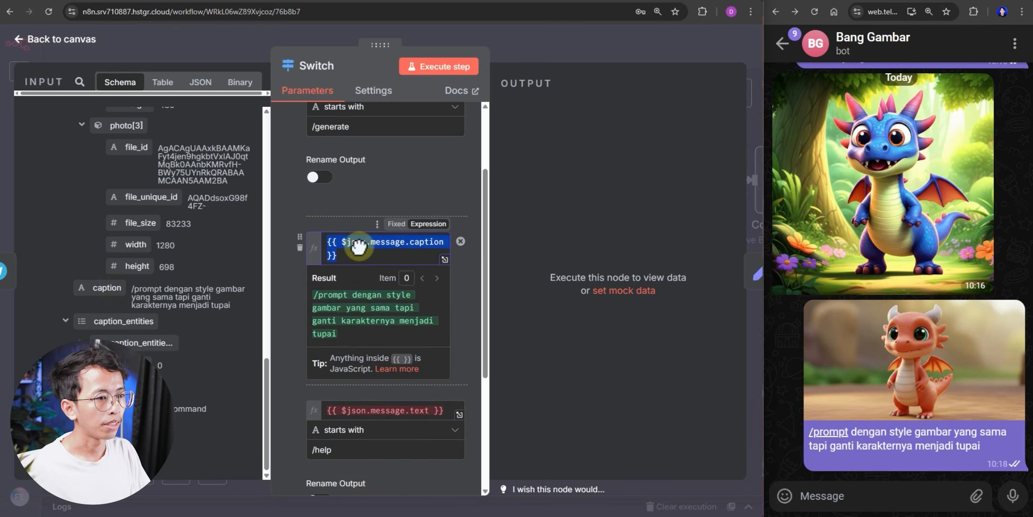
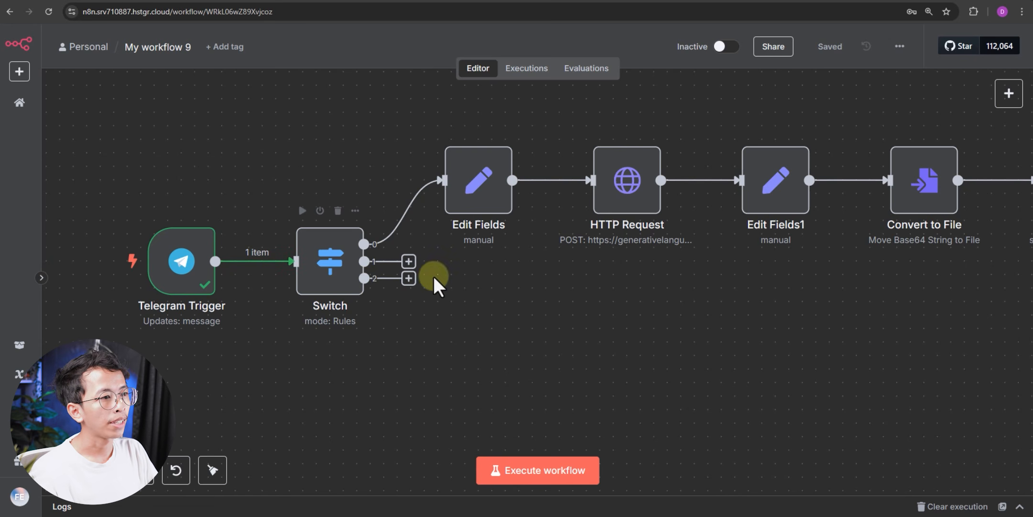
# - Add an Extract from File node with the "Move file to base64 string" action to the Switch node's output 1
pyautogui.click(409, 261)
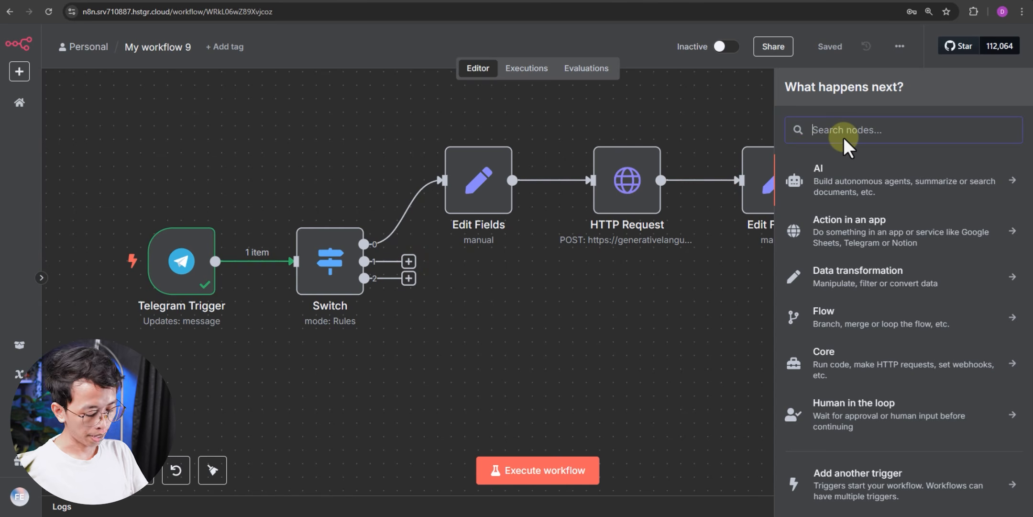
pyautogui.write('convert')
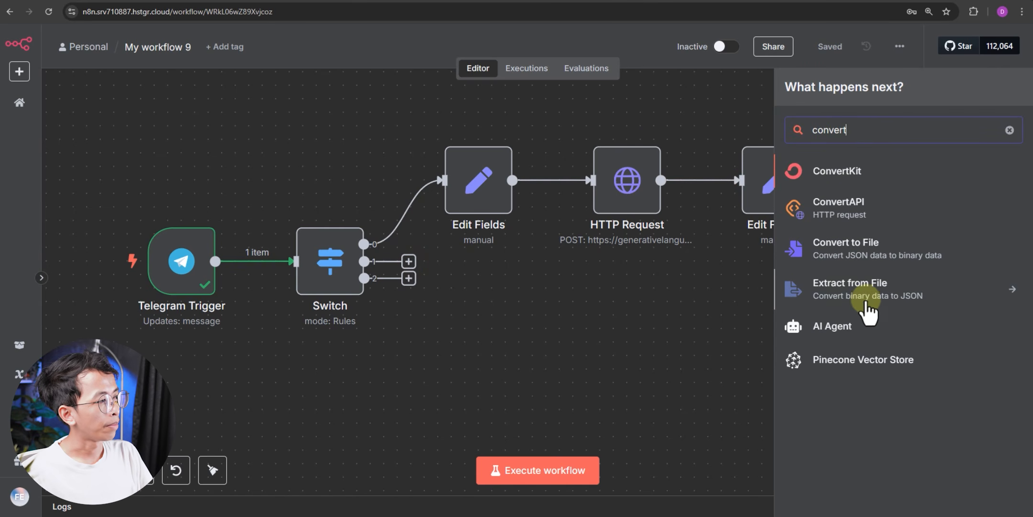
pyautogui.click(859, 294)
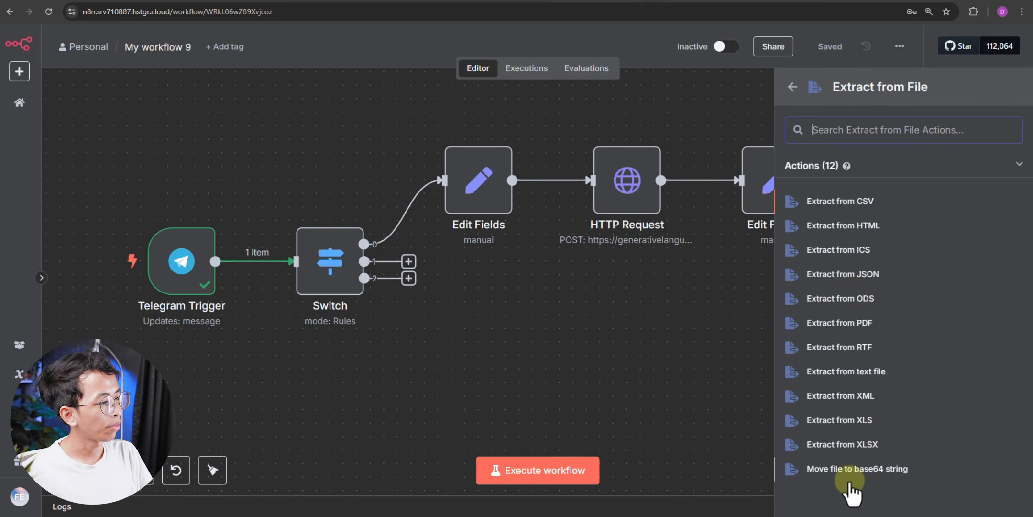
pyautogui.click(880, 471)
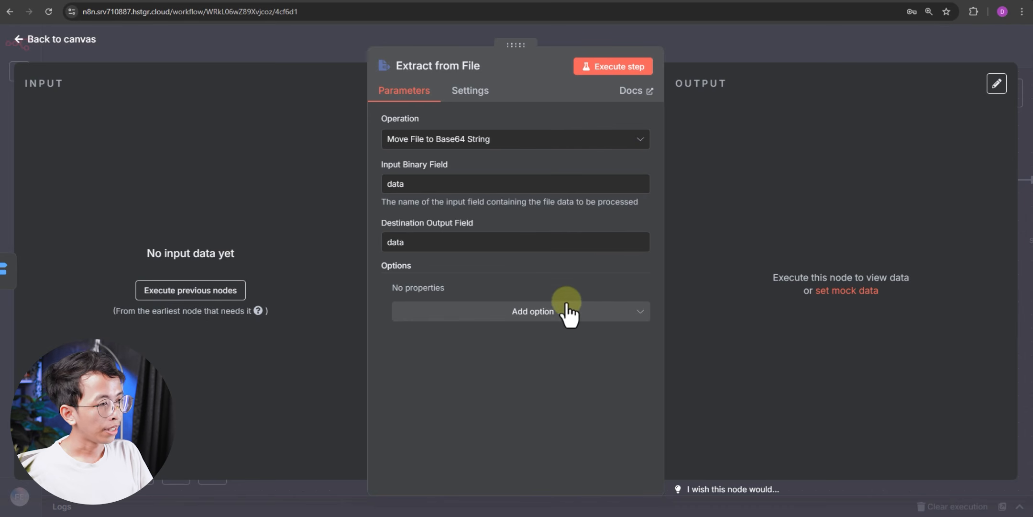
# - Execute the Extract from File node, check its base64 data output, and align the node beneath Edit Fields on the canvas
pyautogui.click(589, 76)
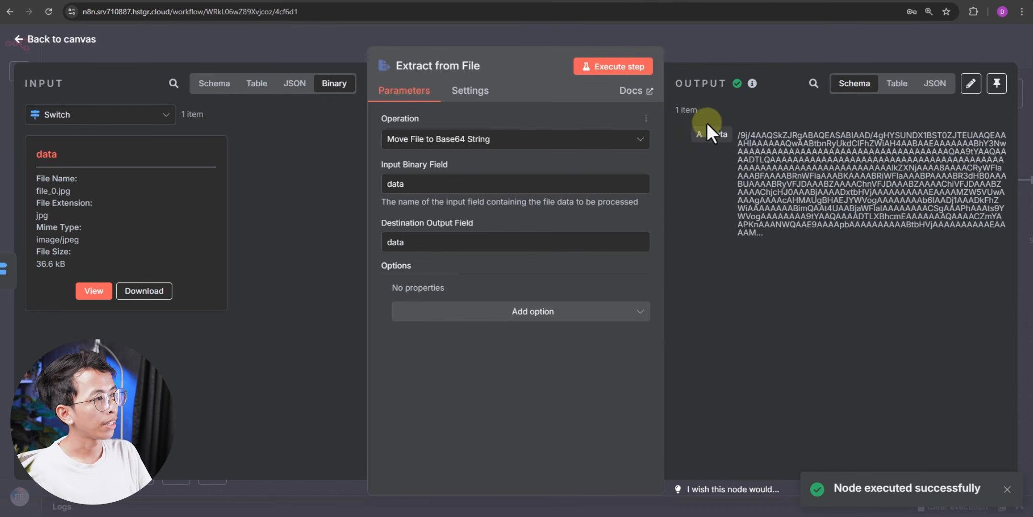
pyautogui.moveTo(737, 132); pyautogui.dragTo(768, 235)
pyautogui.moveTo(738, 124); pyautogui.dragTo(765, 234)
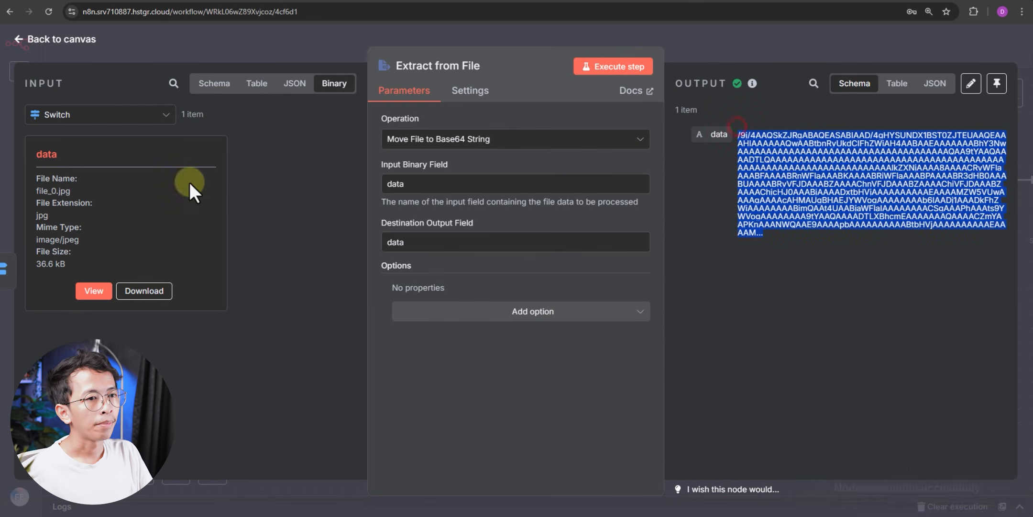
pyautogui.click(84, 48)
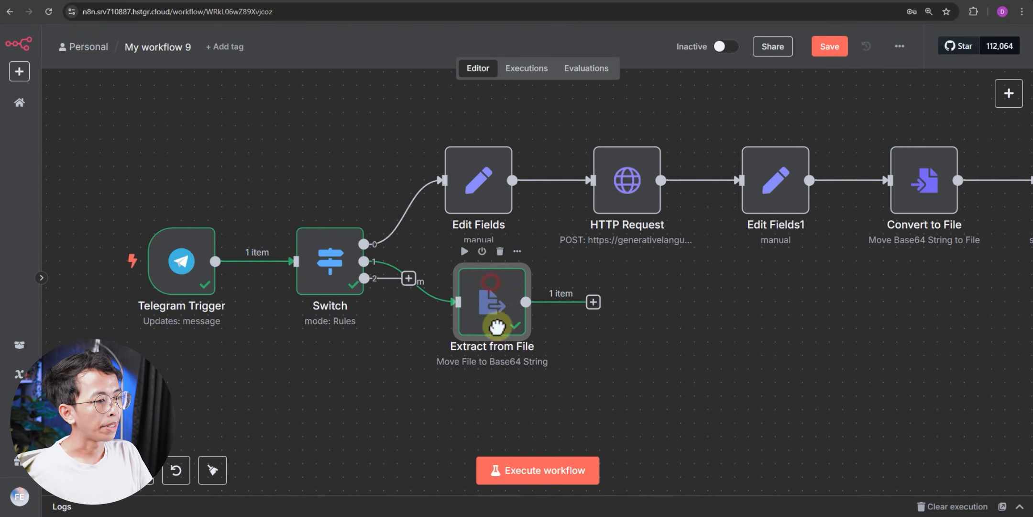
pyautogui.moveTo(496, 326); pyautogui.dragTo(483, 341)
# - Add an HTTP Request node after Extract from File and set its method to POST
pyautogui.moveTo(673, 345); pyautogui.dragTo(469, 324)
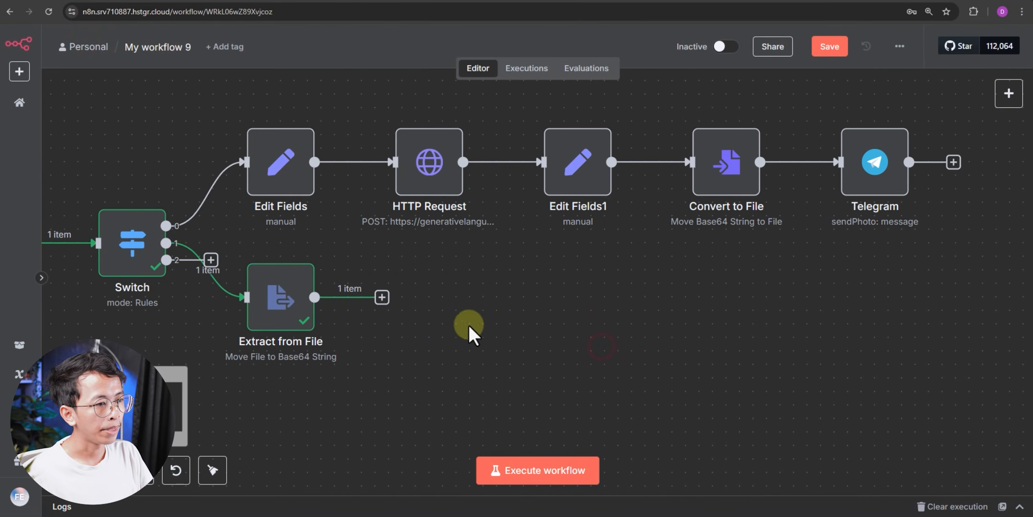
pyautogui.click(382, 297)
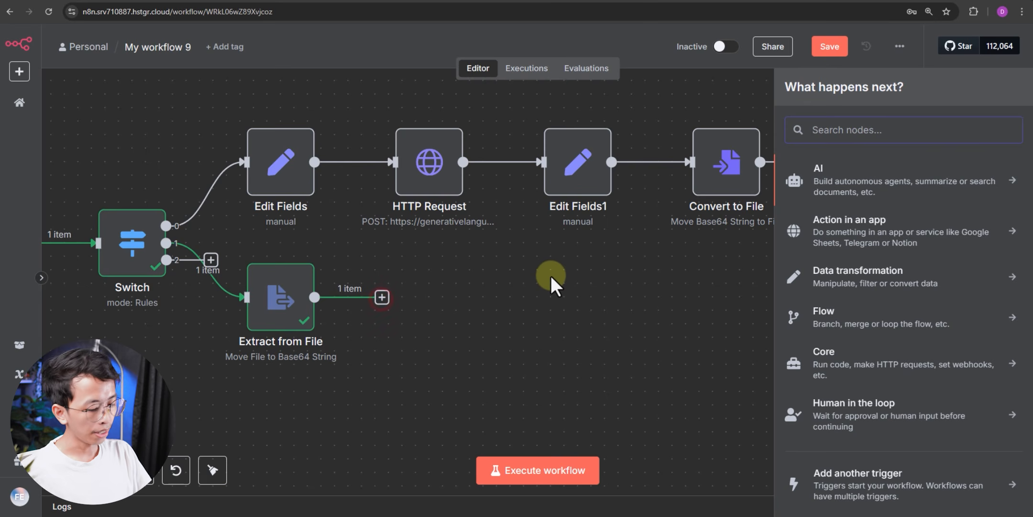
pyautogui.write('http')
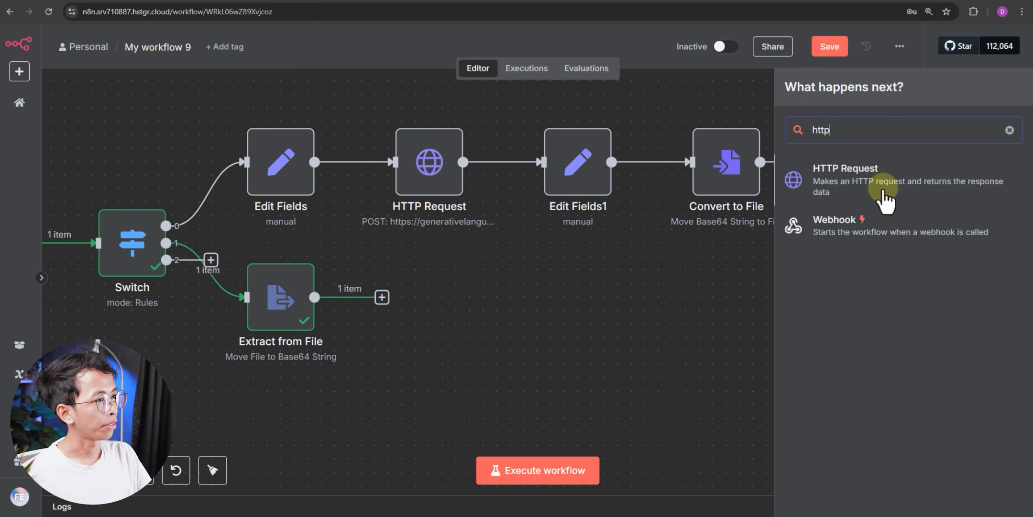
pyautogui.click(823, 201)
pyautogui.click(478, 159)
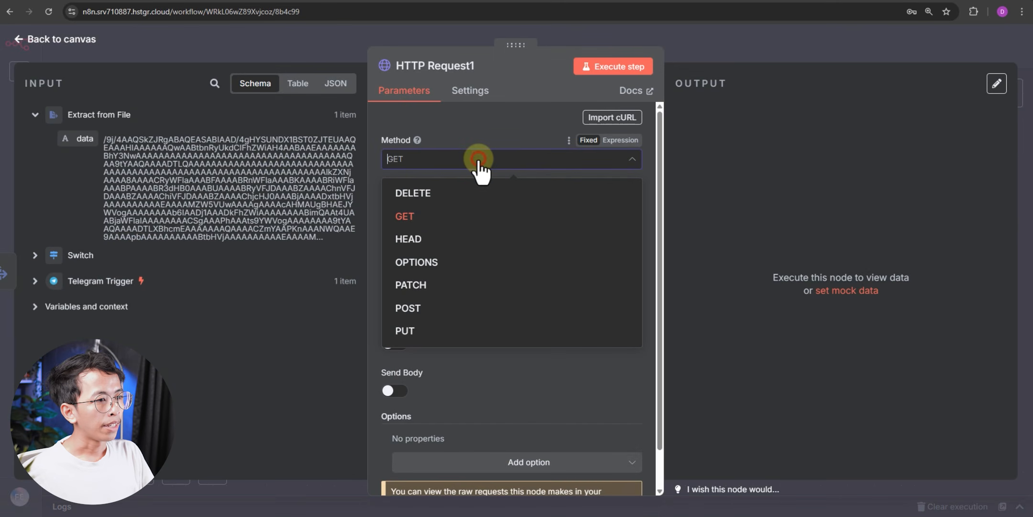
pyautogui.click(451, 309)
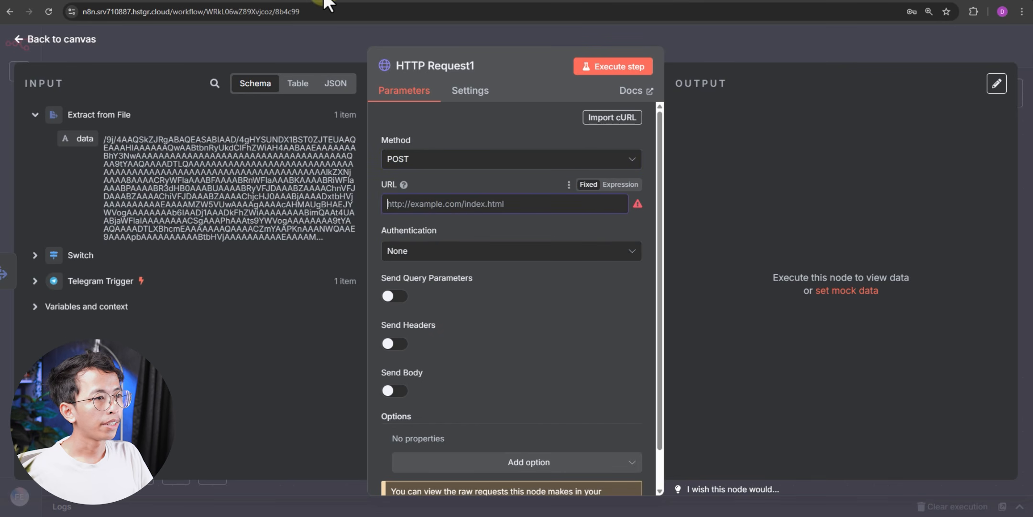
# - Copy the gemini-2.5-flash:generateContent URL under "HTTP Request Image to Text" in the Google Docs notes and paste it as the HTTP Request1 node's URL
pyautogui.click(326, 1)
pyautogui.scroll(1, 384, 263)
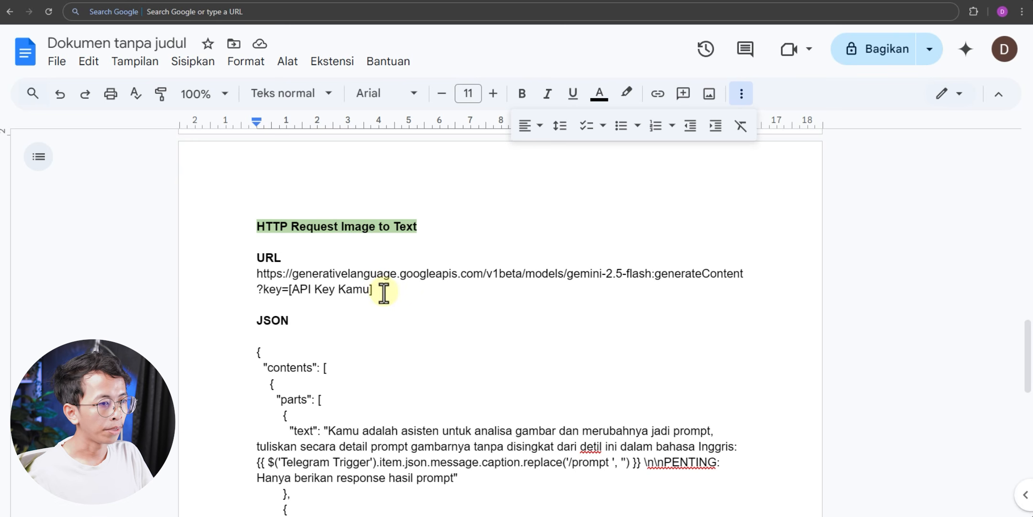
pyautogui.click(340, 228)
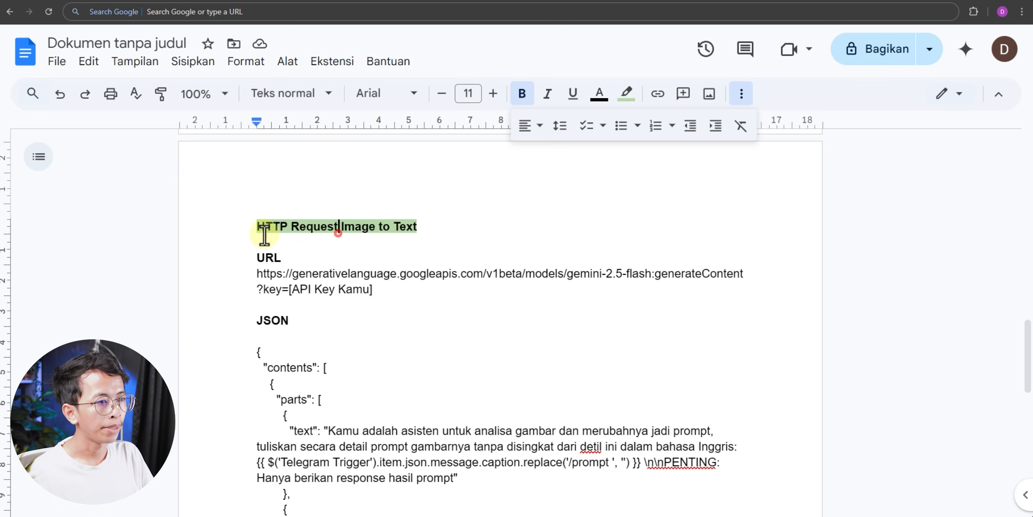
pyautogui.tripleClick(383, 289)
pyautogui.hotkey('ctrl', 'c')
pyautogui.click(261, 1)
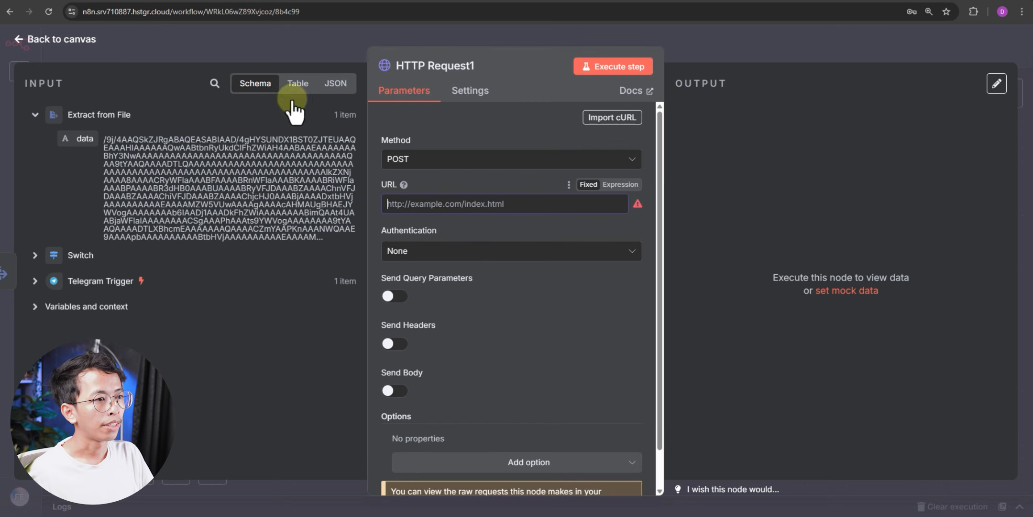
pyautogui.click(405, 205)
pyautogui.hotkey('ctrl', 'v')
# - Replace the [API Key Kamu] placeholder in the request URL with the API key copied from Google AI Studio
pyautogui.click(637, 207)
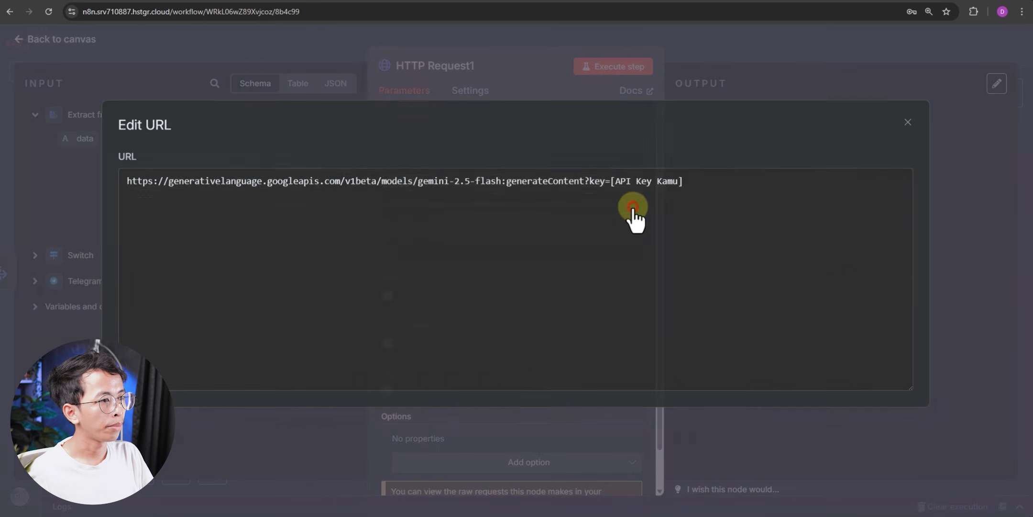
pyautogui.moveTo(609, 185); pyautogui.dragTo(721, 178)
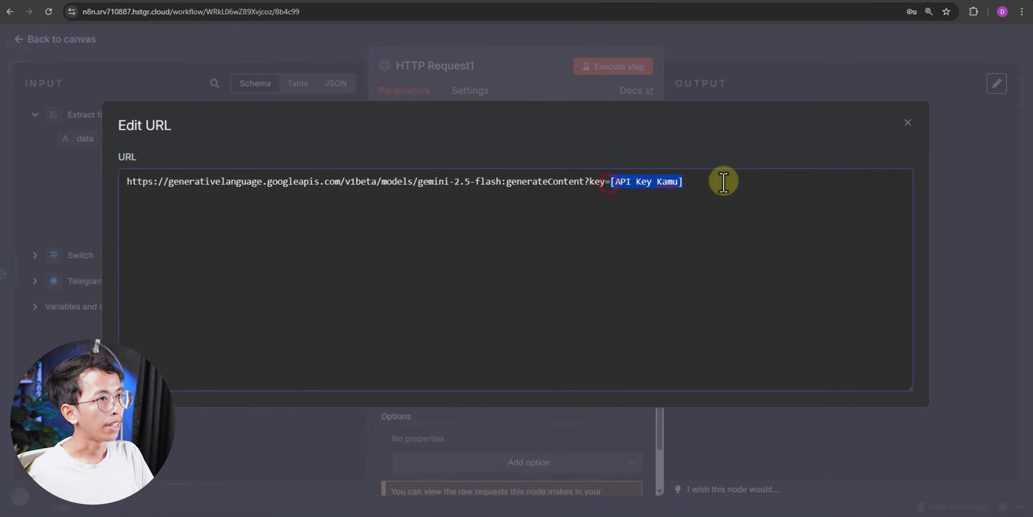
pyautogui.click(470, 1)
pyautogui.click(530, 287)
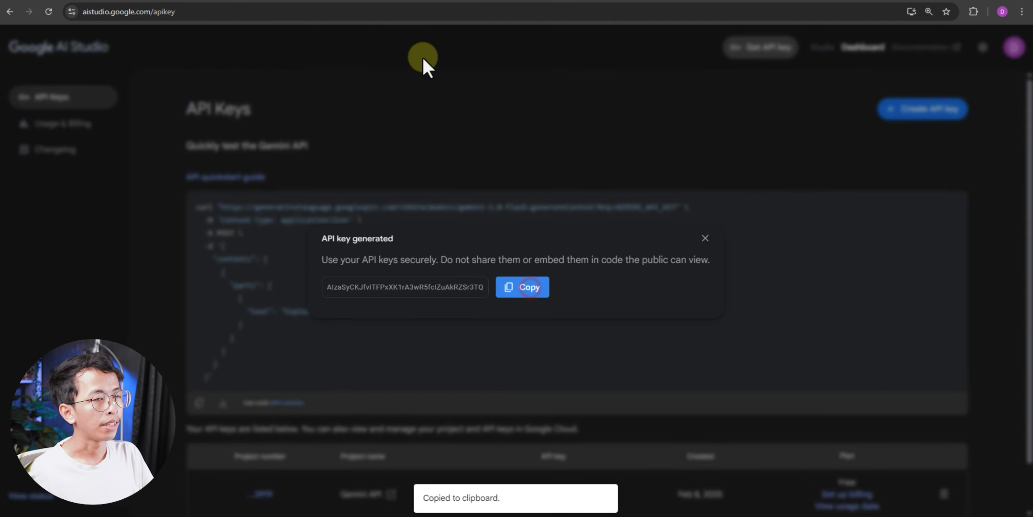
pyautogui.click(212, 1)
pyautogui.click(907, 123)
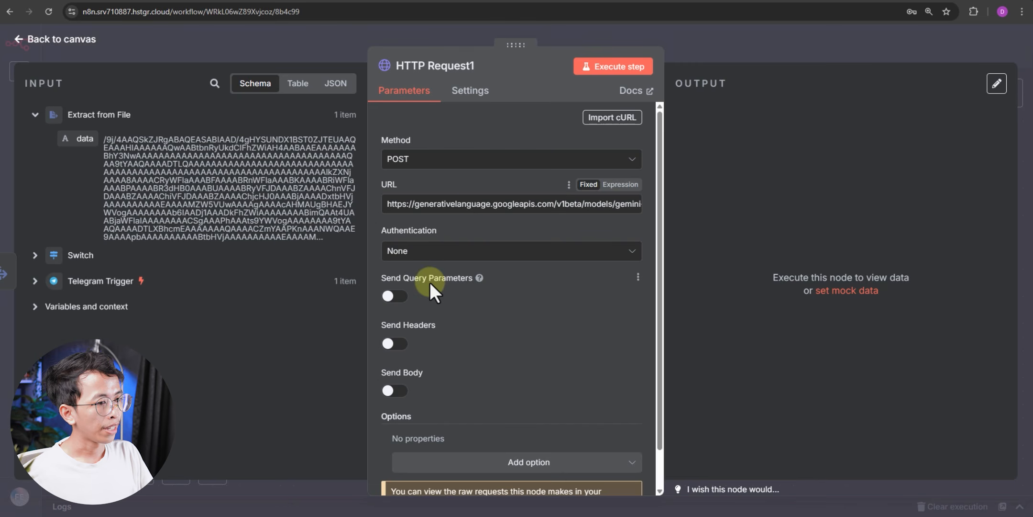
# - Enable Send Body for the HTTP Request1 node and specify the body using JSON
pyautogui.scroll(-1, 431, 288)
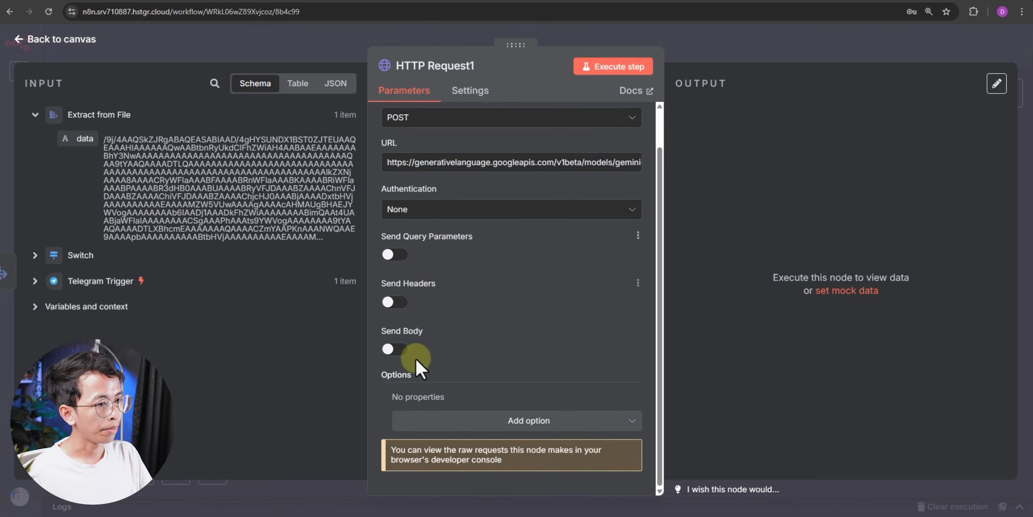
pyautogui.click(396, 349)
pyautogui.scroll(-2, 450, 340)
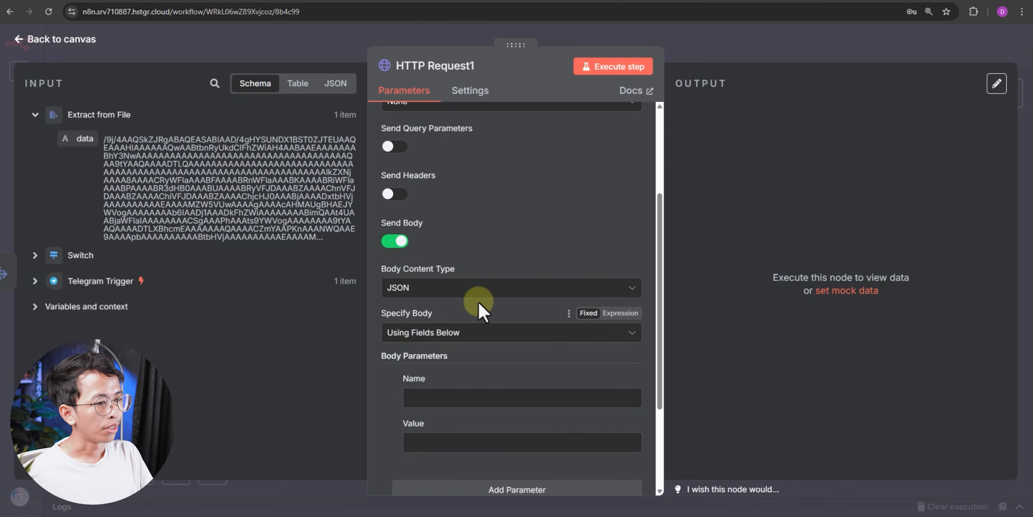
pyautogui.click(423, 333)
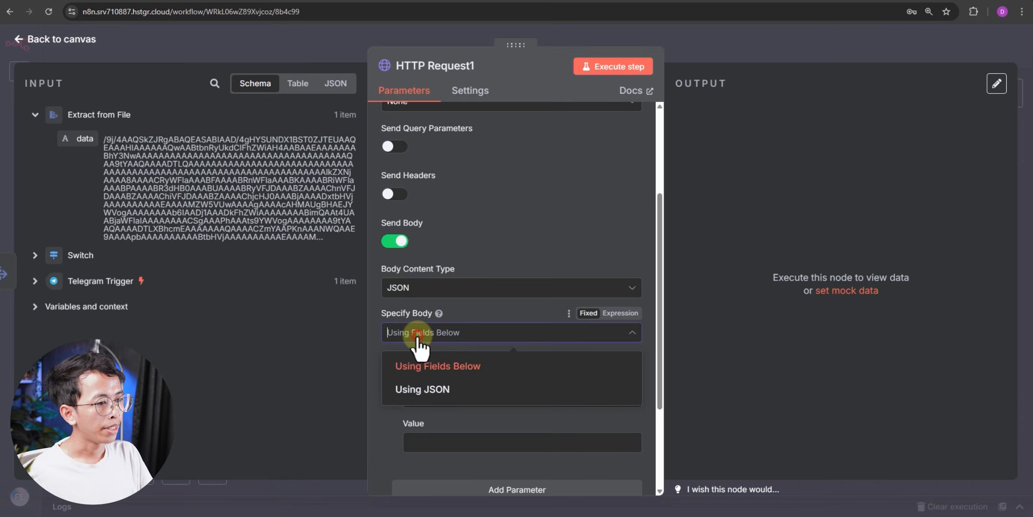
pyautogui.click(421, 390)
# - Copy the image-to-text JSON block from the Google Docs notes and paste it as the HTTP Request1 node's JSON body
pyautogui.click(326, 1)
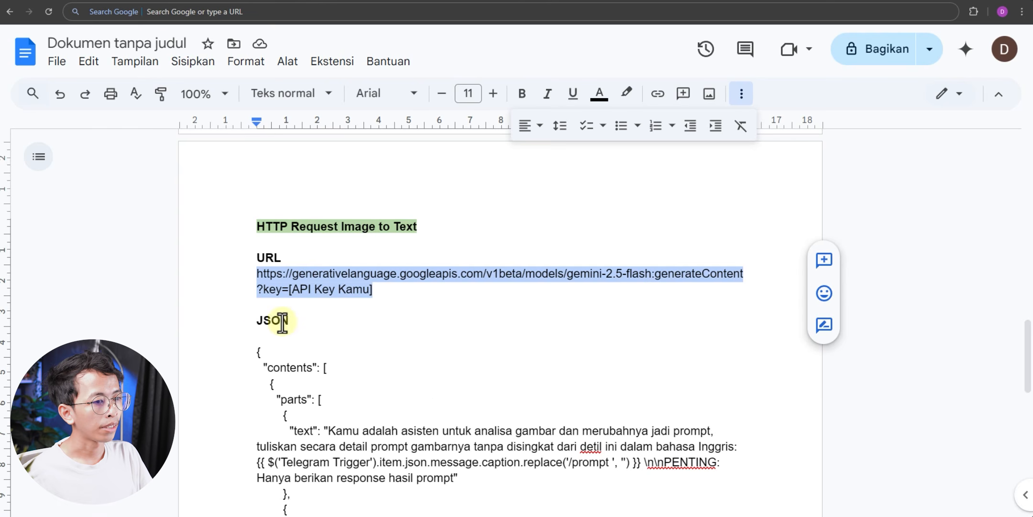
pyautogui.scroll(-2, 280, 320)
pyautogui.moveTo(257, 243); pyautogui.dragTo(274, 323)
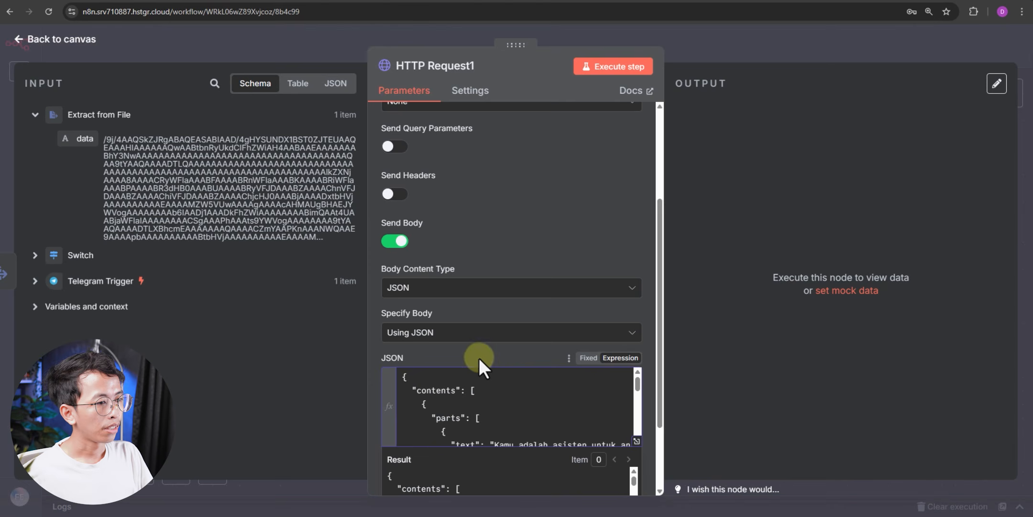
pyautogui.scroll(-2, 450, 383)
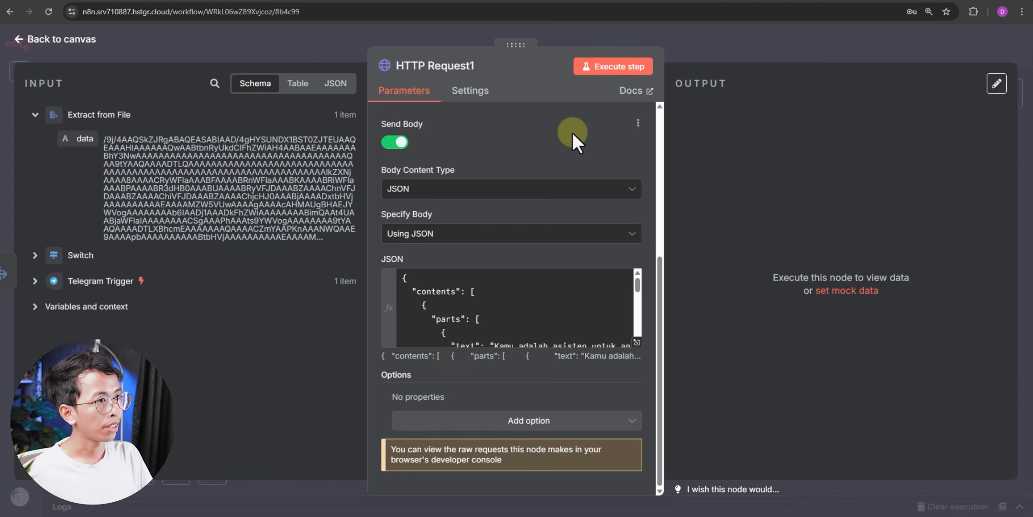
# - Execute the HTTP Request1 node and examine the generated prompt text in its candidates output
pyautogui.scroll(3, 594, 117)
pyautogui.click(606, 67)
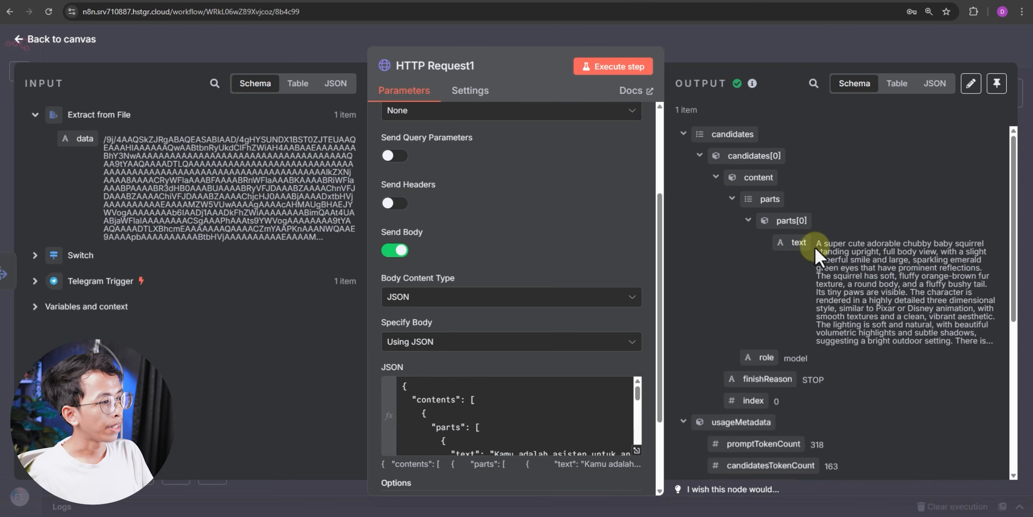
pyautogui.moveTo(814, 247); pyautogui.dragTo(974, 347)
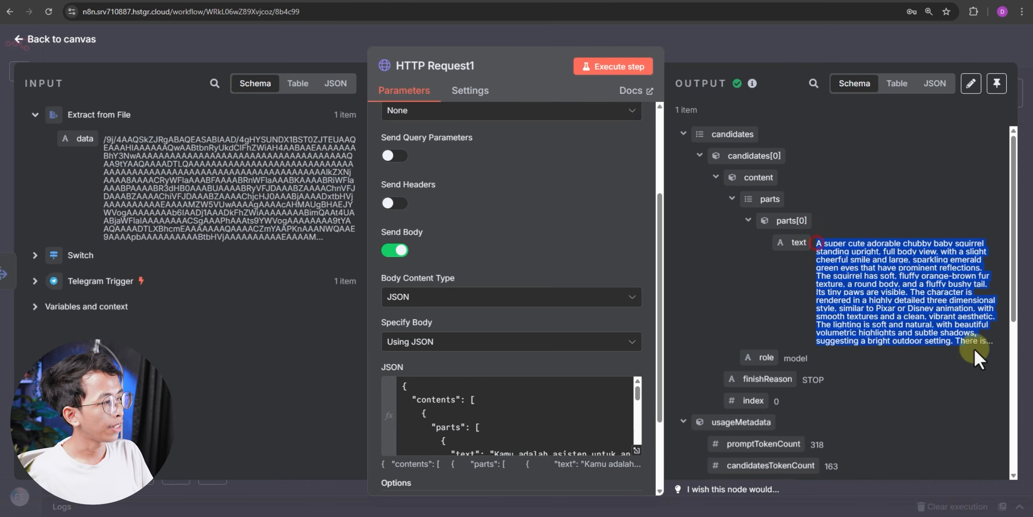
pyautogui.click(942, 296)
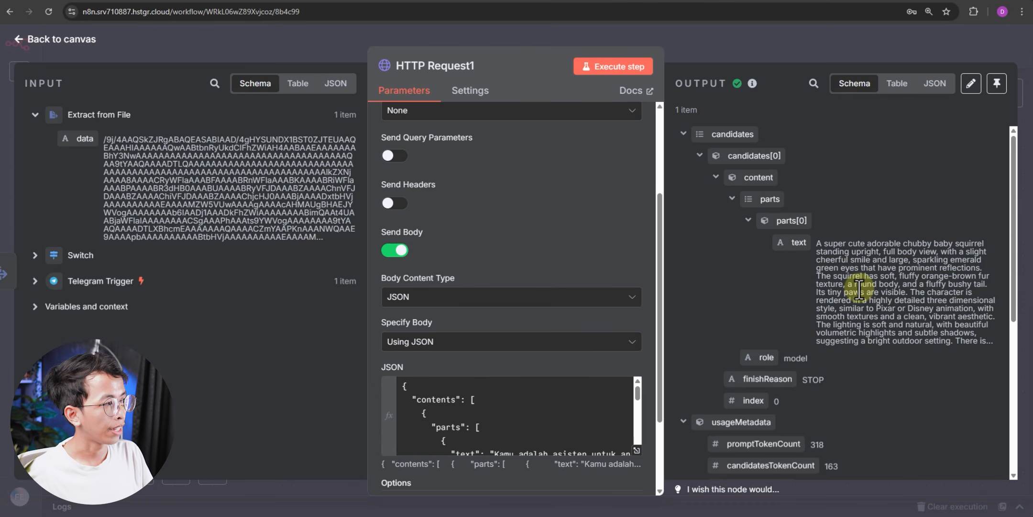
pyautogui.moveTo(819, 246); pyautogui.dragTo(944, 343)
pyautogui.click(945, 344)
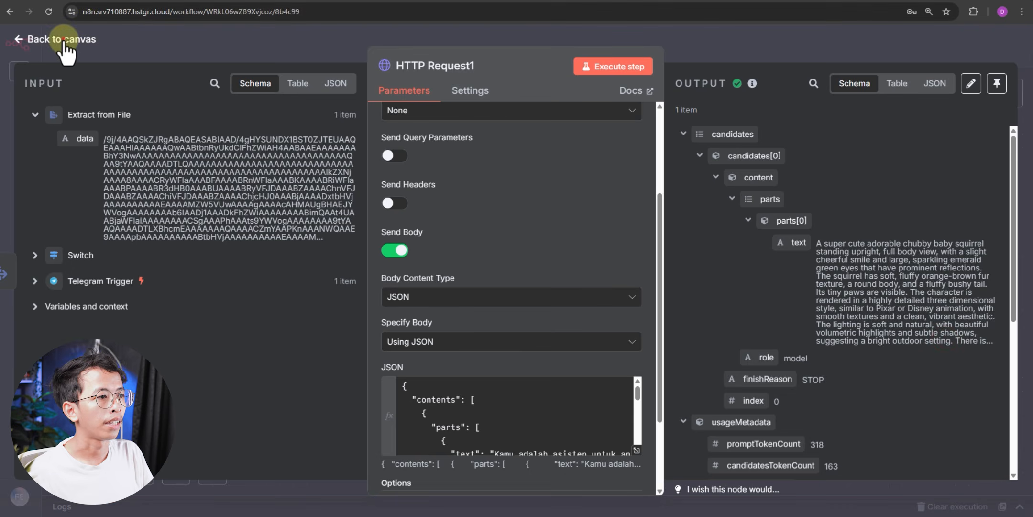
# - Add a Telegram node with the "Send a text message" action after HTTP Request1
pyautogui.click(28, 39)
pyautogui.click(529, 296)
pyautogui.write('tele')
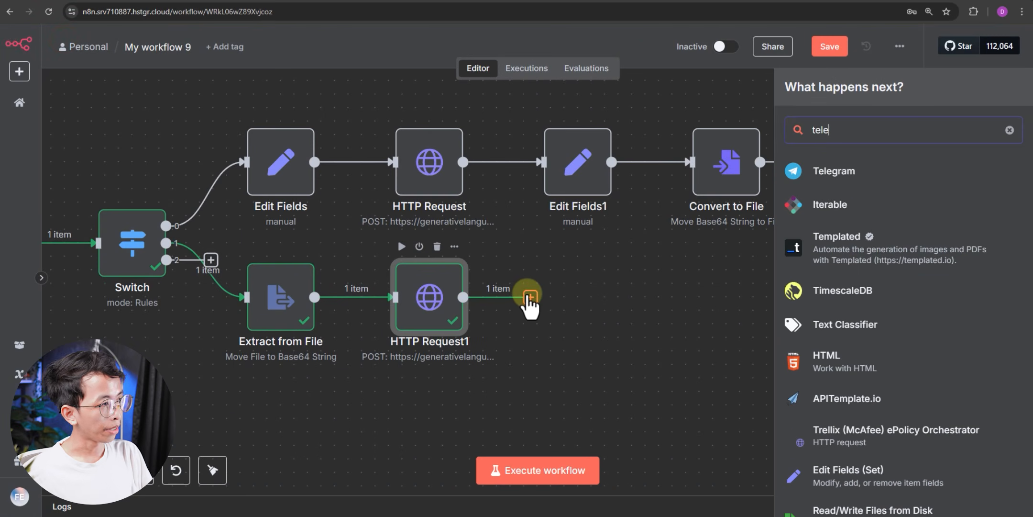
pyautogui.click(826, 173)
pyautogui.scroll(-5, 842, 268)
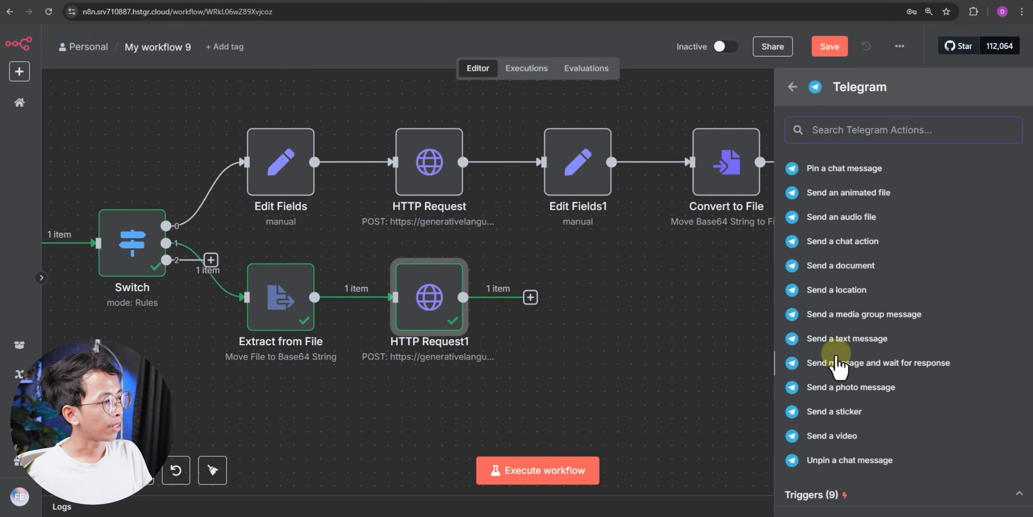
pyautogui.click(852, 338)
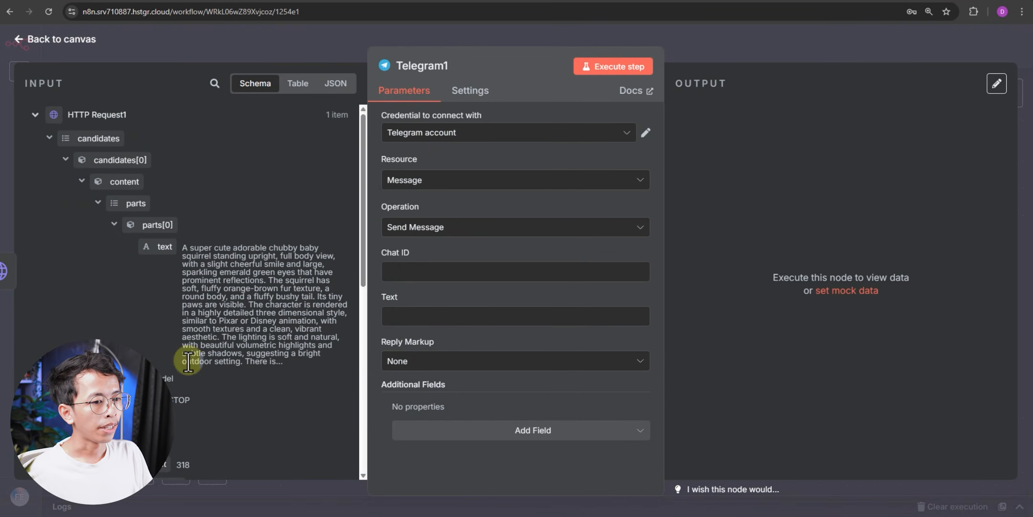
# - Map the new Telegram node's Chat ID to the trigger's chat id, {{ $('Telegram Trigger').item.json.message.chat.id }}
pyautogui.scroll(-10, 177, 368)
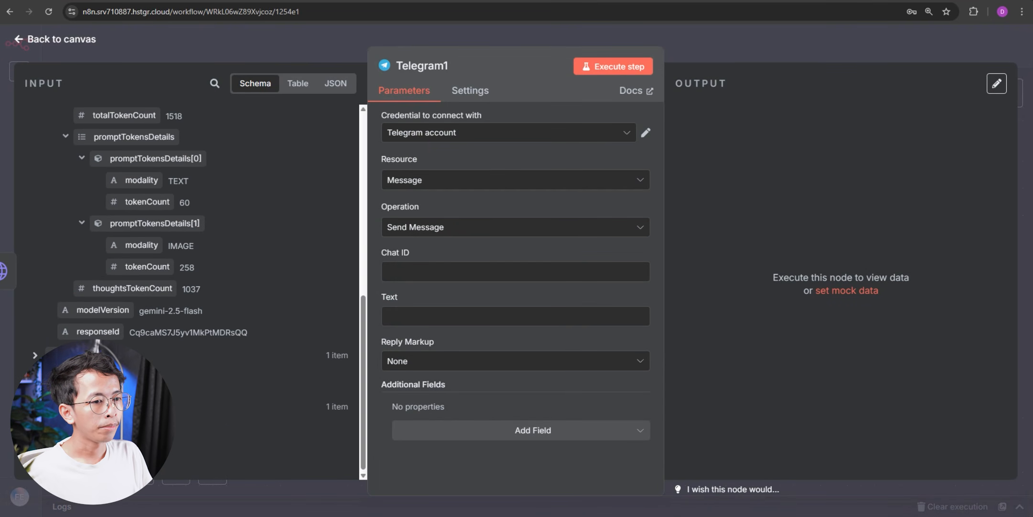
pyautogui.scroll(-10, 229, 293)
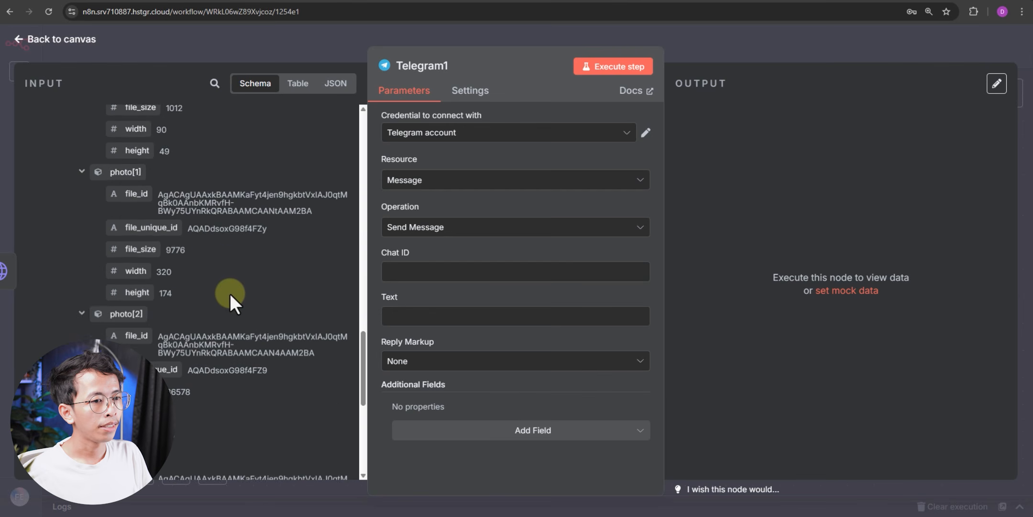
pyautogui.scroll(-2, 229, 296)
pyautogui.scroll(4, 218, 306)
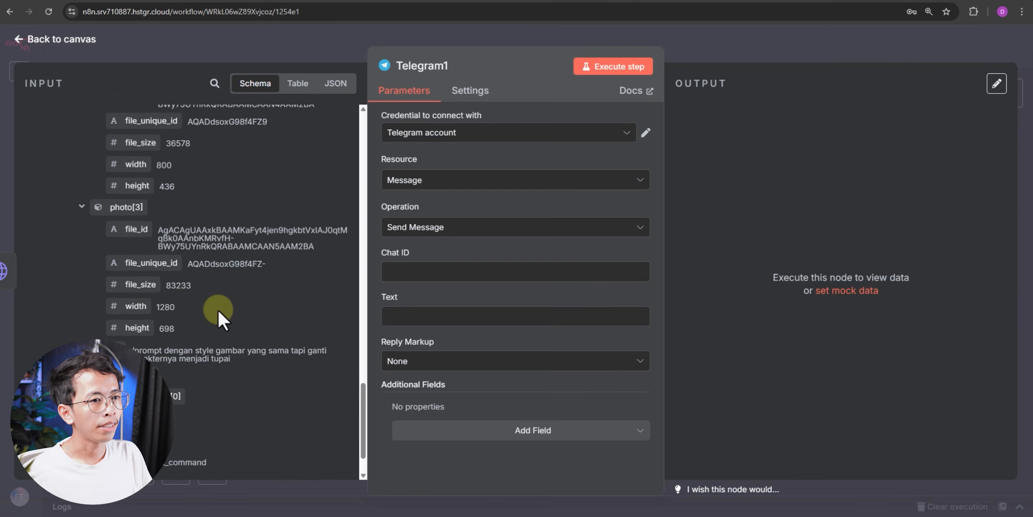
pyautogui.scroll(8, 187, 300)
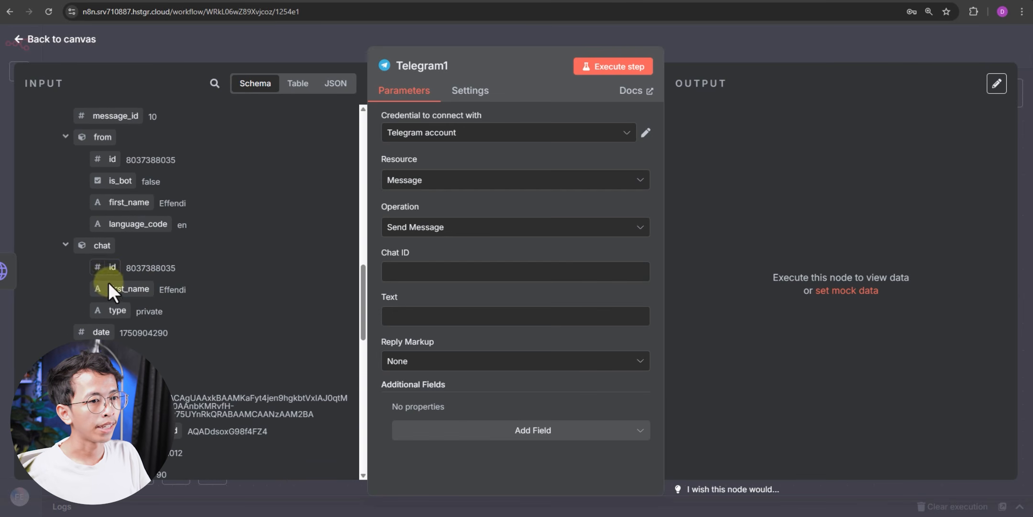
pyautogui.moveTo(102, 268); pyautogui.dragTo(433, 277)
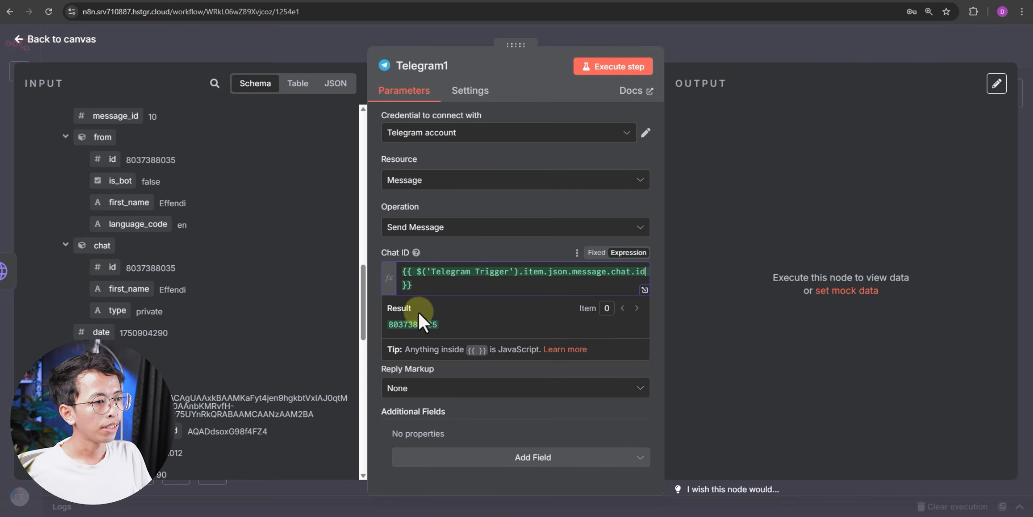
pyautogui.click(374, 313)
# - Map the Telegram message's Text to the HTTP Request1 output, {{ $json.candidates[0].content.parts[0].text }}
pyautogui.scroll(10, 223, 289)
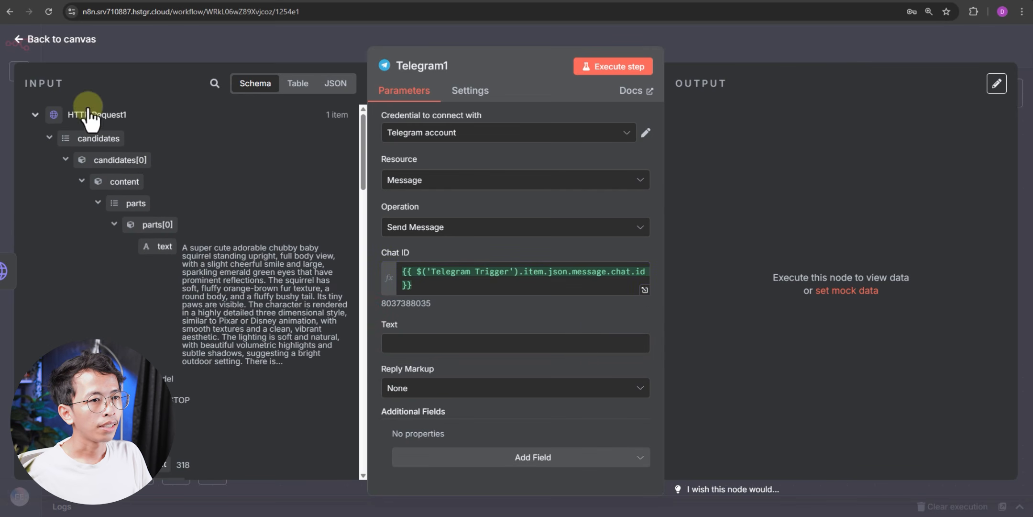
pyautogui.scroll(-2, 190, 188)
pyautogui.scroll(1, 165, 161)
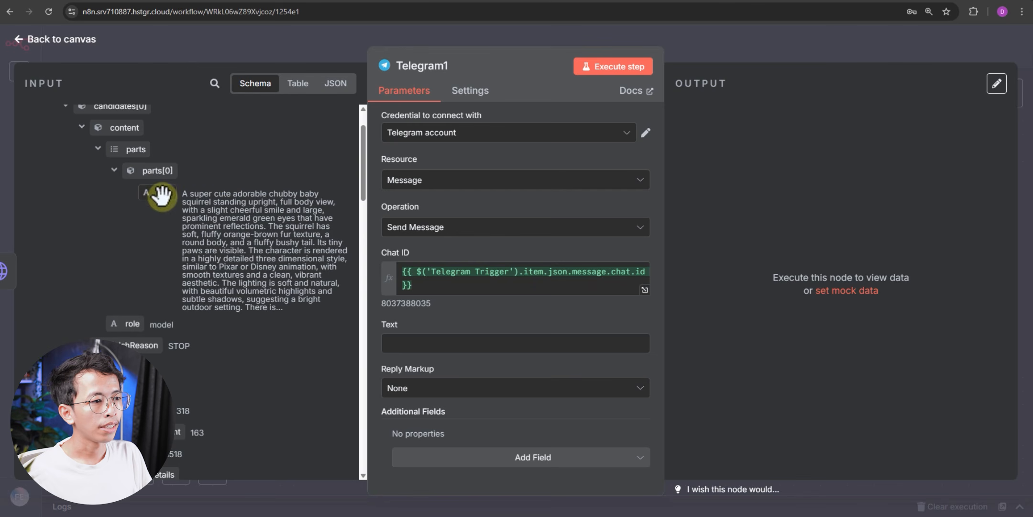
pyautogui.moveTo(162, 192); pyautogui.dragTo(407, 348)
pyautogui.click(525, 179)
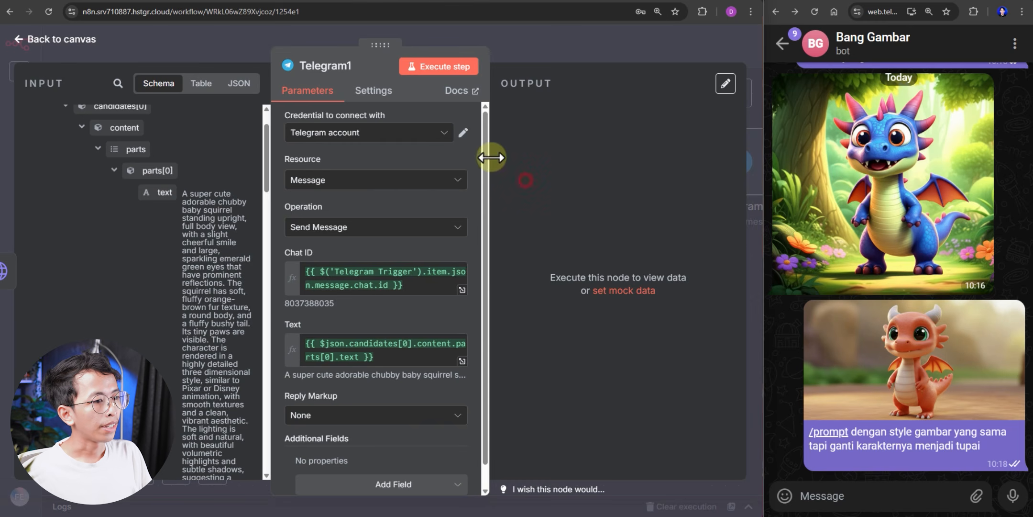
# - Execute the Telegram1 node and check the message the bot sends in the Telegram chat, including its n8n attribution line
pyautogui.scroll(-1, 382, 289)
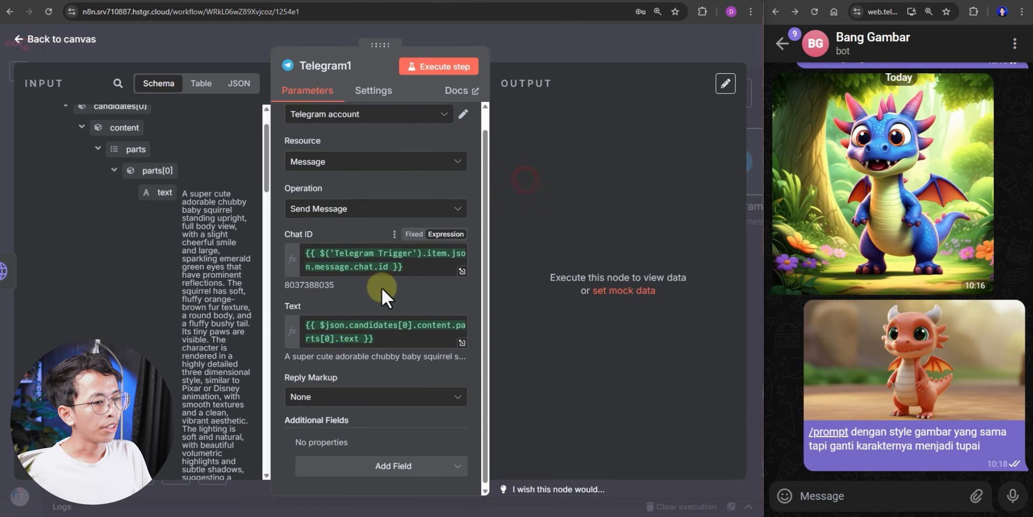
pyautogui.click(445, 69)
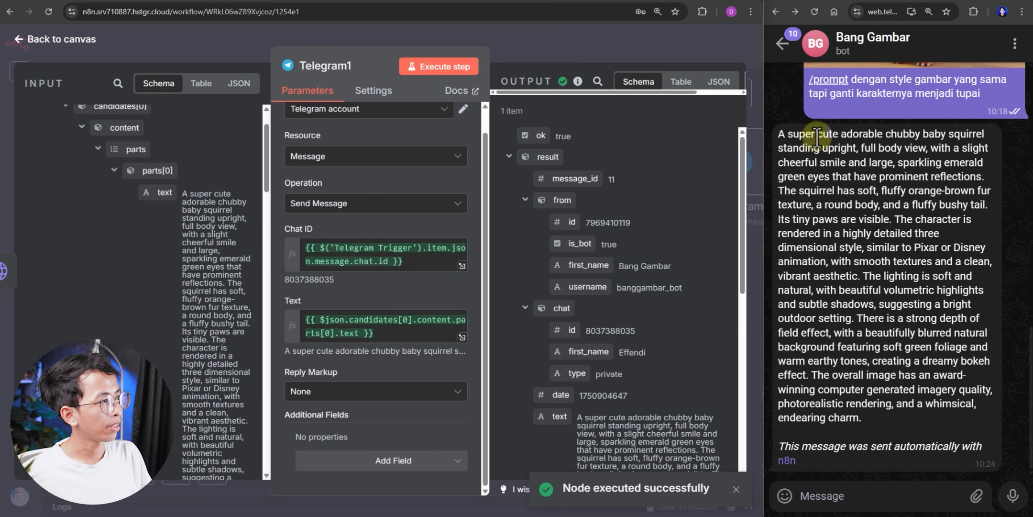
pyautogui.scroll(-1, 801, 201)
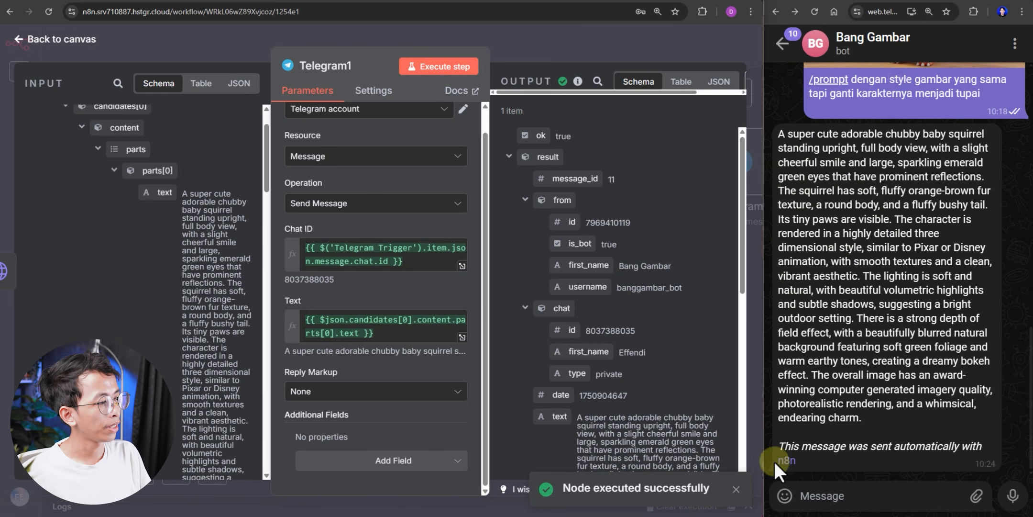
pyautogui.moveTo(779, 444); pyautogui.dragTo(812, 456)
pyautogui.click(813, 456)
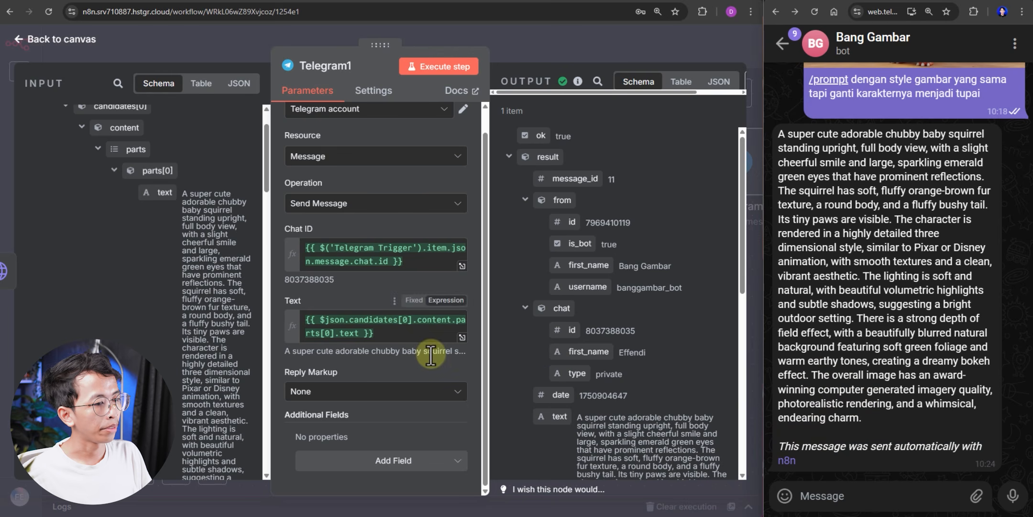
# - Add the Append n8n Attribution field to the Telegram1 node, turn it off, and execute the node again
pyautogui.click(355, 458)
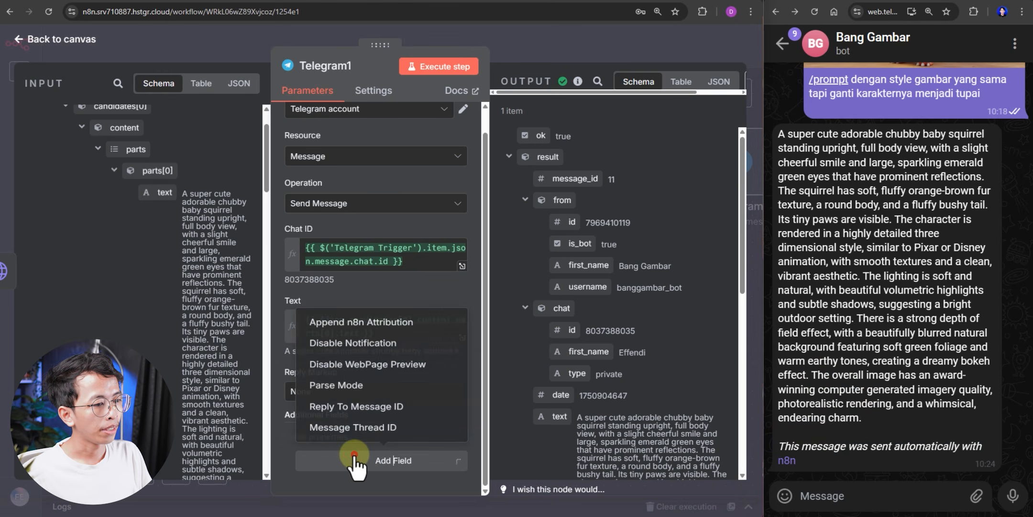
pyautogui.click(347, 312)
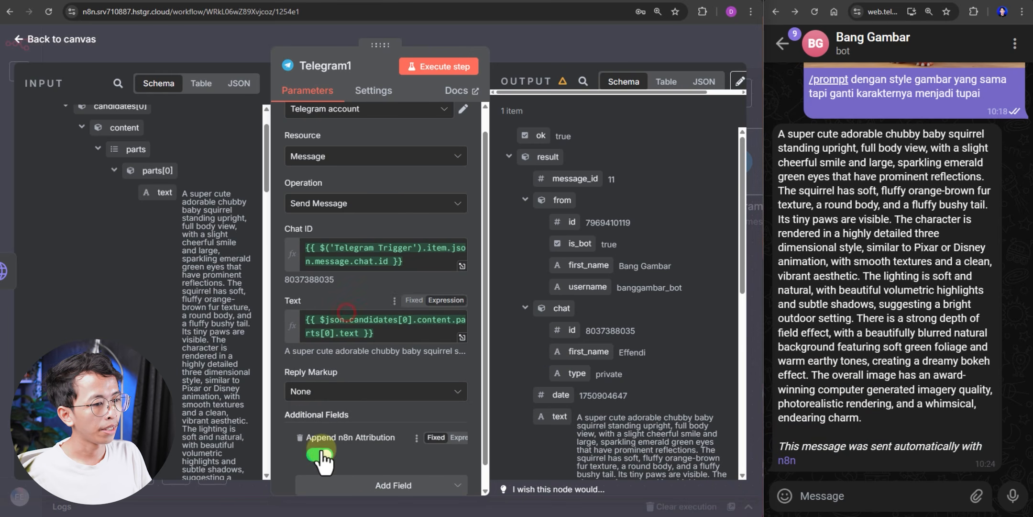
pyautogui.click(318, 454)
pyautogui.click(439, 67)
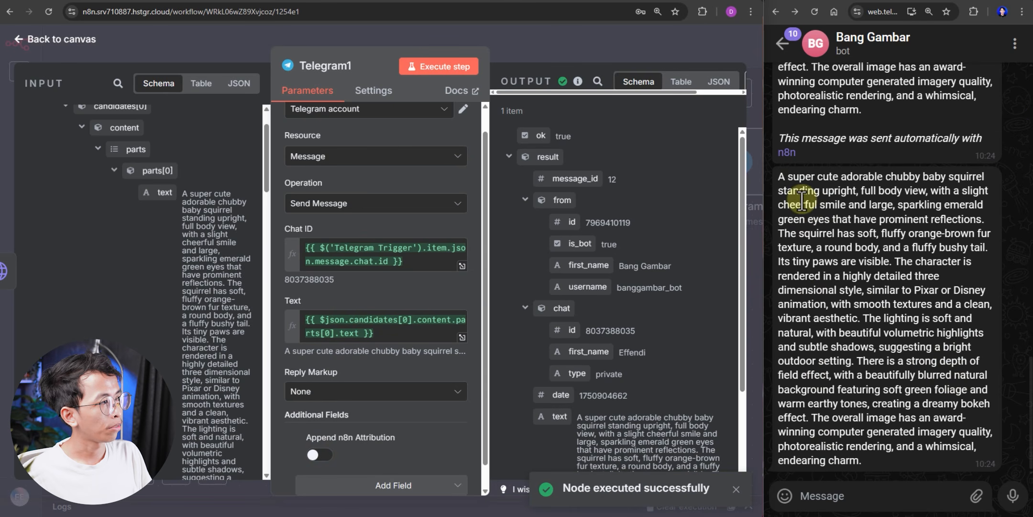
# - Wrap the Telegram1 node's Text expression in backticks, `{{ $json.candidates[0].content.parts[0].text }}`, and execute the node
pyautogui.moveTo(819, 154); pyautogui.dragTo(777, 154)
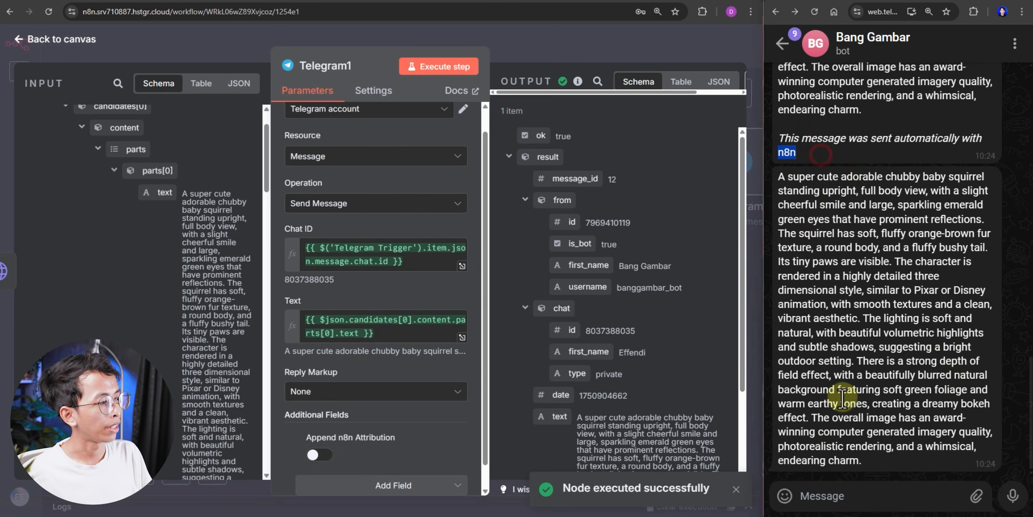
pyautogui.click(843, 396)
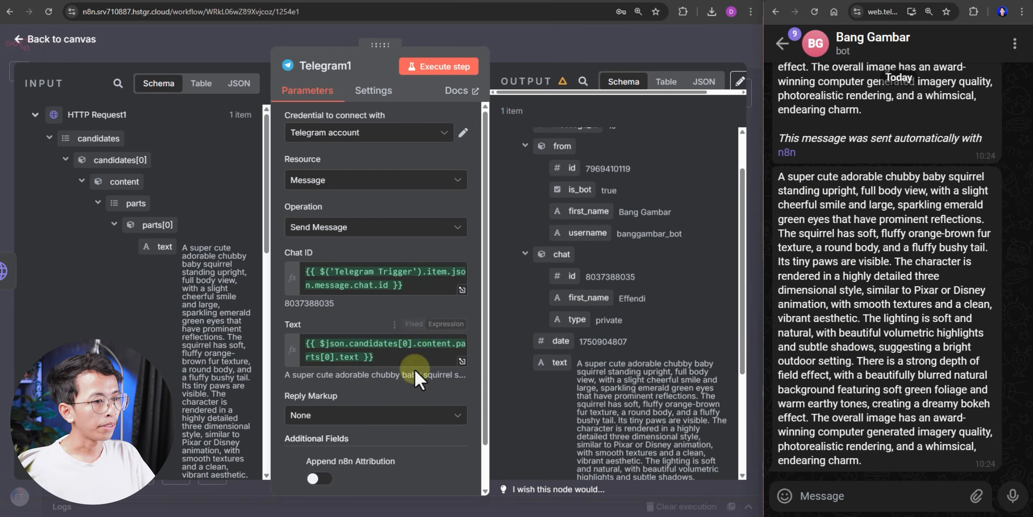
pyautogui.click(305, 348)
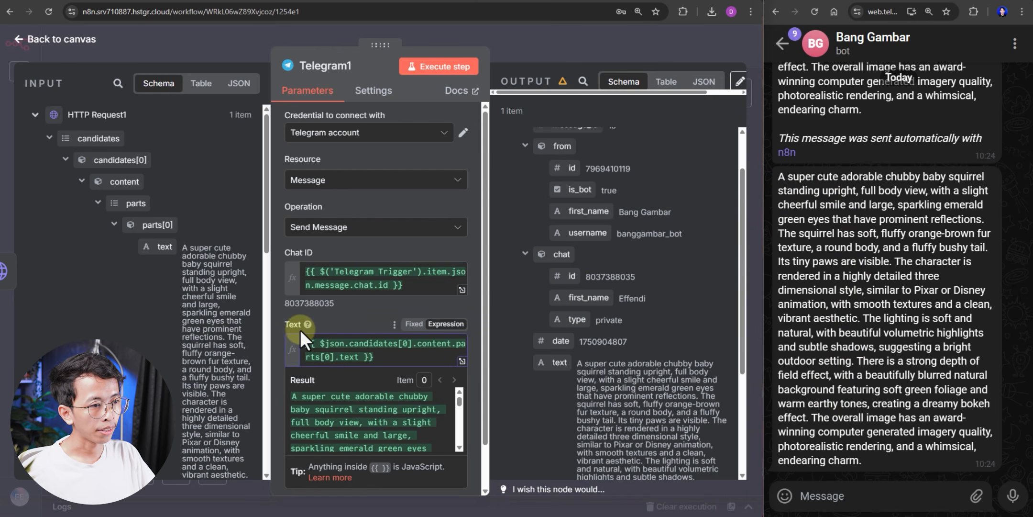
pyautogui.write('`')
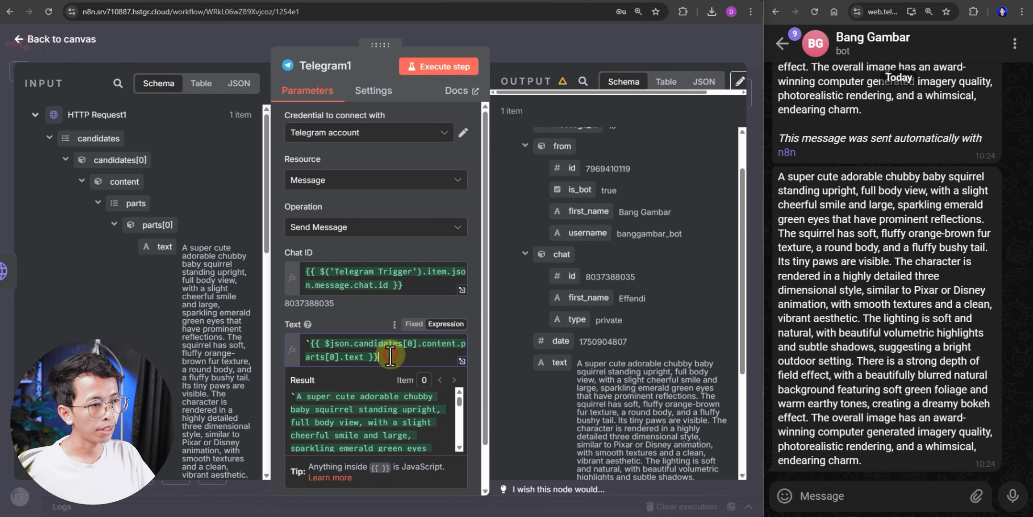
pyautogui.click(426, 163)
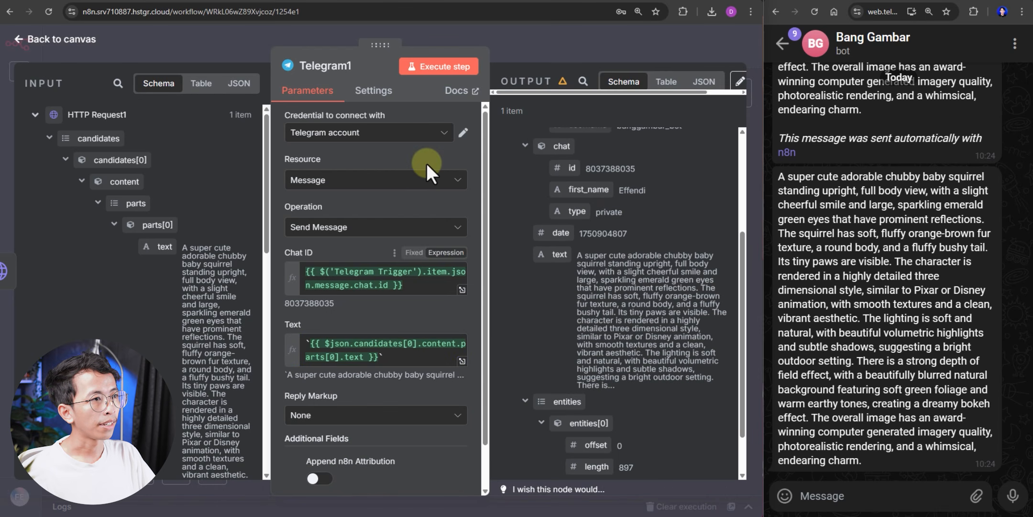
pyautogui.click(439, 72)
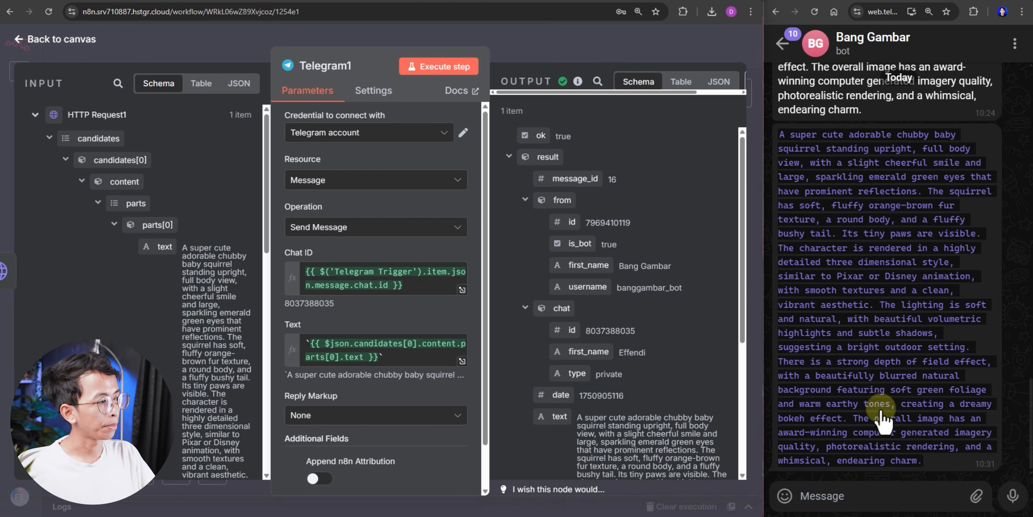
# - Copy the bot's monospaced reply, test-paste it into the Telegram message box, and undo the paste
pyautogui.click(860, 418)
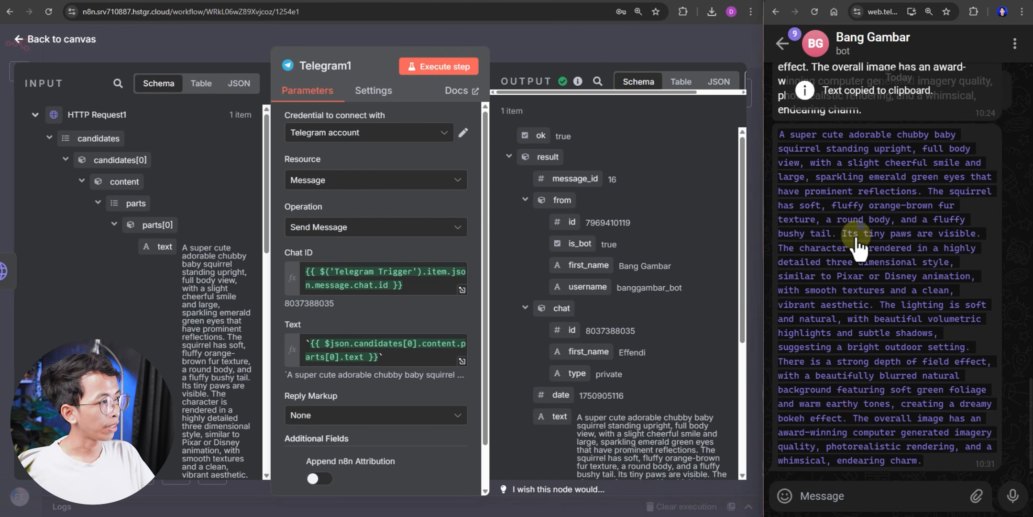
pyautogui.hotkey('ctrl', 'v')
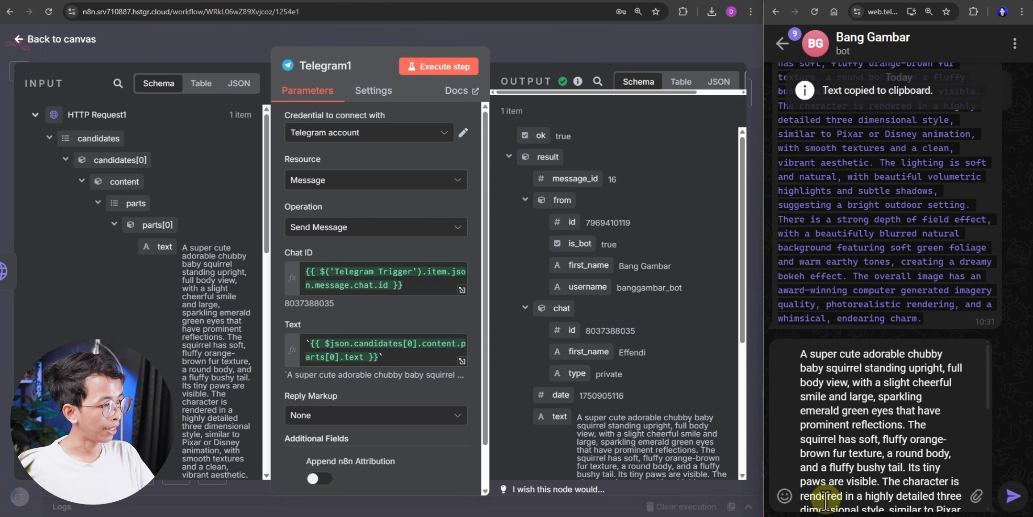
pyautogui.hotkey('ctrl', 'z')
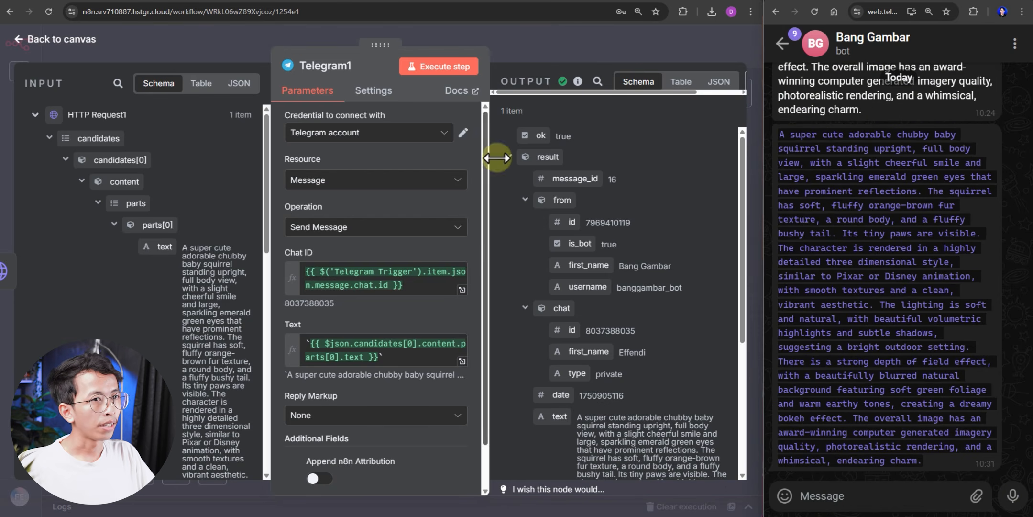
# - Return to the workflow canvas and set My workflow 9 to active
pyautogui.click(86, 45)
pyautogui.moveTo(659, 286); pyautogui.dragTo(647, 287)
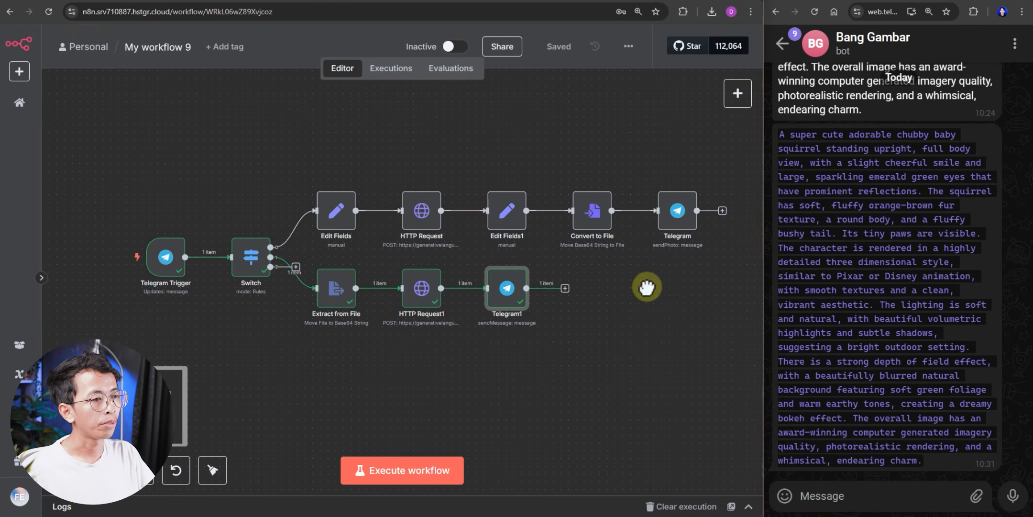
pyautogui.click(455, 46)
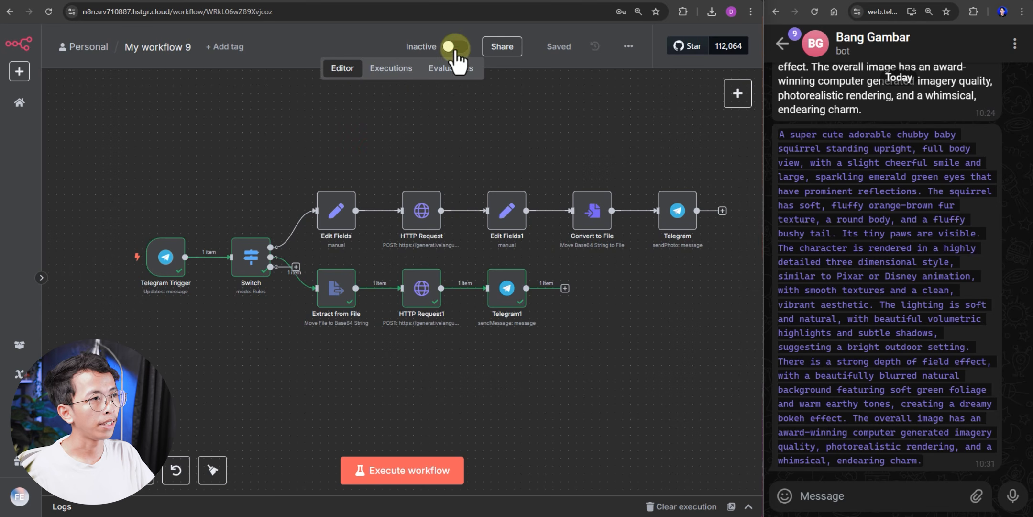
# - Send Room.png to the Bang Gambar bot with the caption "/prompt aku mau diluar sedang turun salju"
pyautogui.moveTo(976, 496)
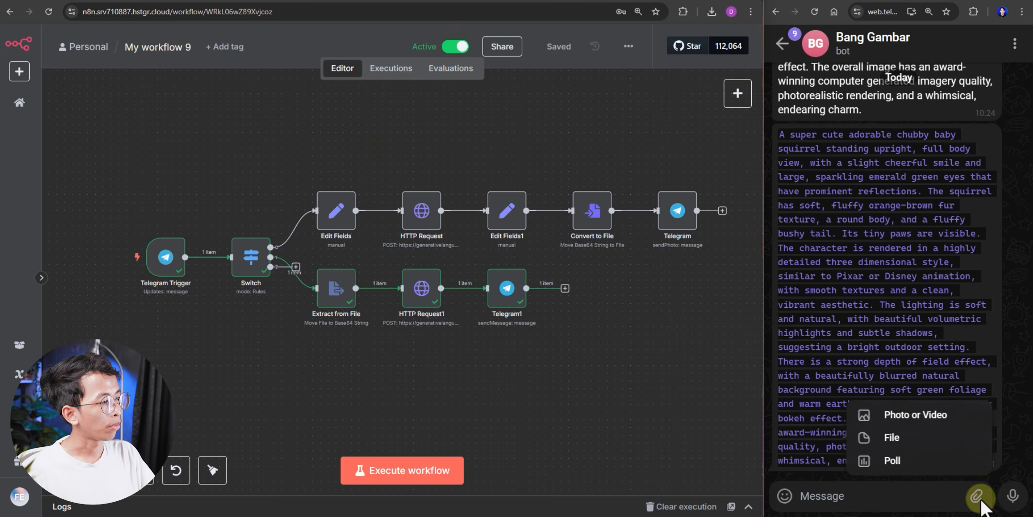
pyautogui.click(913, 413)
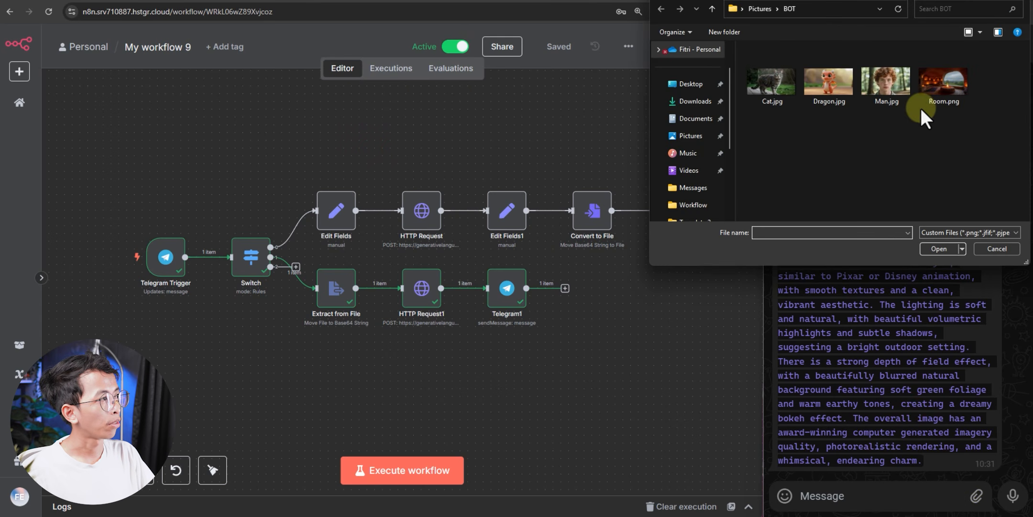
pyautogui.doubleClick(937, 93)
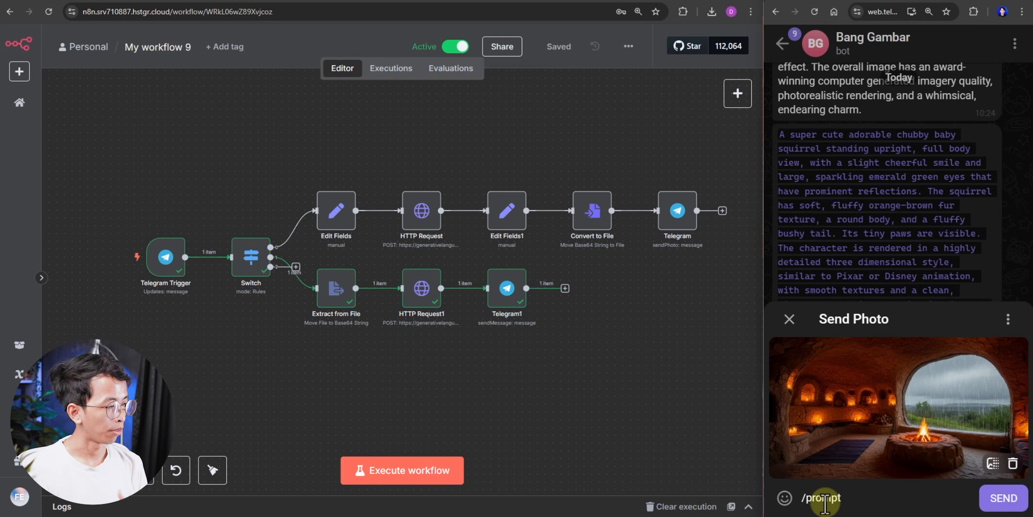
pyautogui.write('aku mau diluar sedang turun salju')
pyautogui.click(1004, 498)
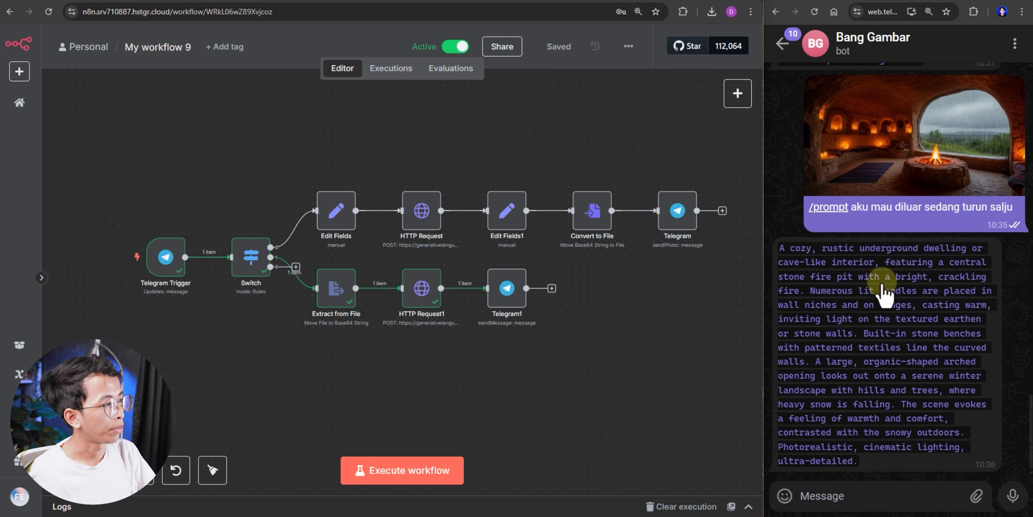
# - Copy the bot's prompt reply, send it back after the /generate command, and view the image it returns
pyautogui.scroll(1, 884, 292)
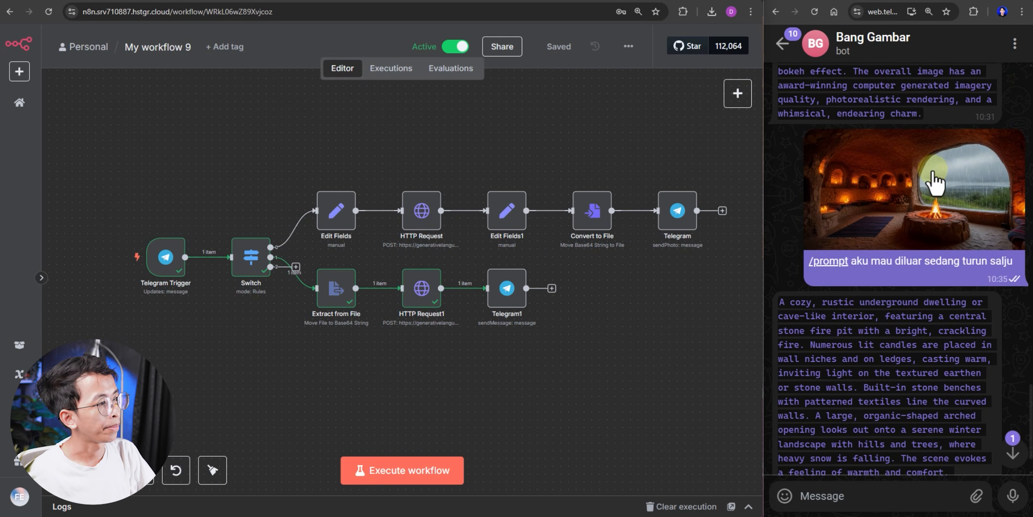
pyautogui.scroll(-1, 922, 174)
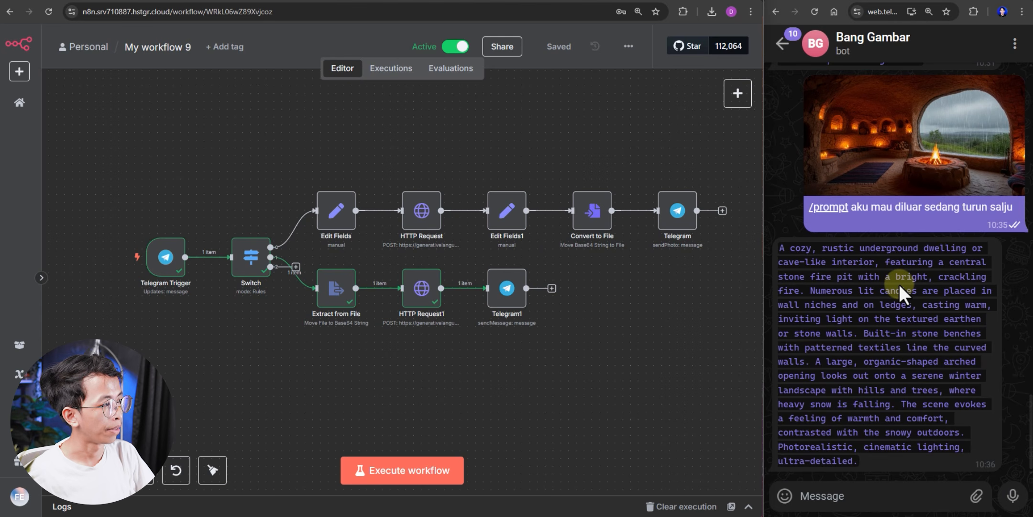
pyautogui.click(898, 289)
pyautogui.click(854, 497)
pyautogui.write('/generate')
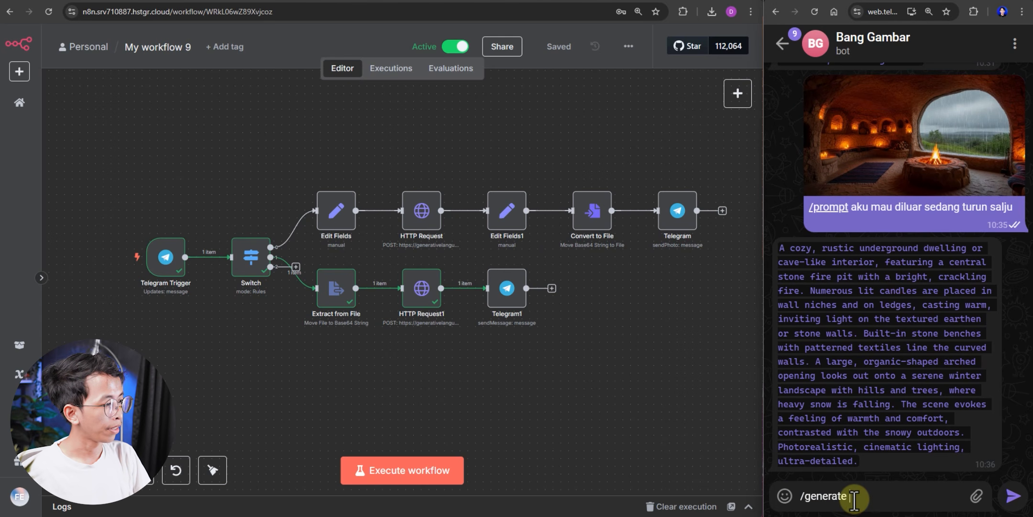
pyautogui.hotkey('ctrl', 'v')
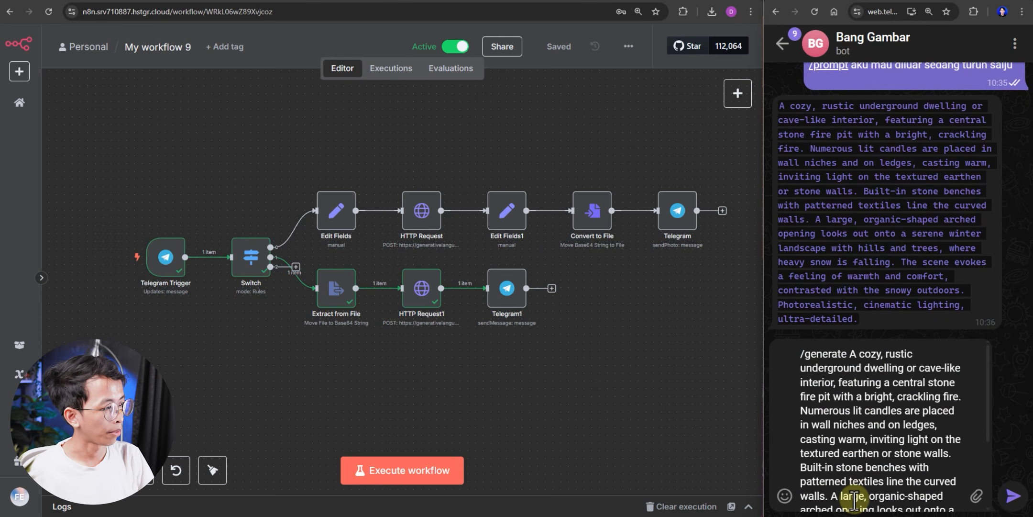
pyautogui.press('Return')
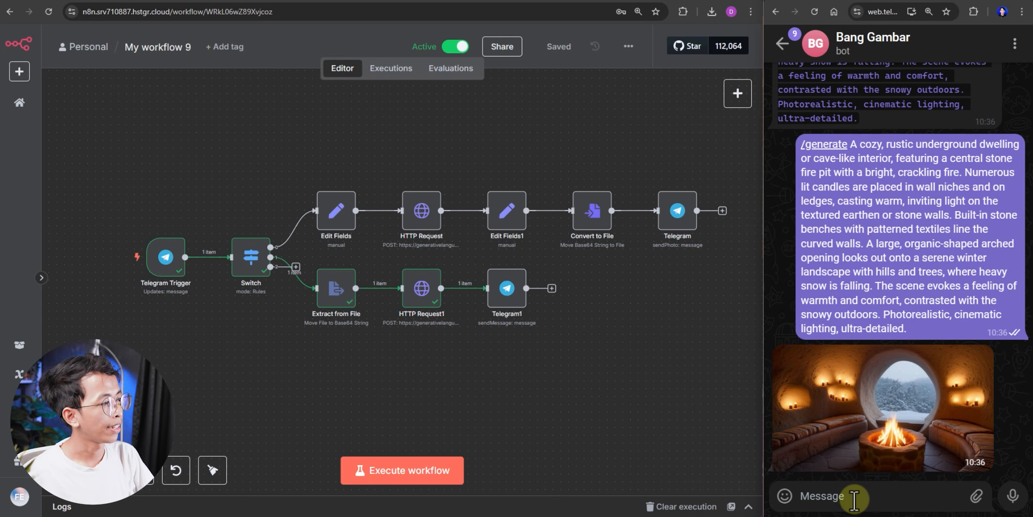
pyautogui.click(894, 398)
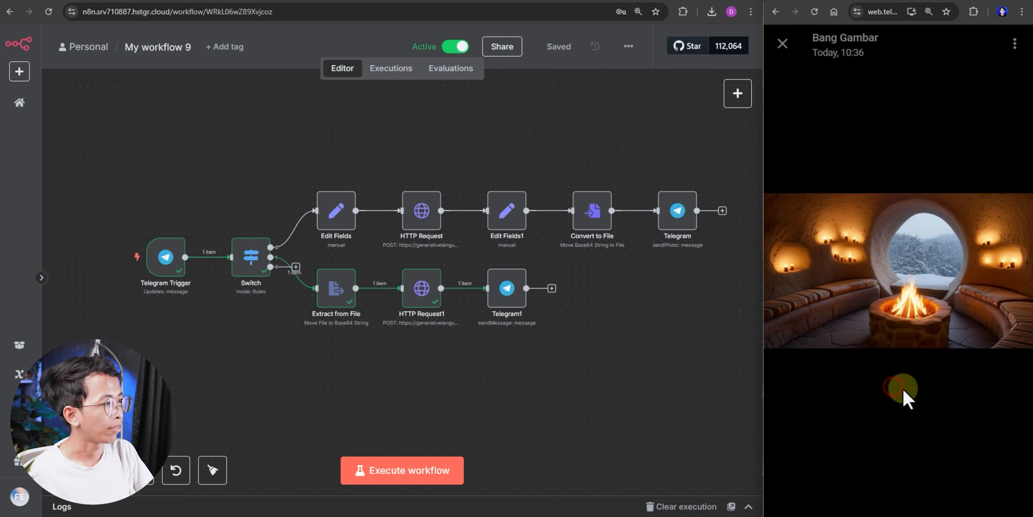
pyautogui.click(876, 291)
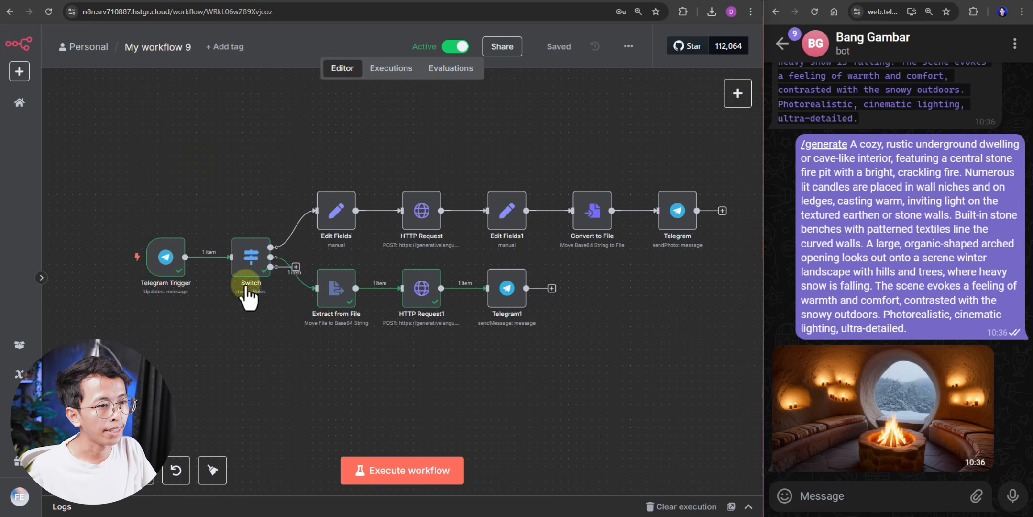
# - Check the Switch node's /help rule and connect a Telegram "Send a text message" node to its third output
pyautogui.doubleClick(243, 263)
pyautogui.scroll(-5, 364, 335)
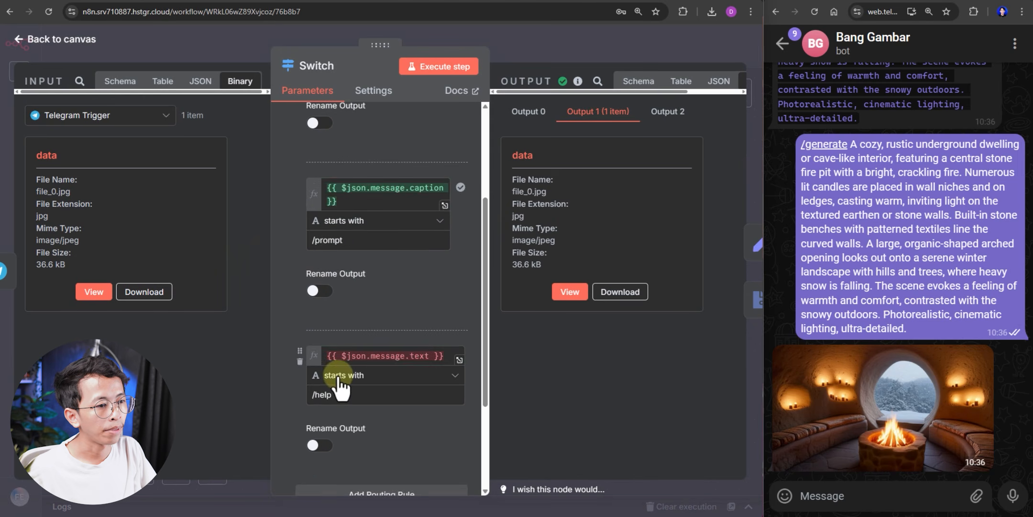
pyautogui.click(350, 247)
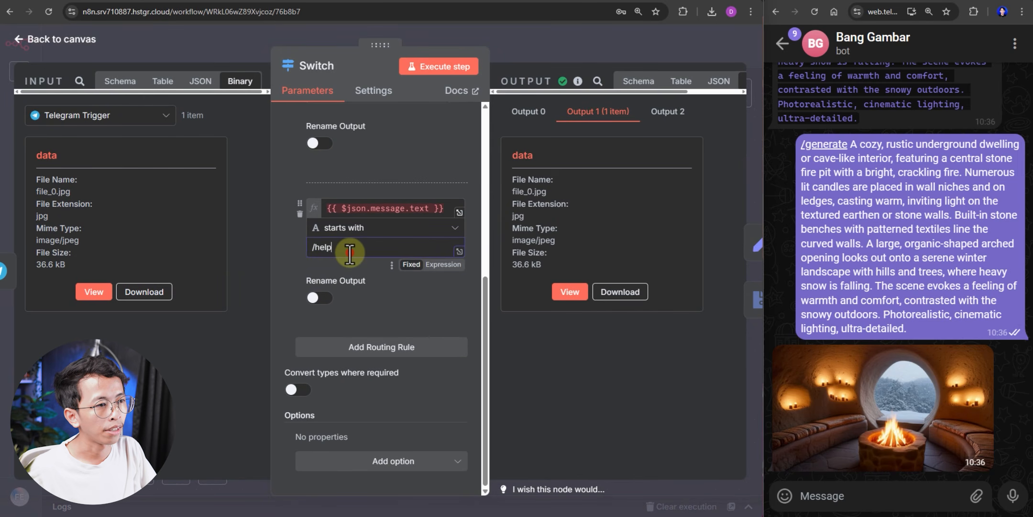
pyautogui.click(65, 44)
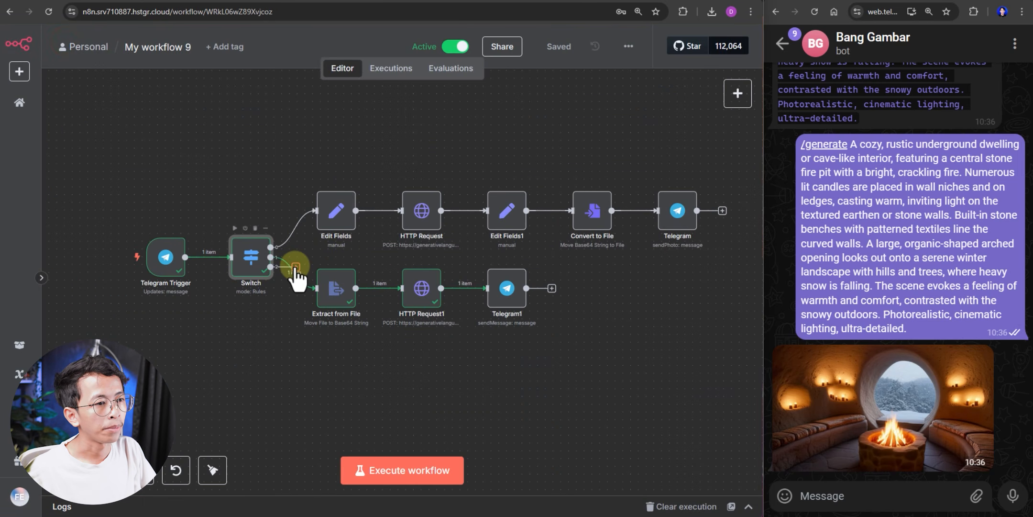
pyautogui.click(295, 266)
pyautogui.write('tele')
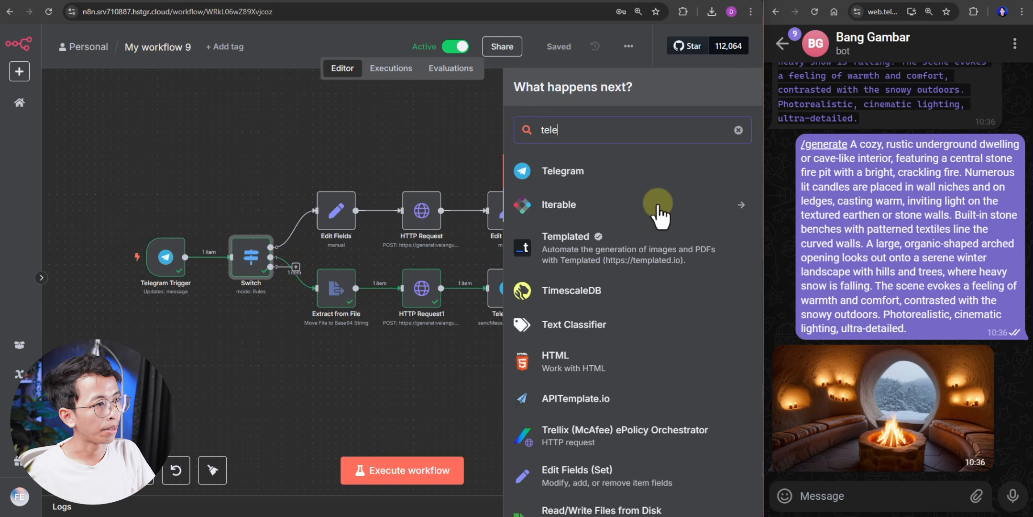
pyautogui.click(621, 170)
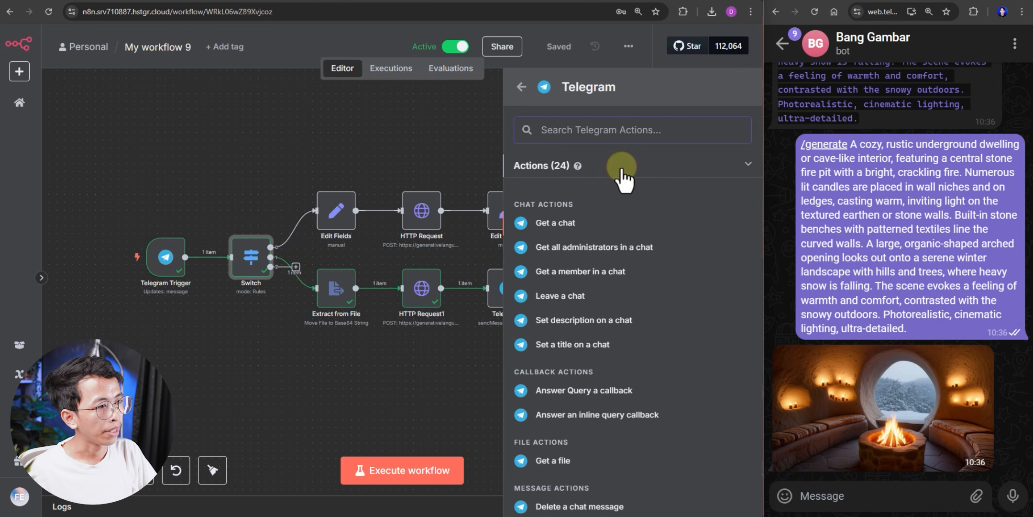
pyautogui.scroll(-8, 627, 306)
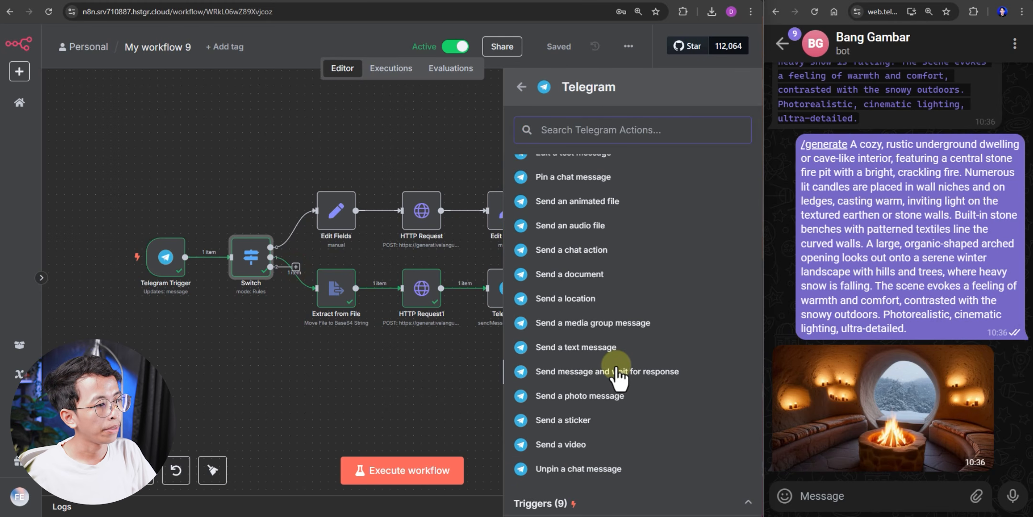
pyautogui.click(591, 350)
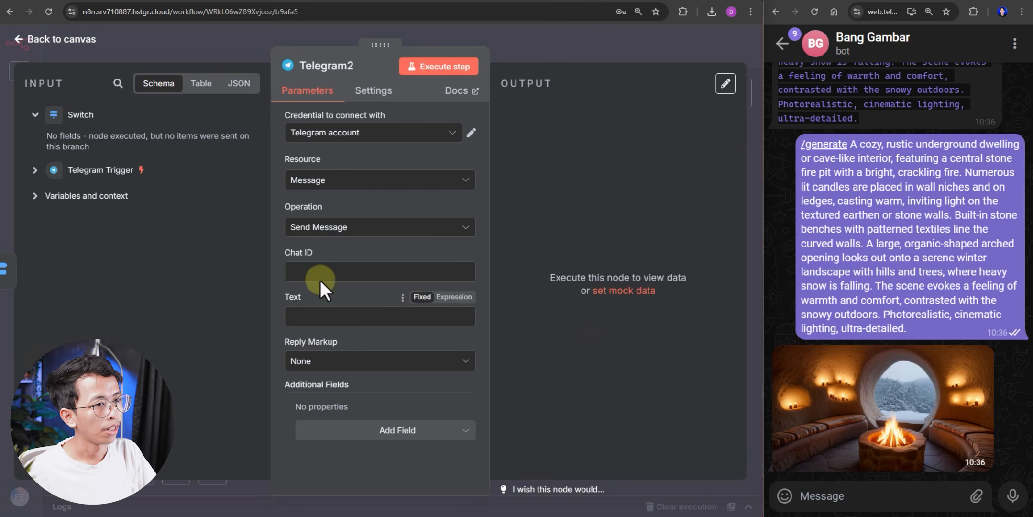
# - Load the /help message data from the Switch and map the new Telegram node's Chat ID to {{ $json.message.chat.id }}
pyautogui.click(180, 284)
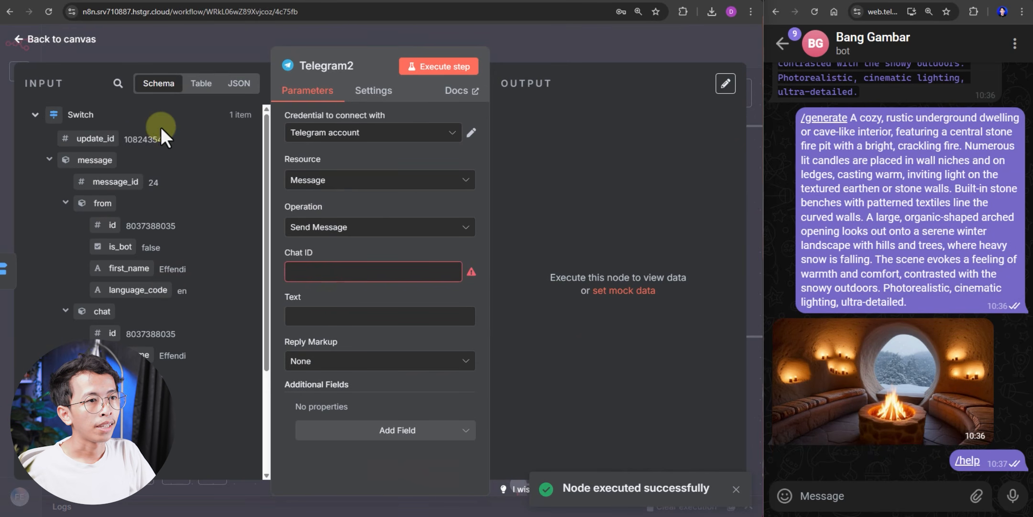
pyautogui.scroll(-4, 177, 289)
pyautogui.scroll(3, 120, 244)
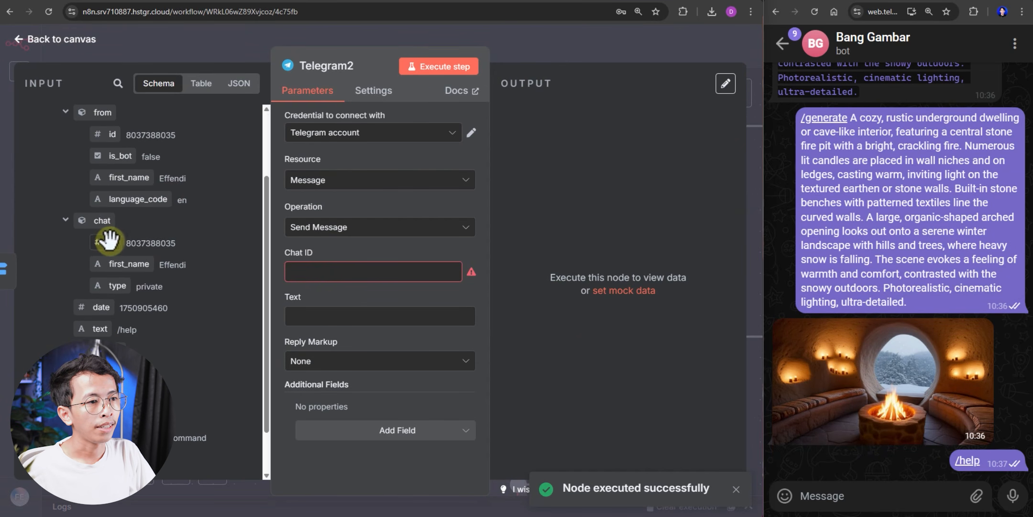
pyautogui.moveTo(109, 239); pyautogui.dragTo(345, 281)
pyautogui.click(277, 316)
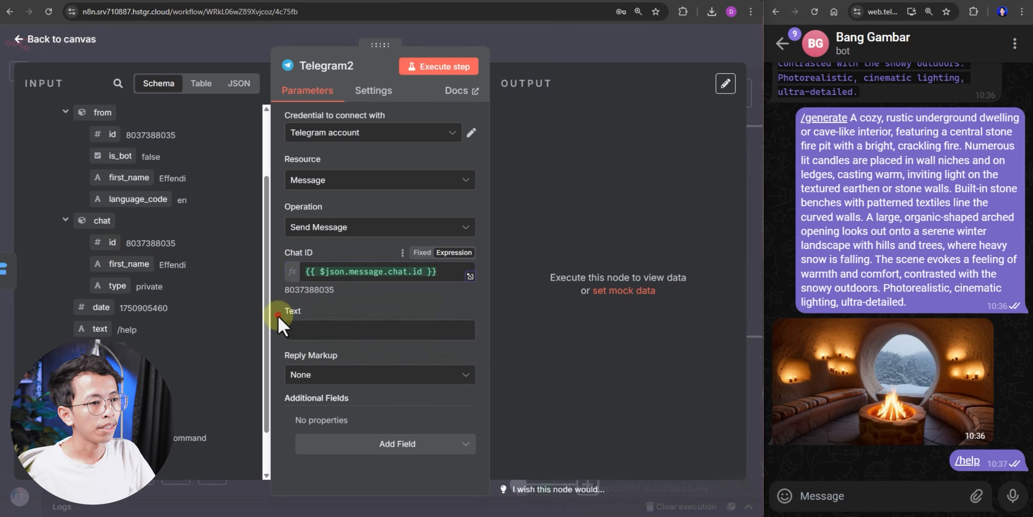
# - Copy the "Pesan /Help" message body from the Google Docs document and paste it as an expression into the new Telegram node's Text
pyautogui.hotkey('ctrl', 'Tab')
pyautogui.scroll(-4, 325, 338)
pyautogui.scroll(1, 225, 336)
pyautogui.scroll(1, 162, 318)
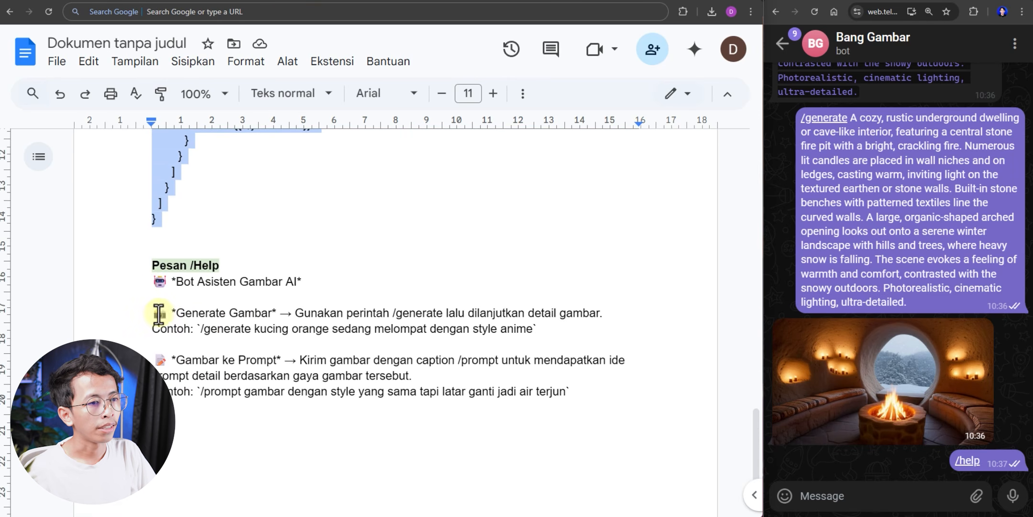
pyautogui.moveTo(148, 285); pyautogui.dragTo(598, 390)
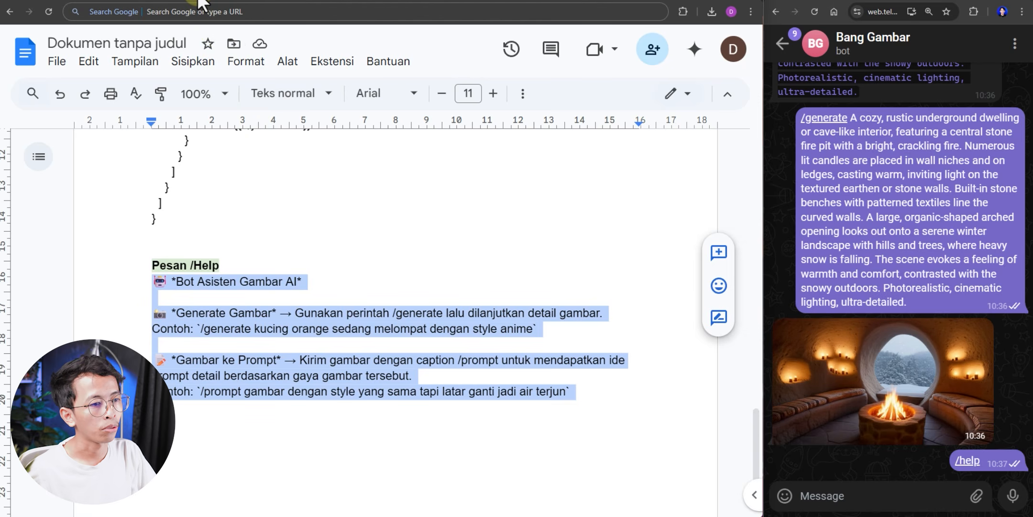
pyautogui.hotkey('ctrl', 'Tab')
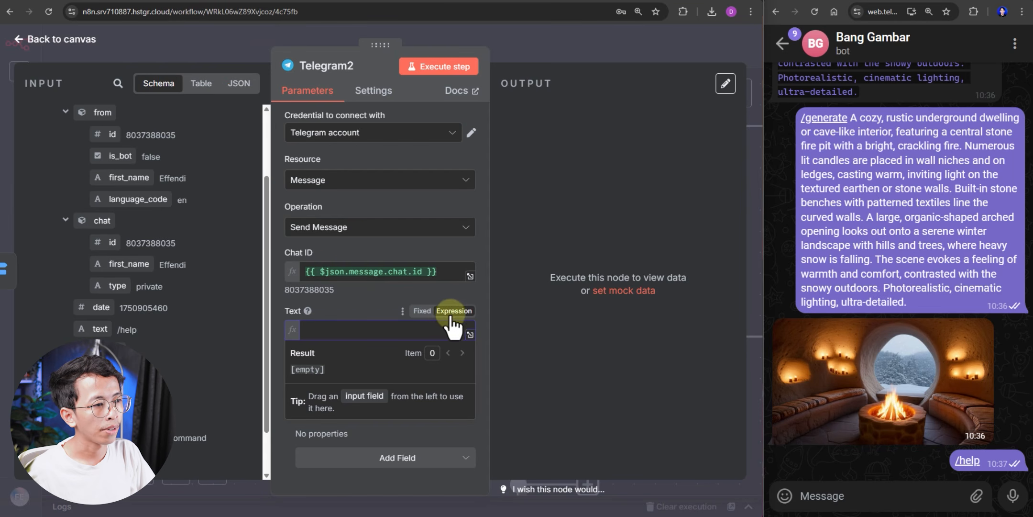
pyautogui.hotkey('ctrl', 'v')
# - Add the Append n8n Attribution field to the help message node, turn it off, and execute the node
pyautogui.click(338, 457)
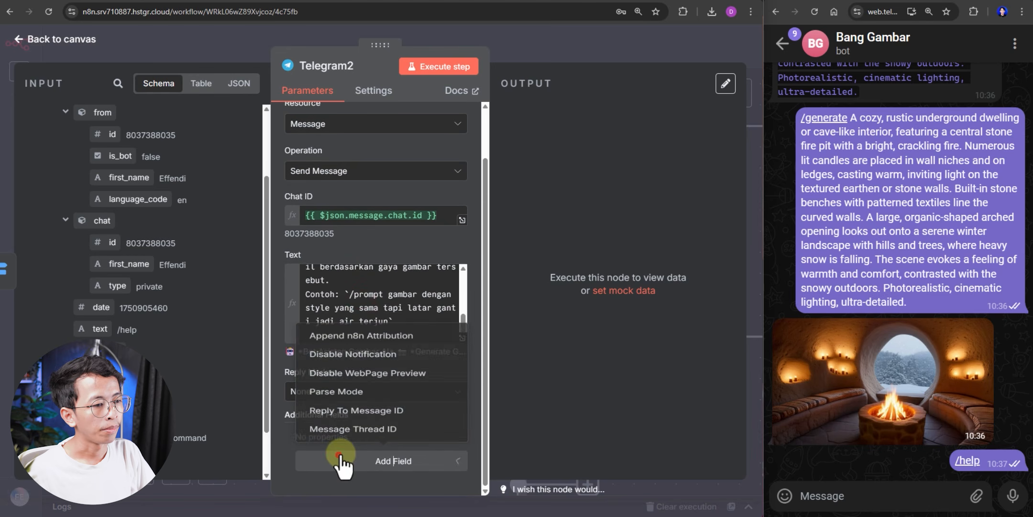
pyautogui.click(354, 311)
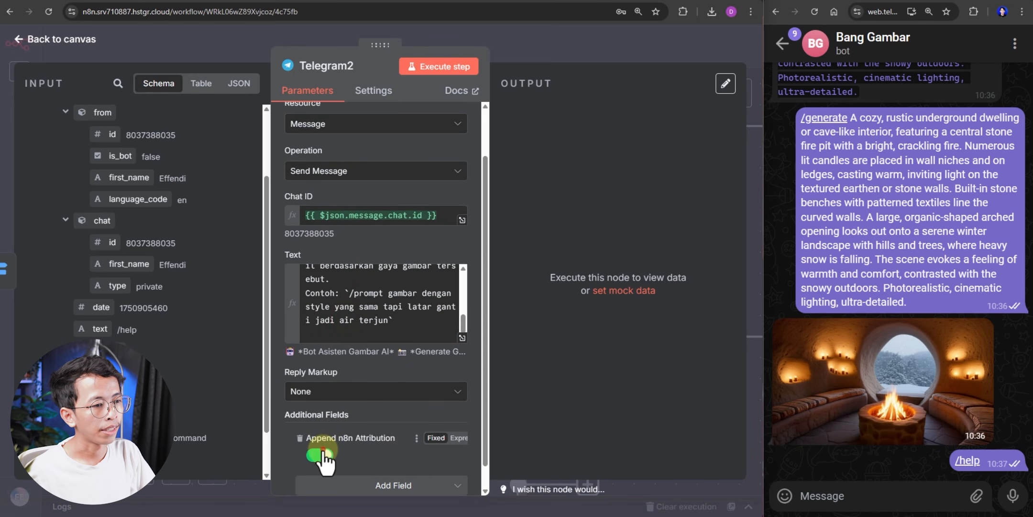
pyautogui.click(438, 67)
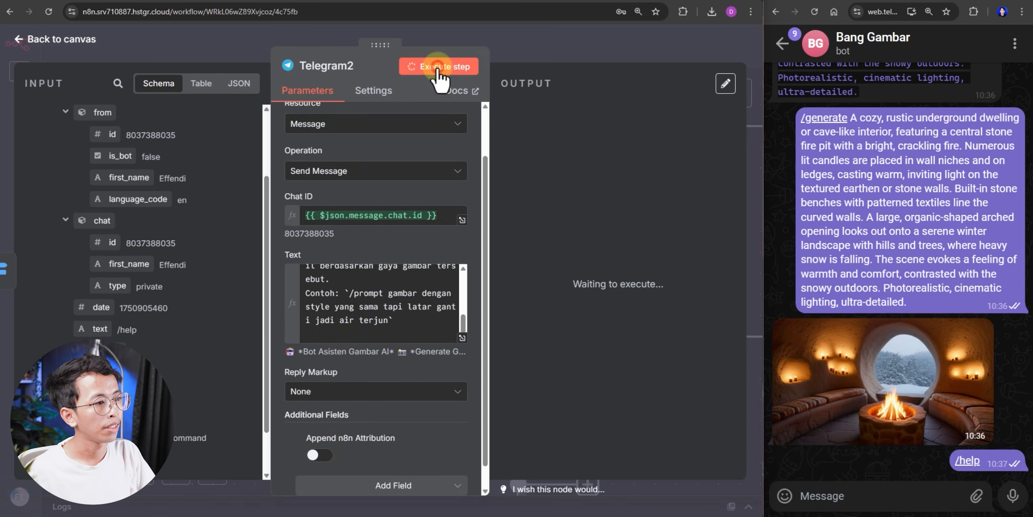